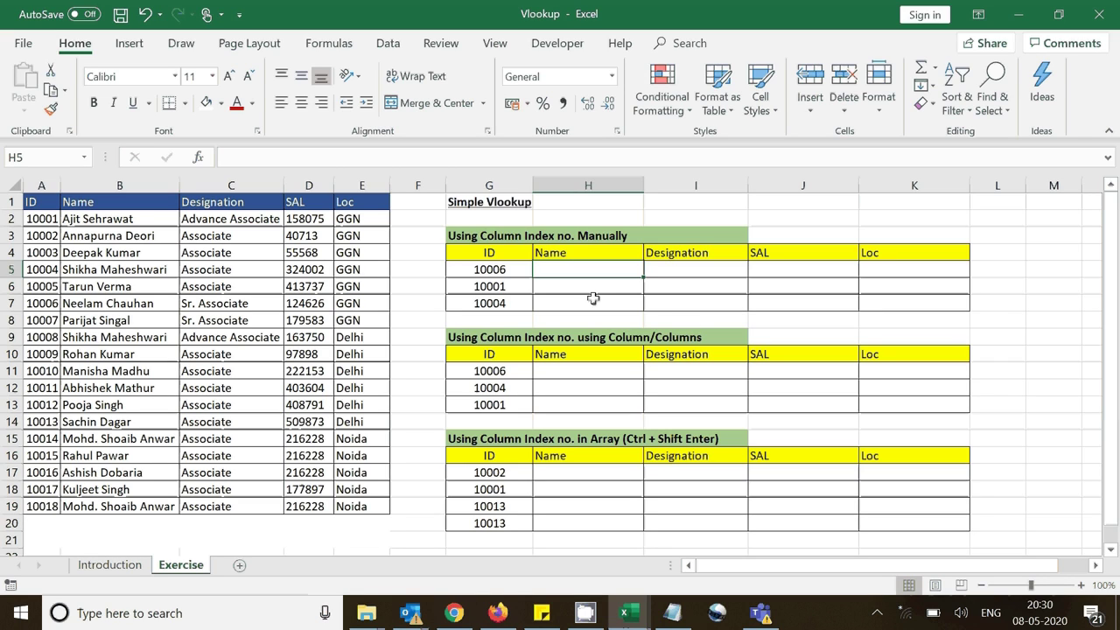
Step: Examine the Using Column Index no. Manually table, its IDs and column headers, and the source data in A1:E19
drag(510, 237, 936, 306)
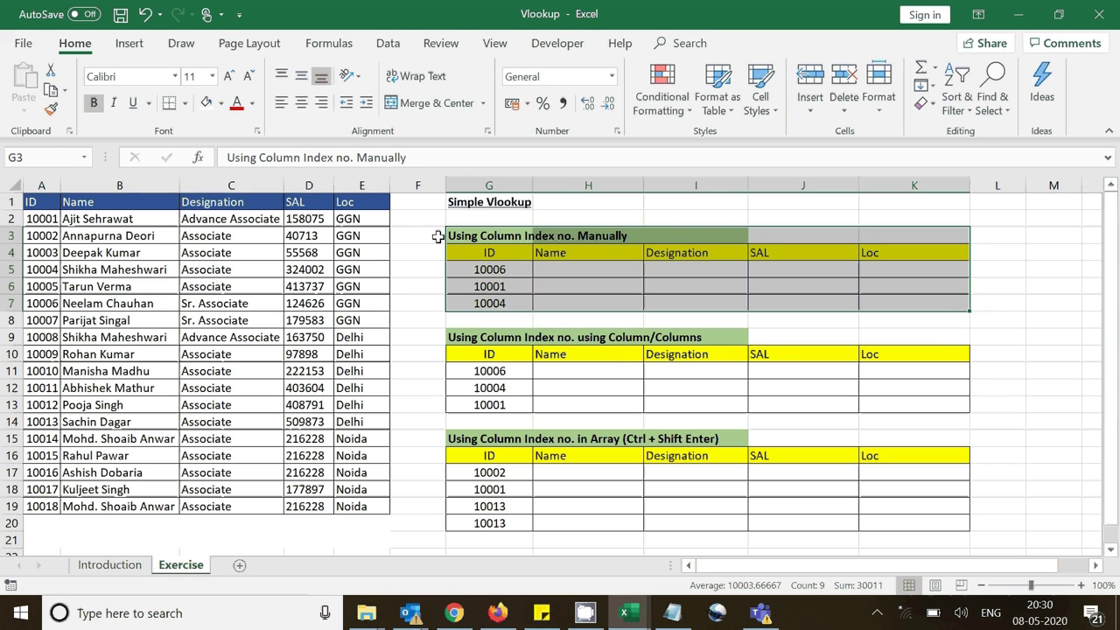
click(438, 236)
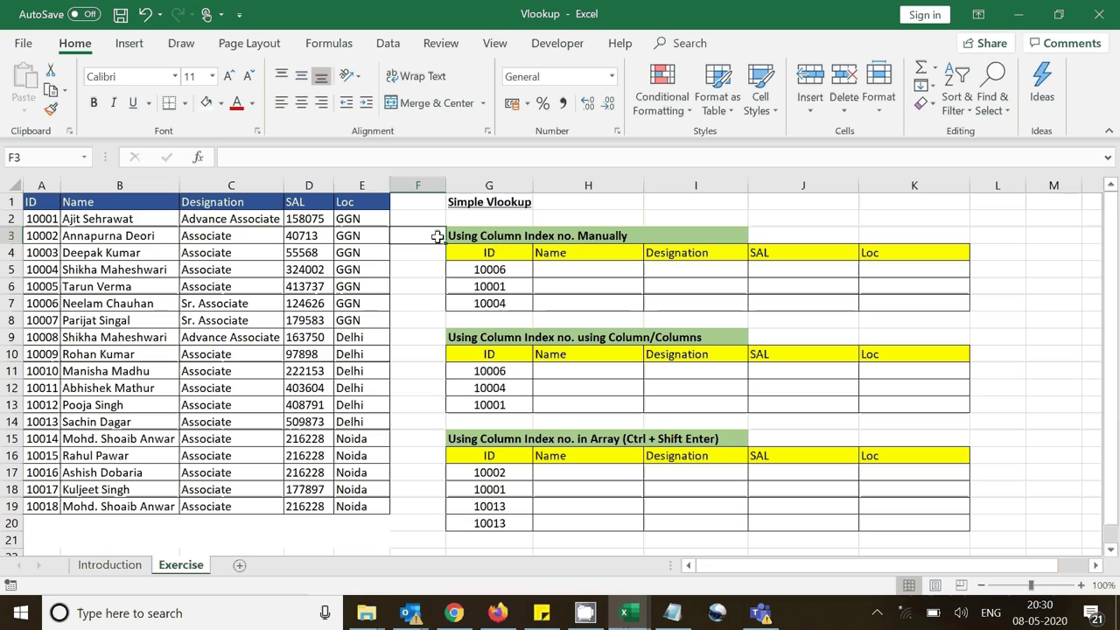
key(Right)
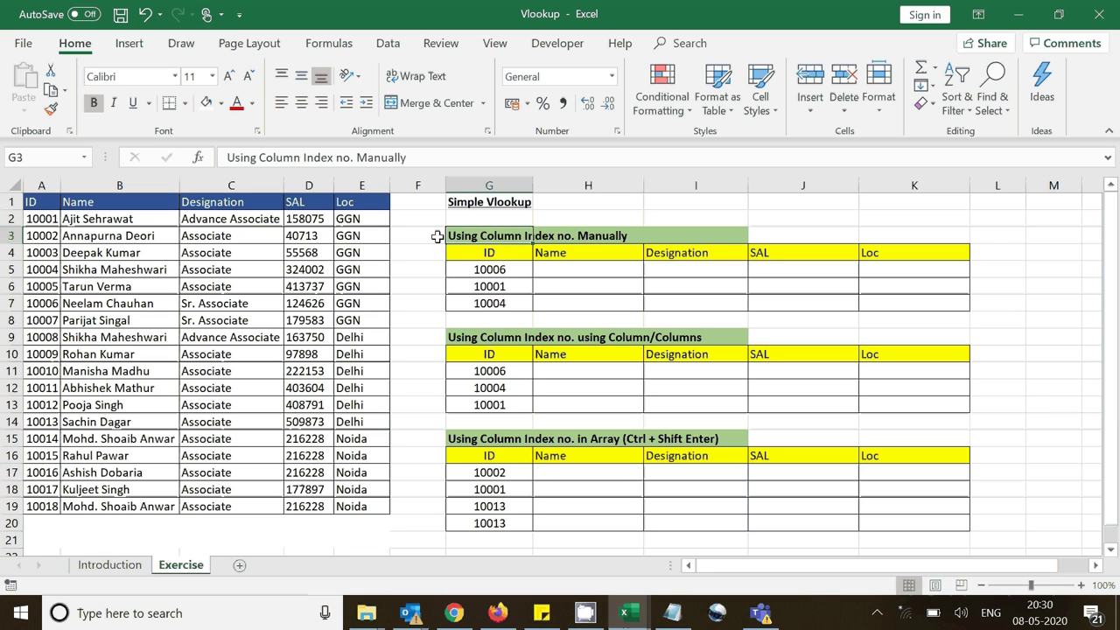
key(Right)
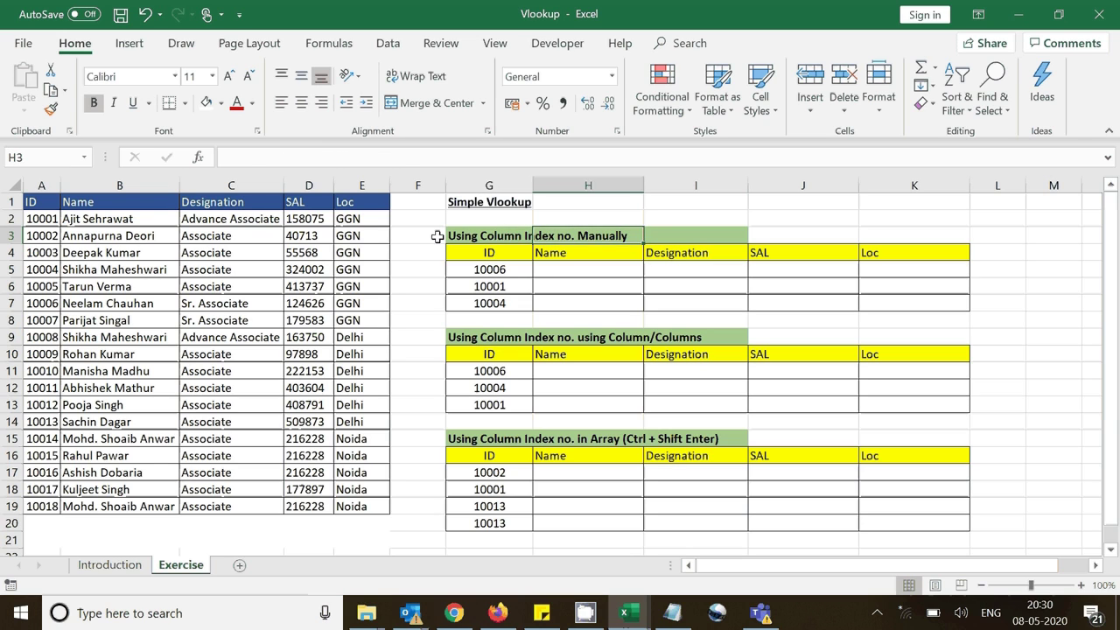
key(Left)
click(592, 290)
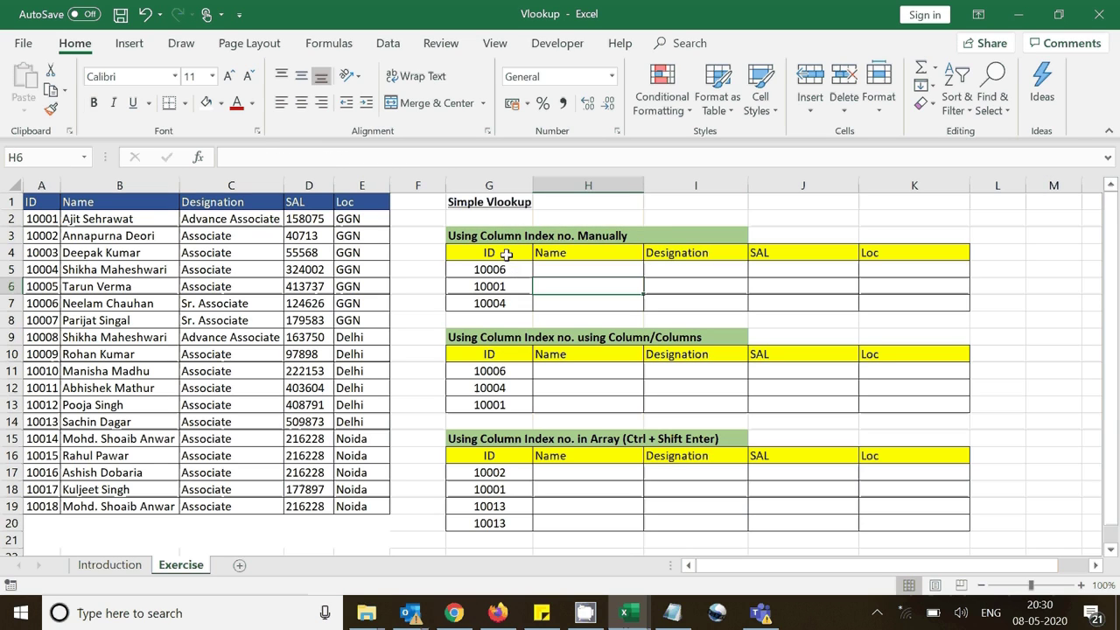
drag(506, 255, 507, 305)
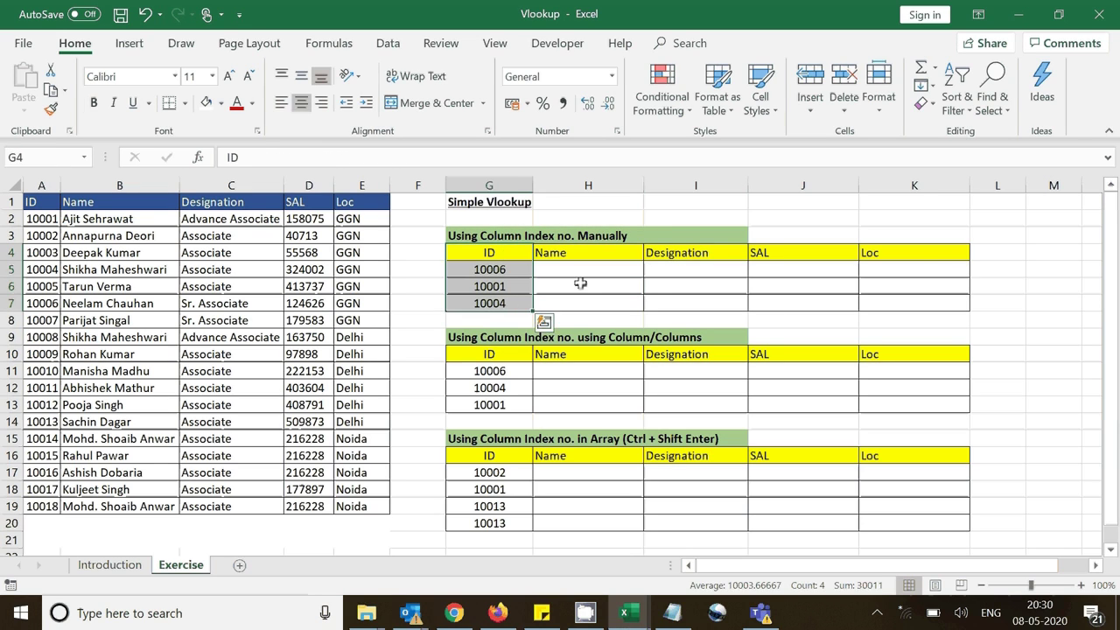
click(610, 257)
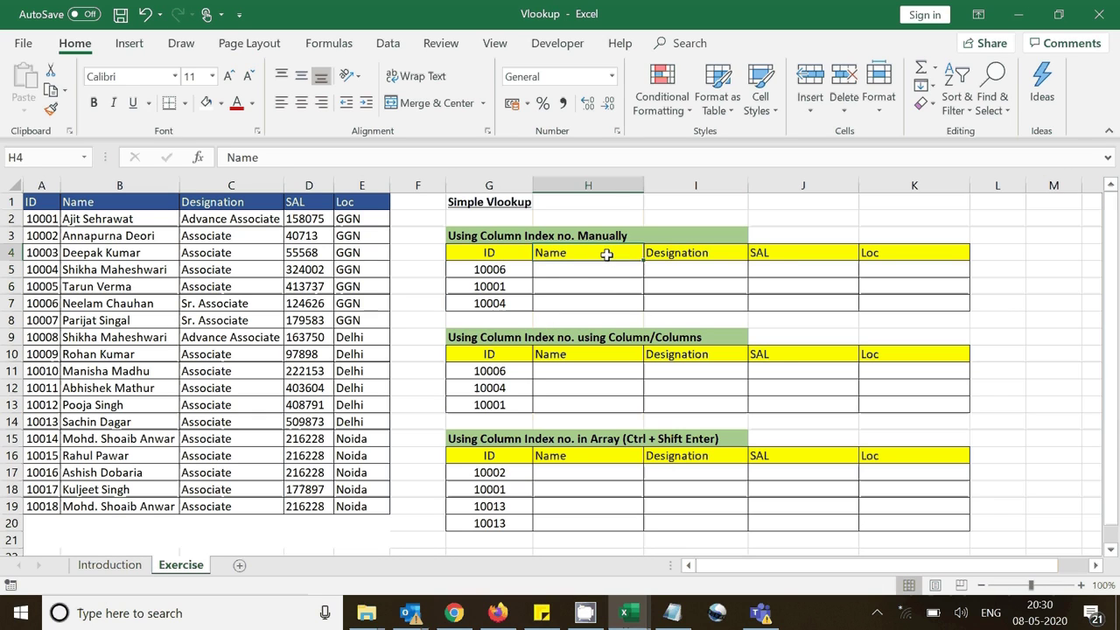
key(Right)
key(Right)
key(Right)
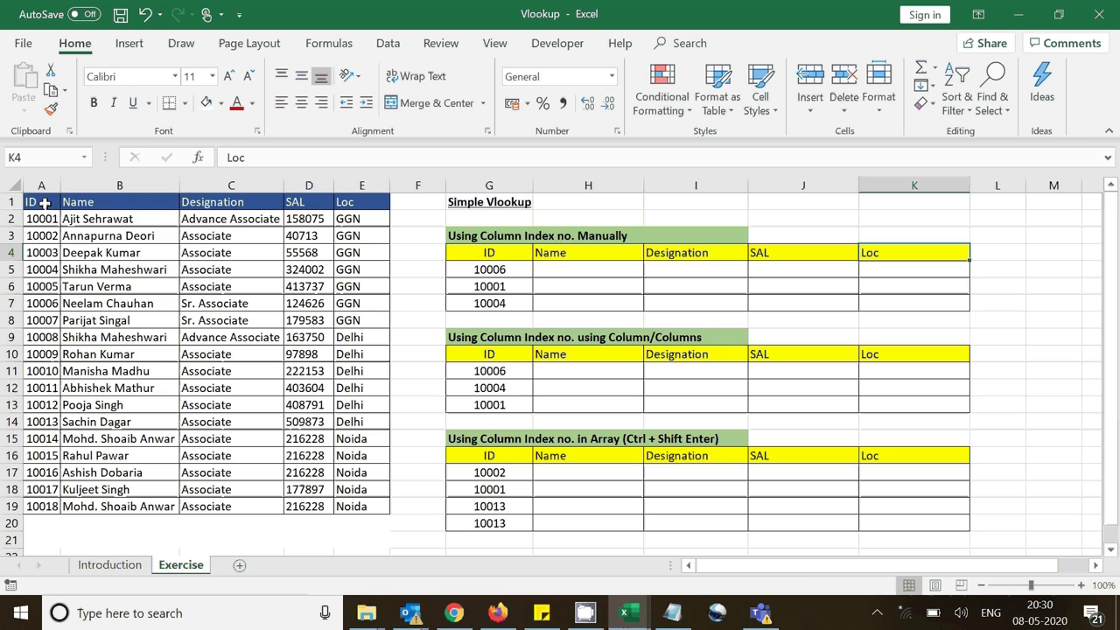
drag(44, 202, 346, 506)
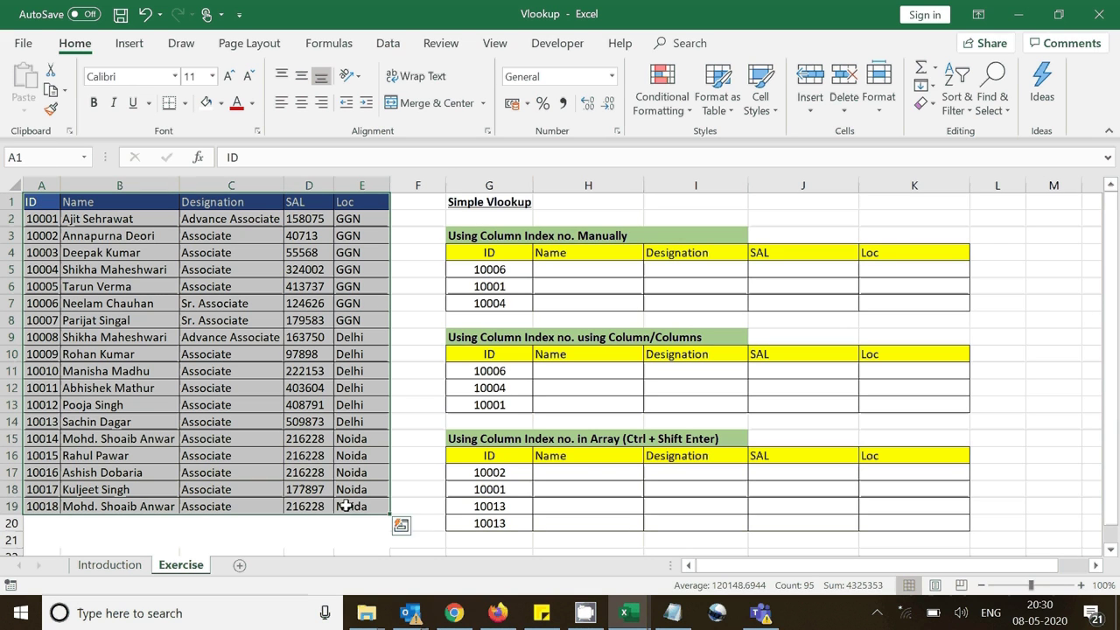
click(577, 389)
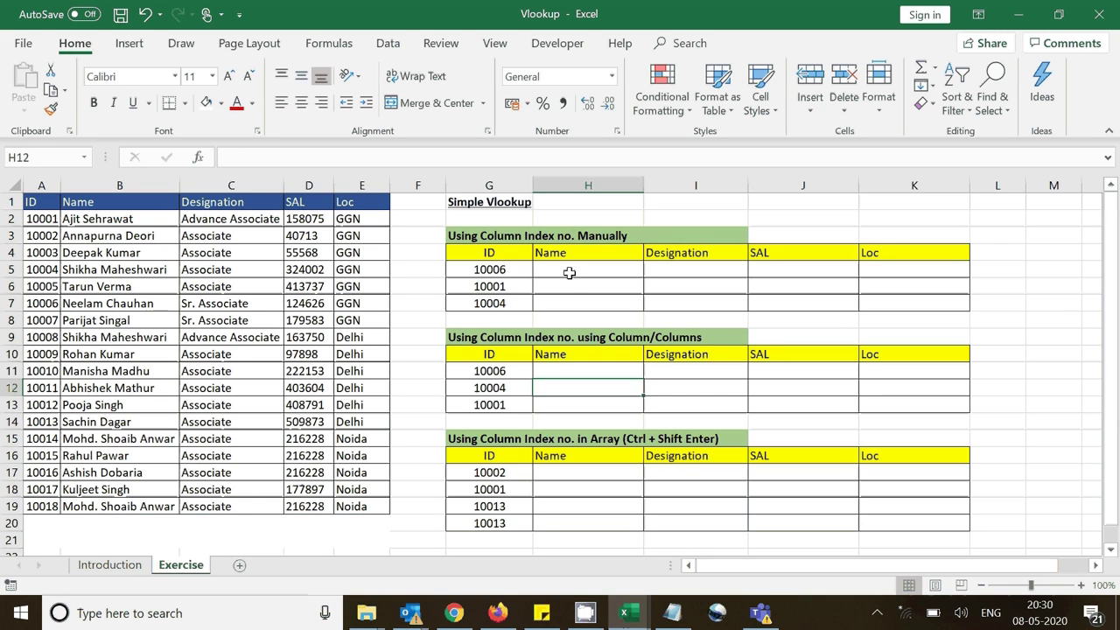
Step: Enter the formula =VLOOKUP(G5,A1:E19,2,0) in H5 to look up the name for the first ID
double_click(569, 273)
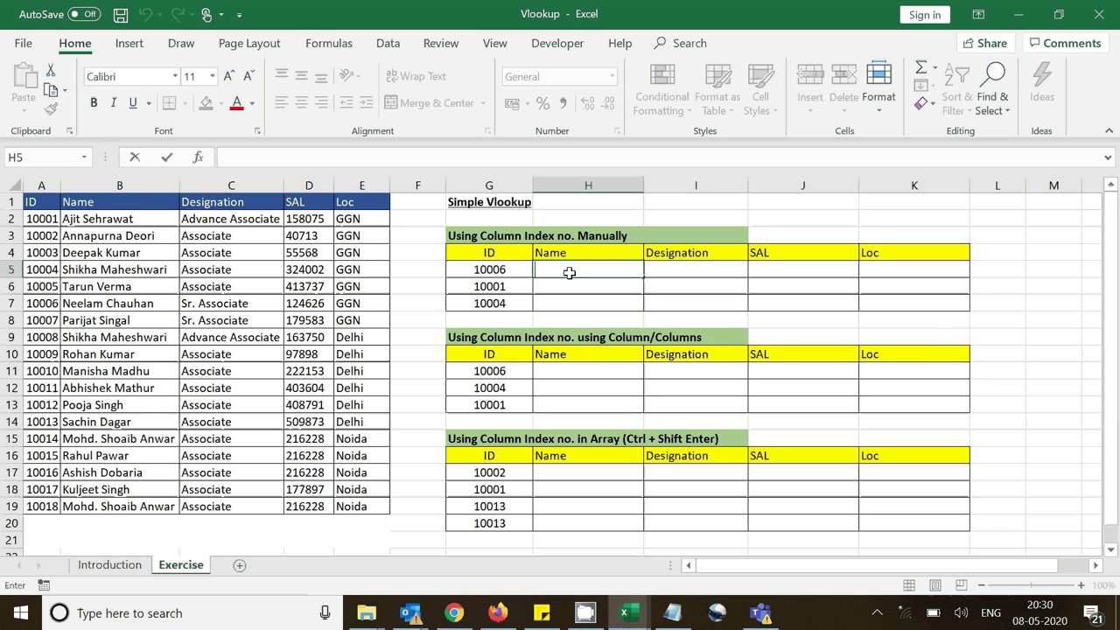
text(=vl)
key(Tab)
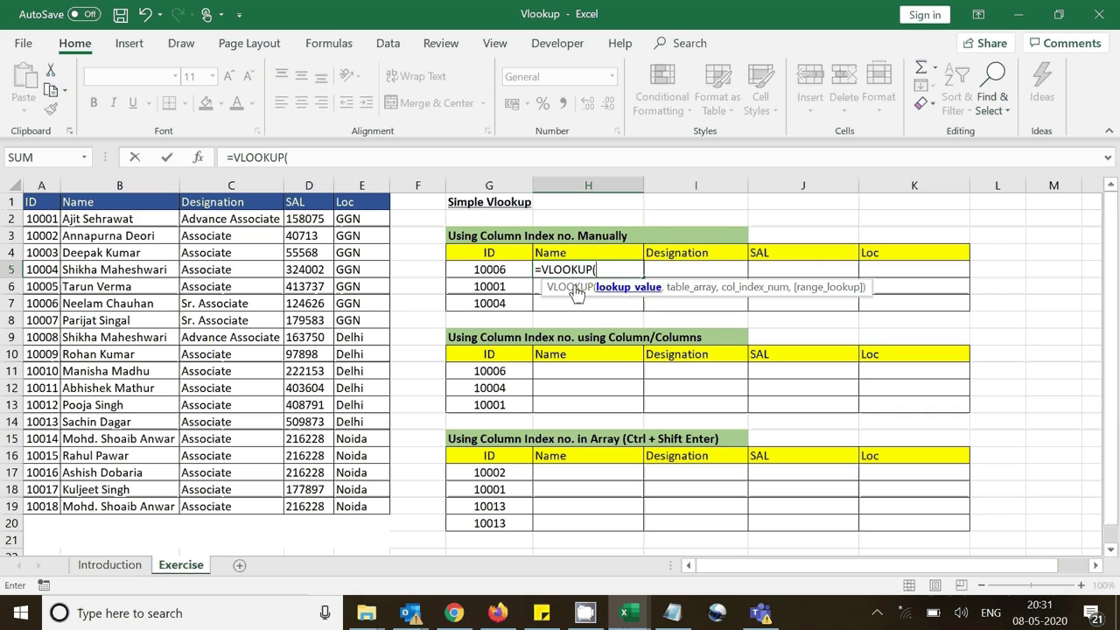
click(495, 271)
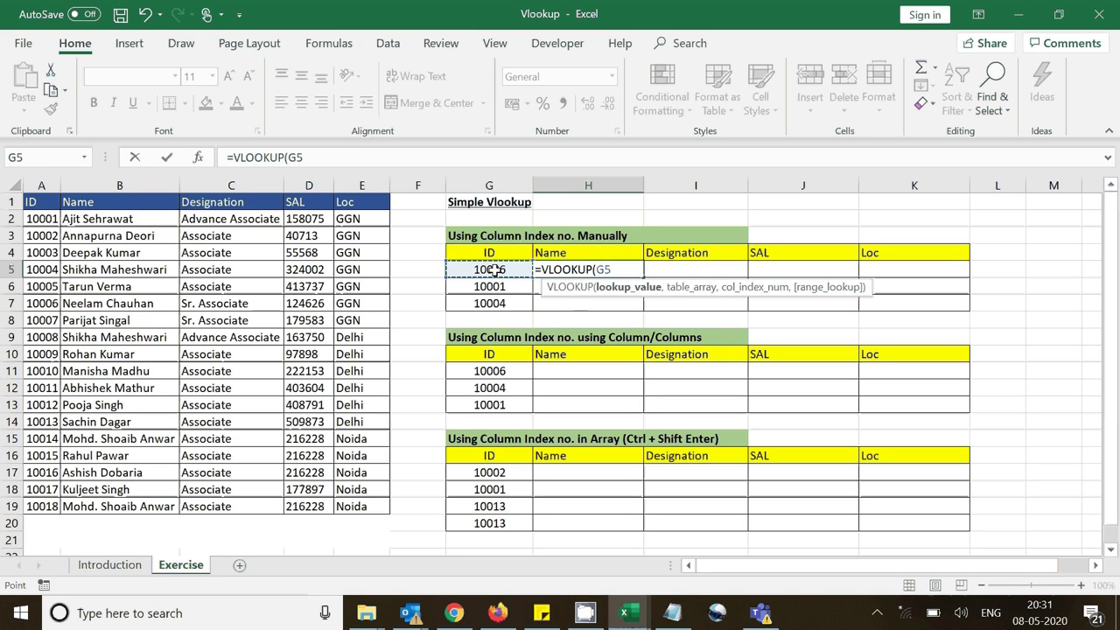
text(,)
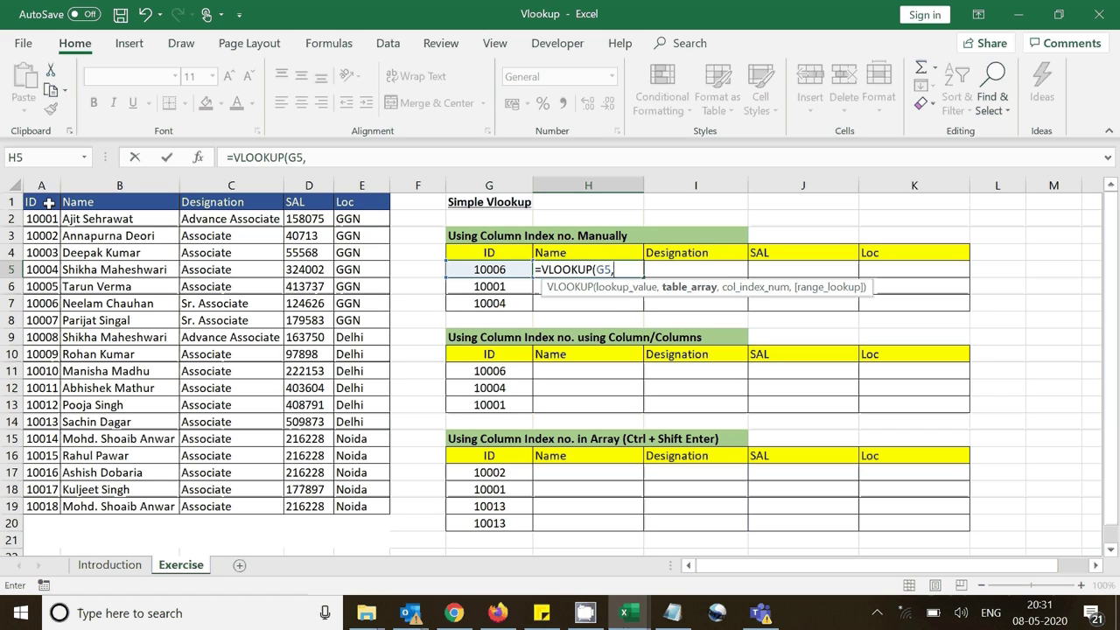
drag(49, 203, 350, 507)
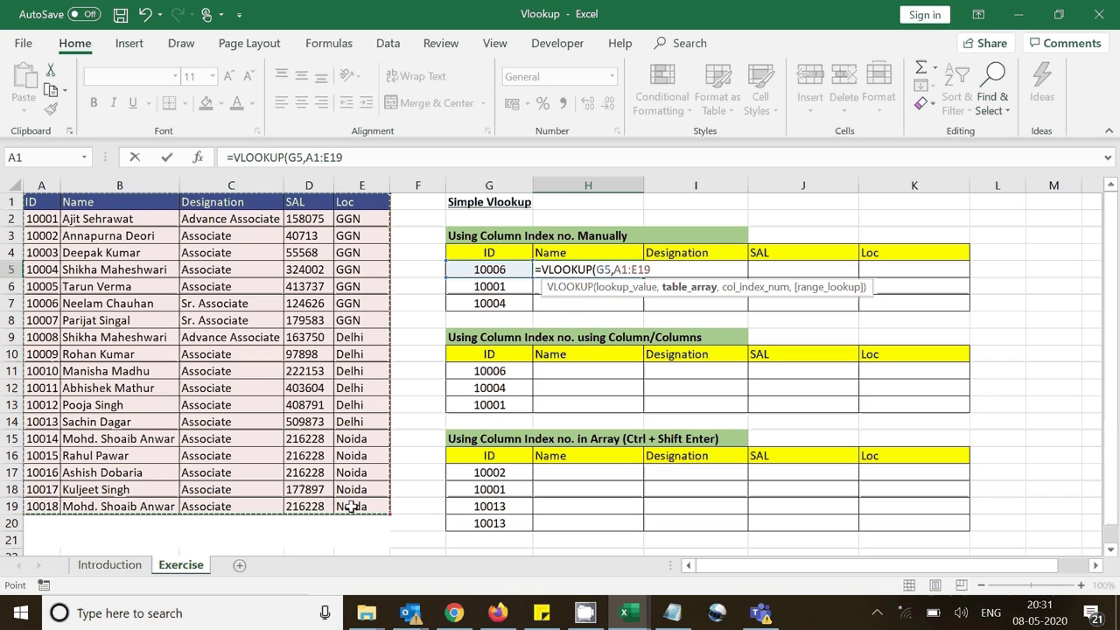
text(,)
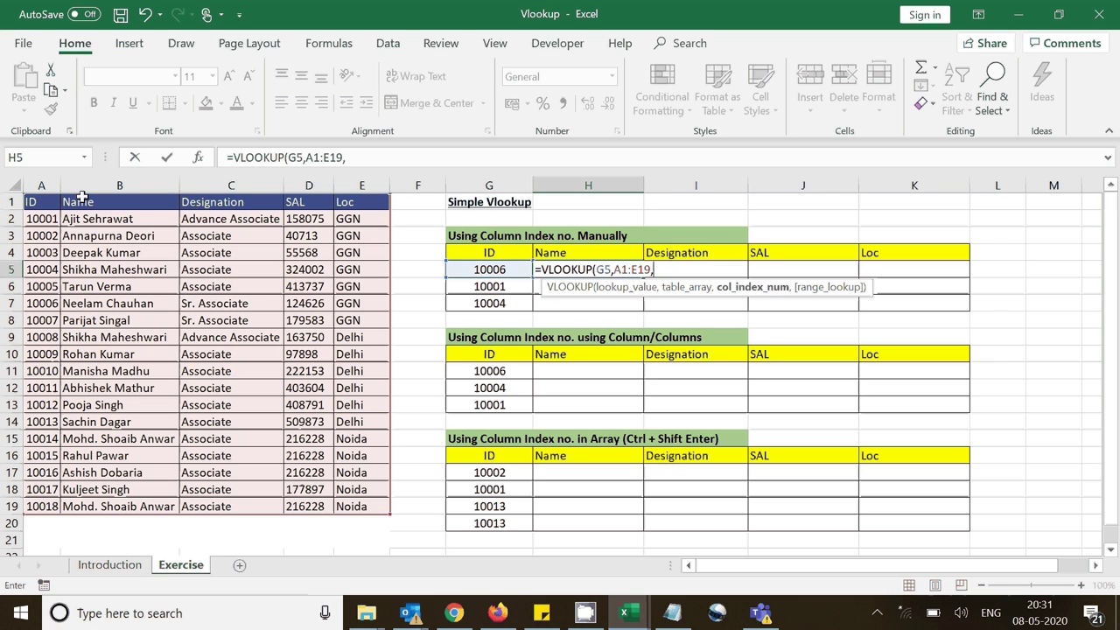
text(2,0)
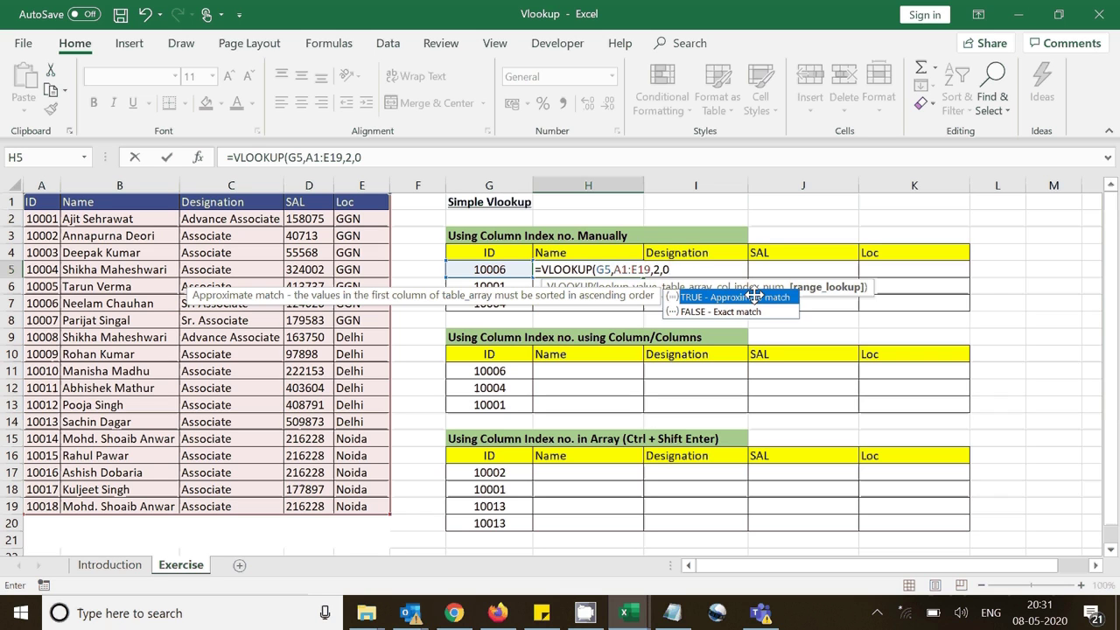
text())
key(Return)
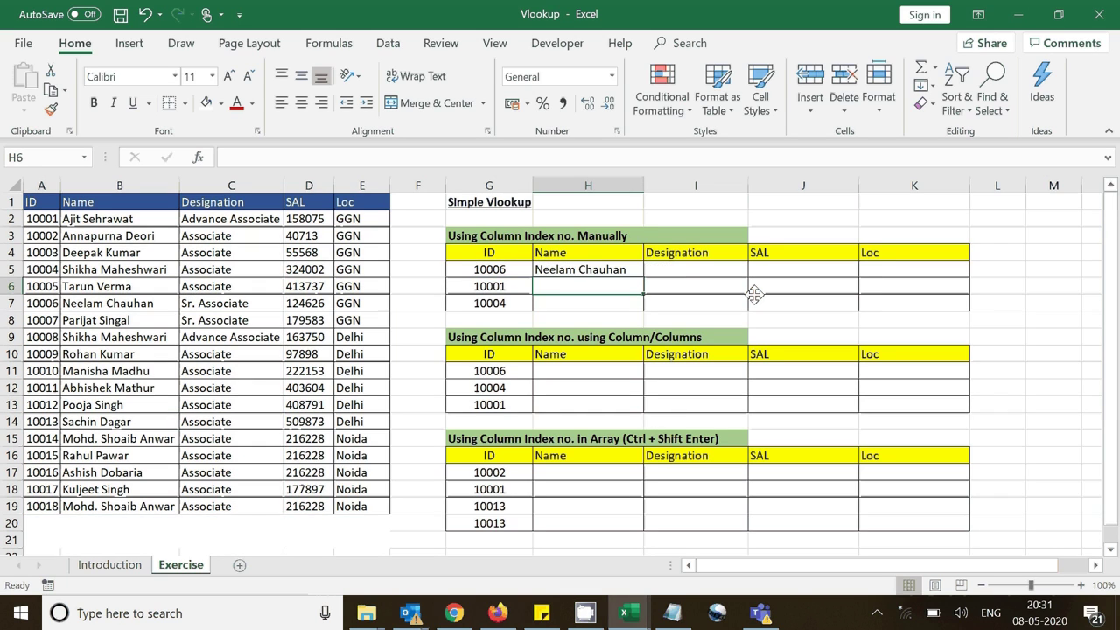
Step: Fill the Name lookup formula from H5 down to H7 for the remaining IDs
click(605, 269)
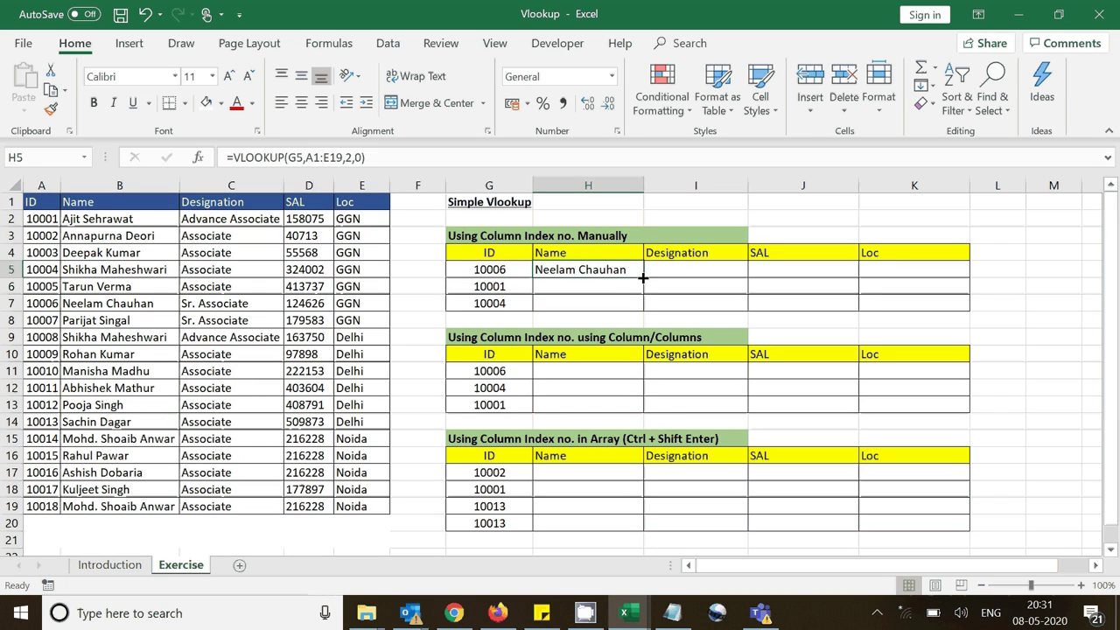
drag(643, 278, 644, 313)
drag(521, 271, 522, 303)
drag(613, 270, 617, 302)
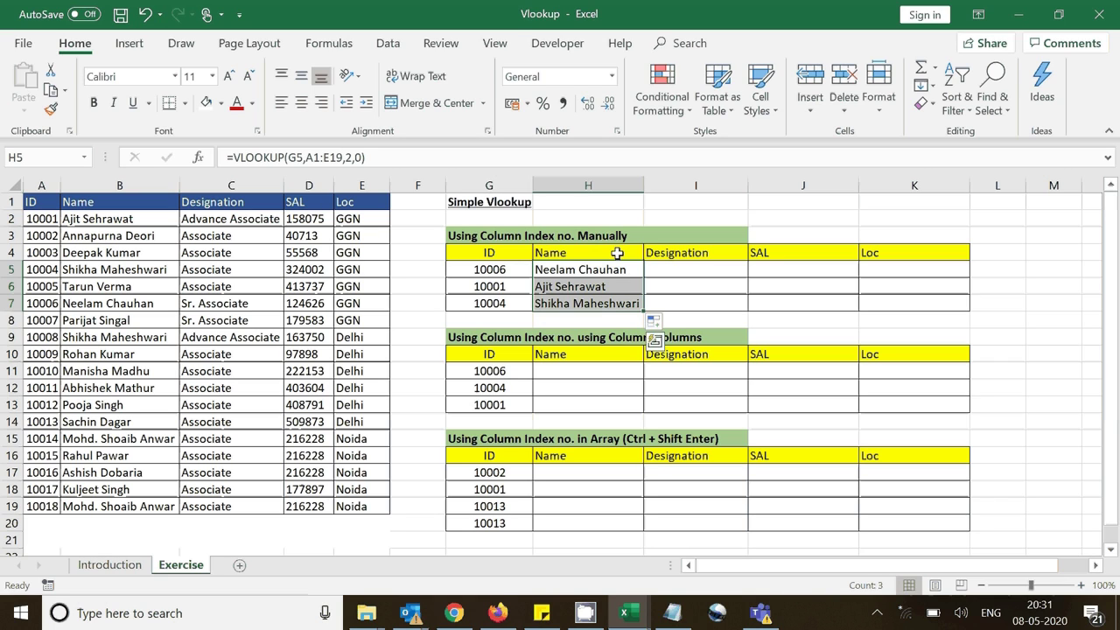
Step: Compare the lookup headers with the source headers and fill the formulas in H5:H7 across the Designation, SAL and Loc columns to K7
click(574, 253)
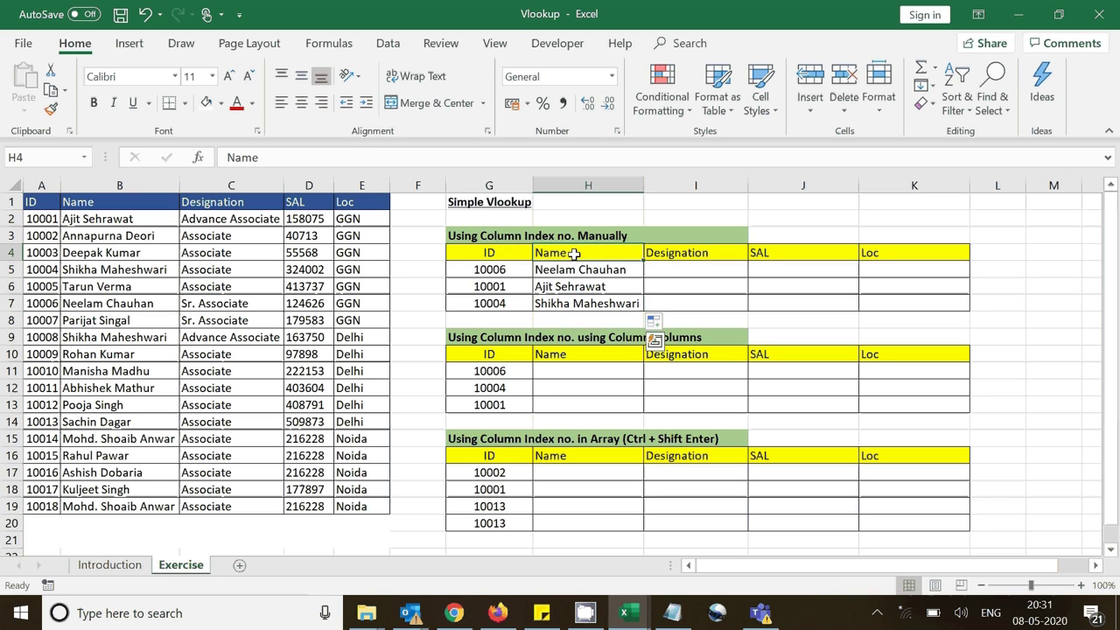
drag(574, 254, 882, 252)
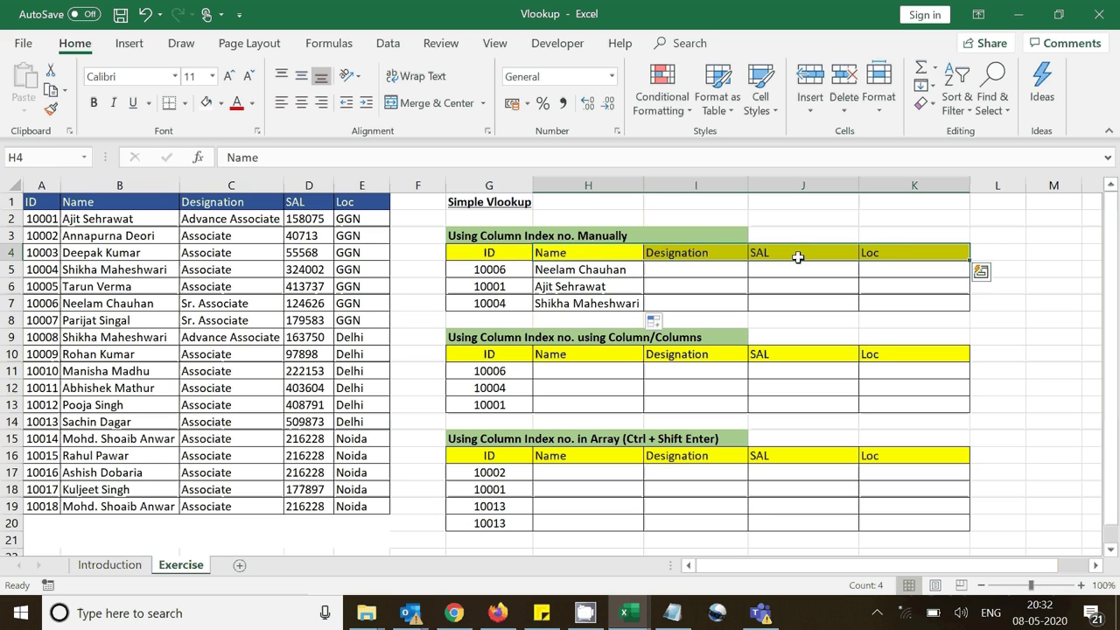
drag(46, 203, 367, 203)
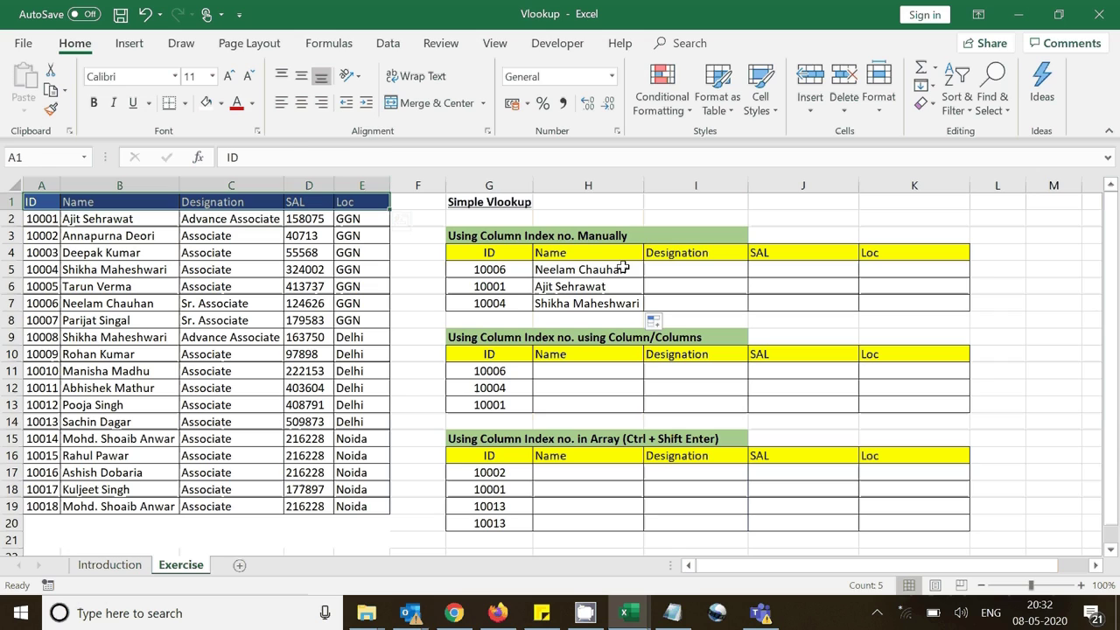
drag(623, 268, 635, 302)
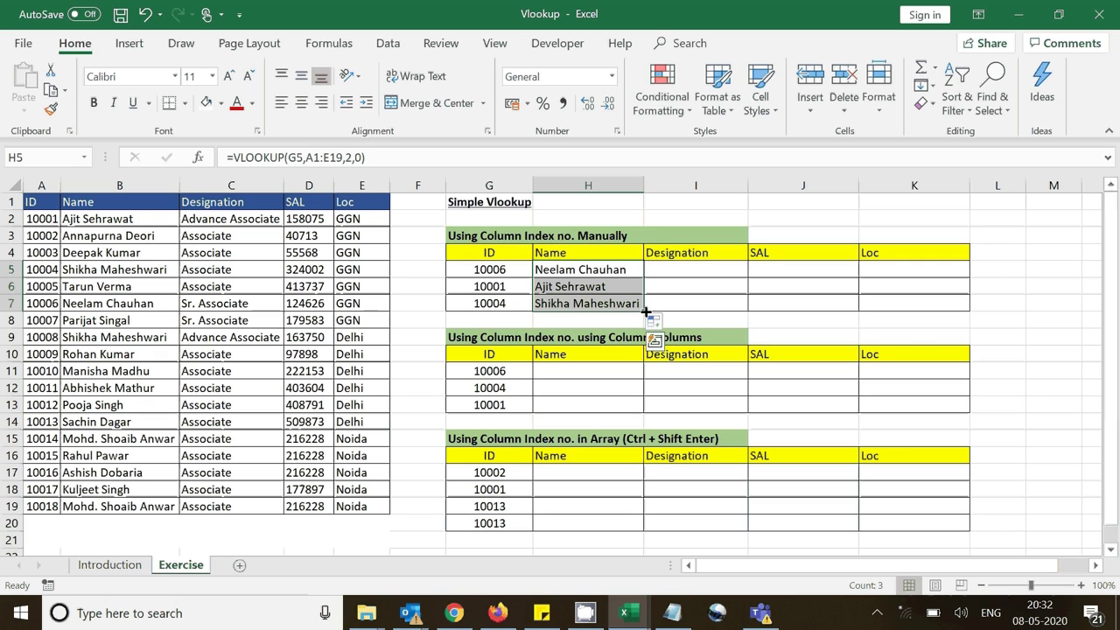
drag(646, 311, 923, 303)
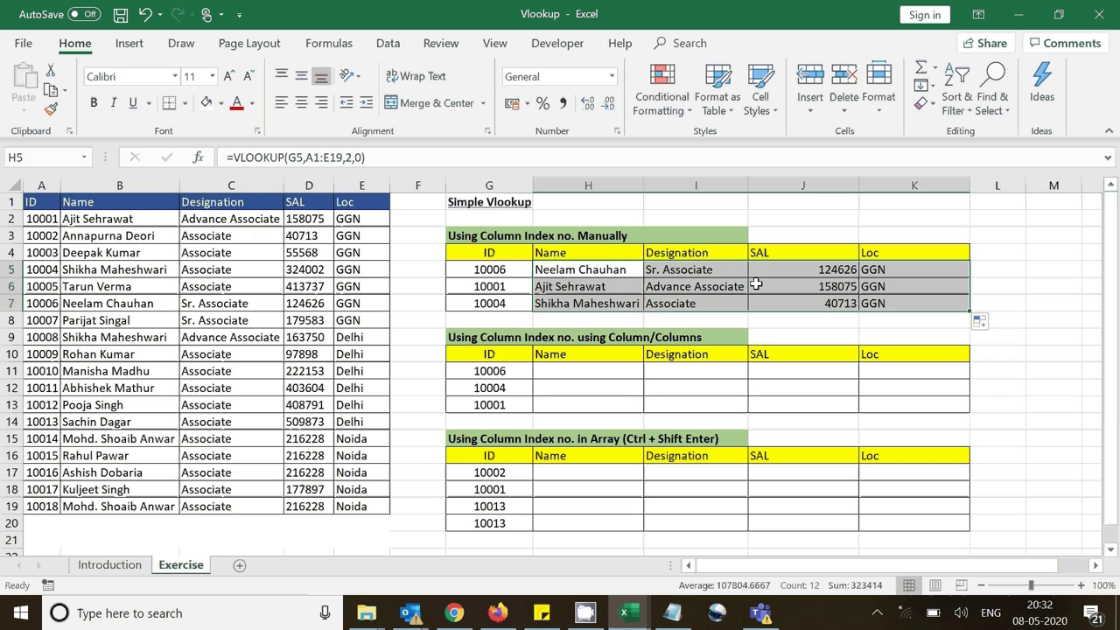
drag(896, 277, 896, 278)
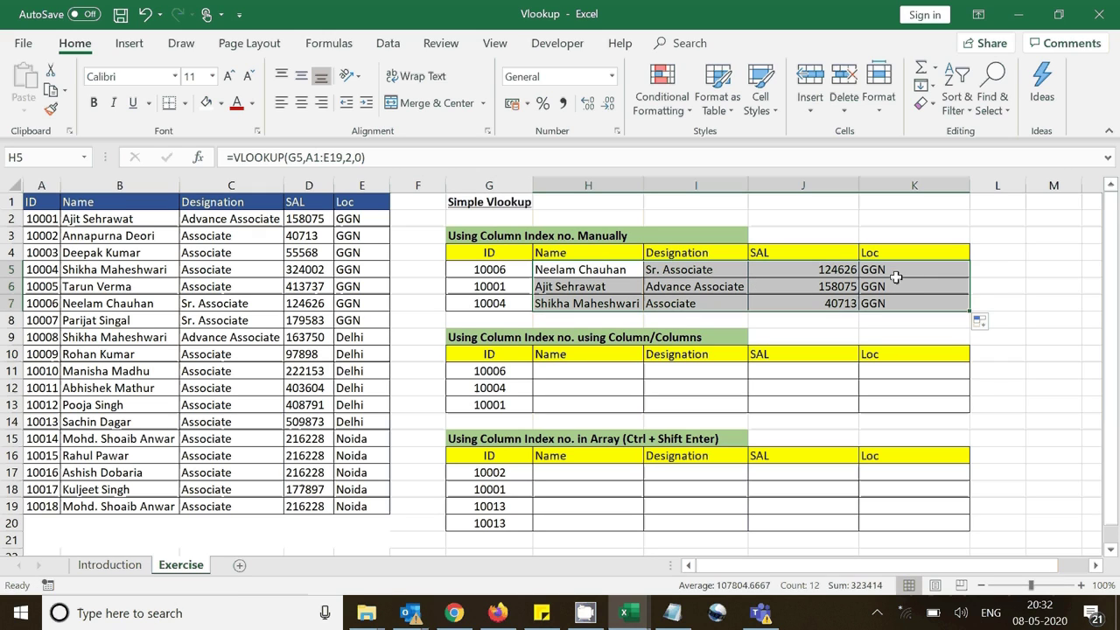
click(984, 283)
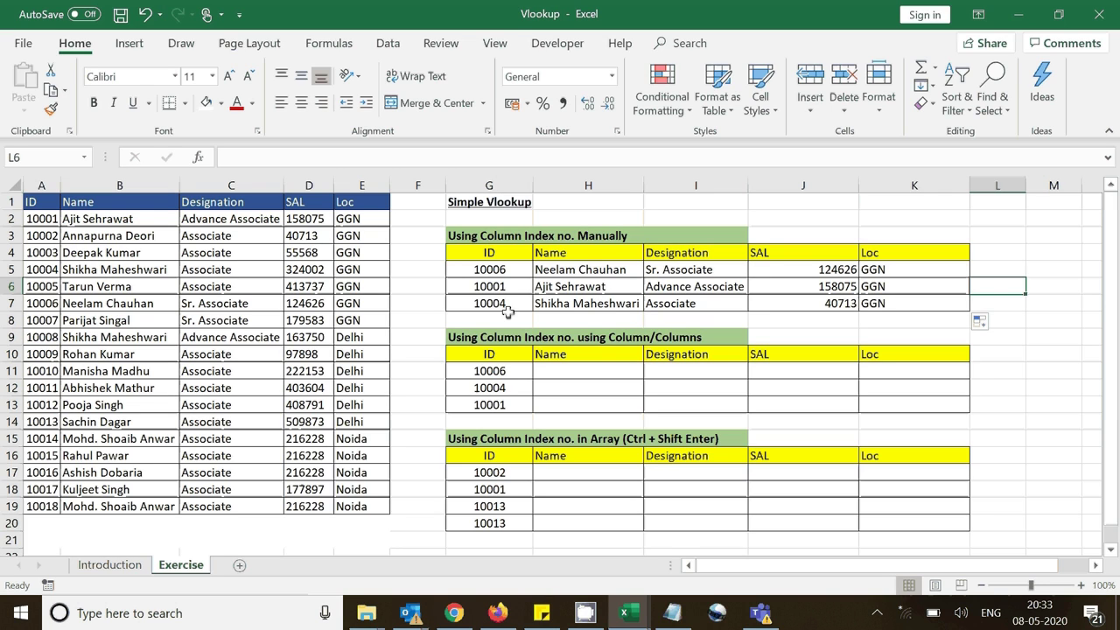
Step: Check the lookup formulas in row 7 against the source data and highlight the matching record A5:E5 in yellow
drag(506, 306, 914, 303)
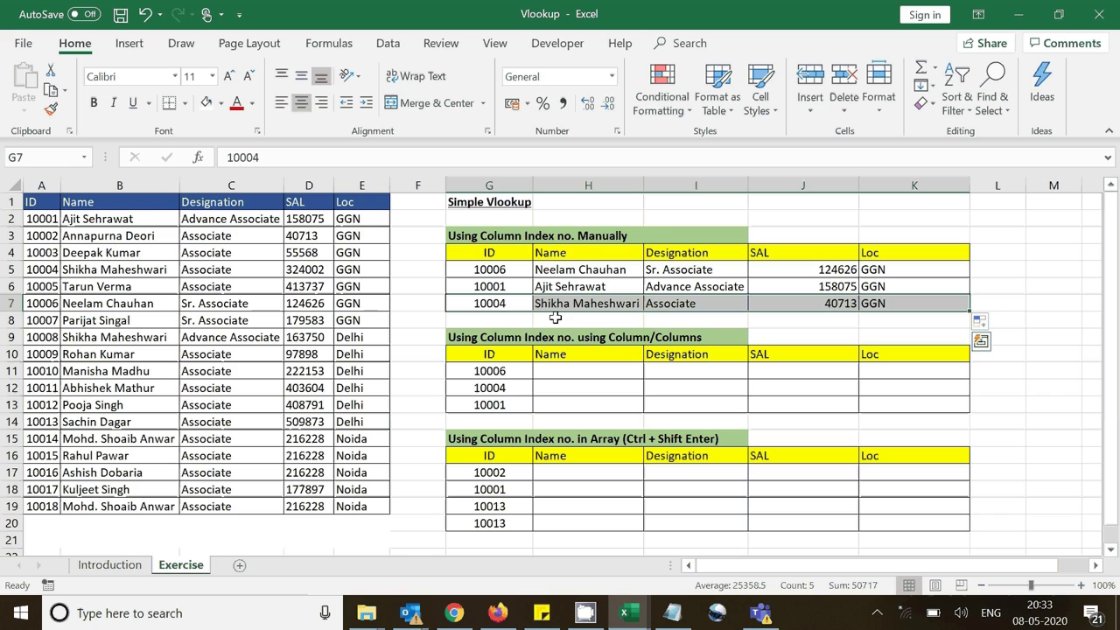
click(605, 303)
key(Right)
key(Right)
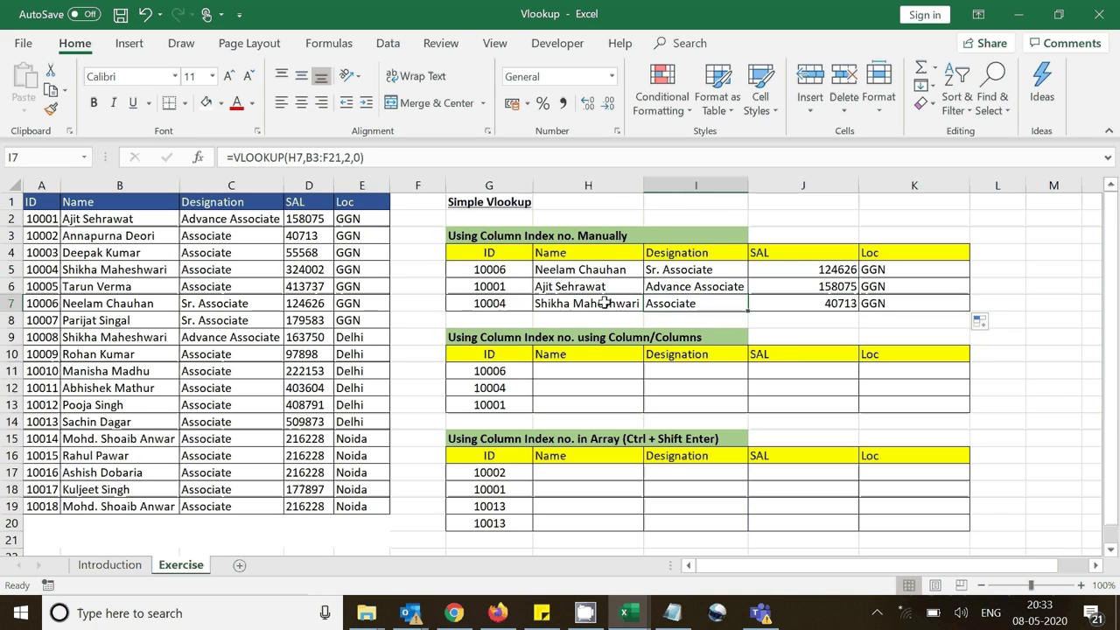
click(903, 298)
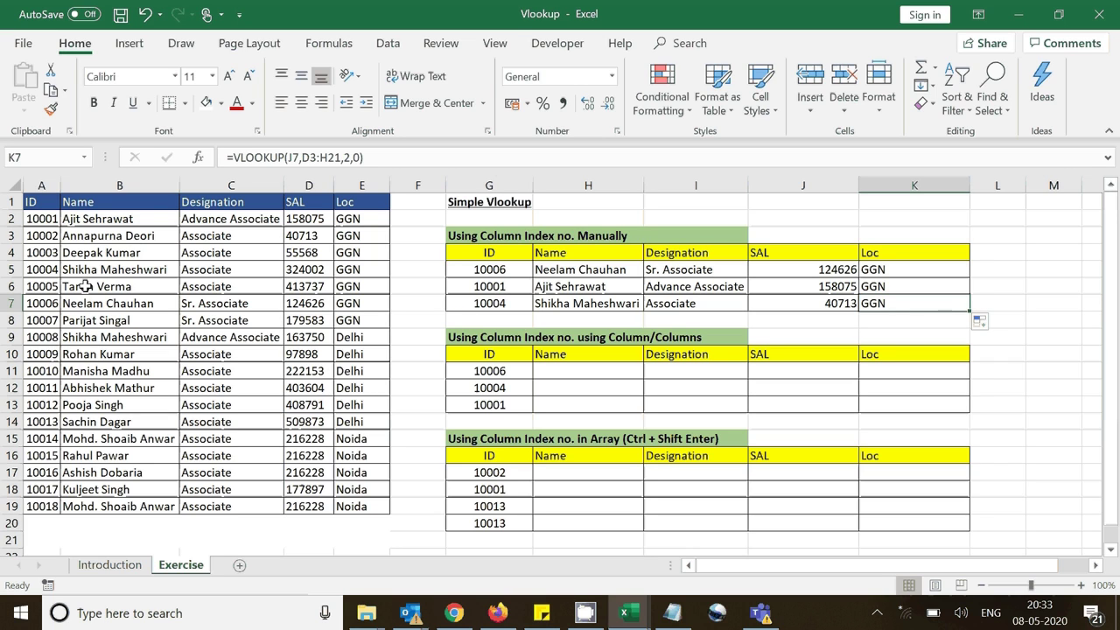
drag(39, 272, 363, 270)
click(221, 104)
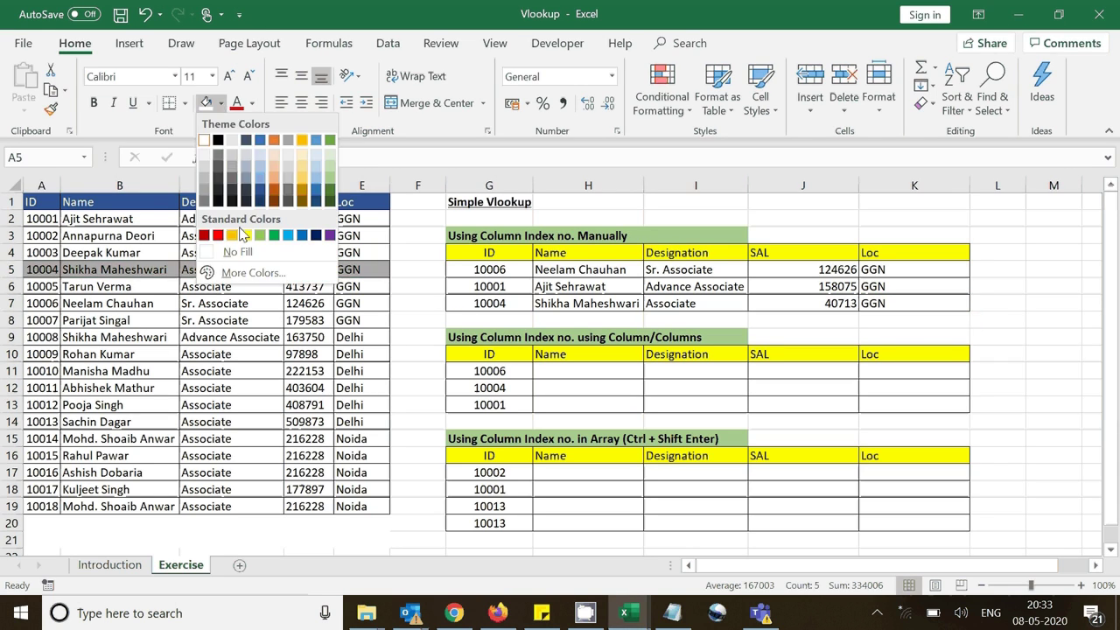
click(244, 234)
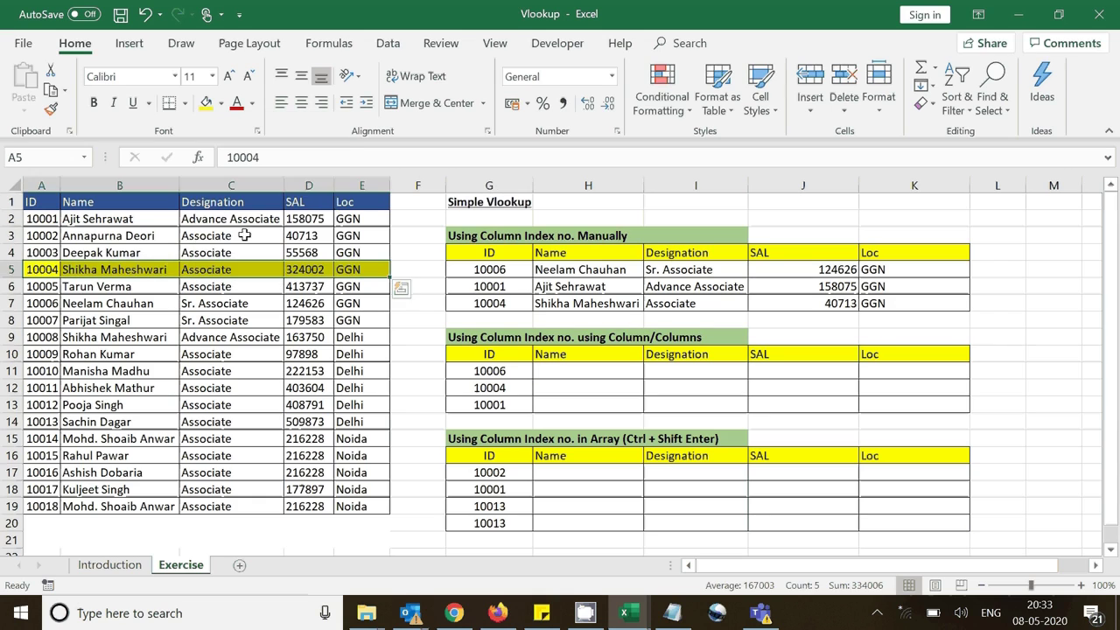
click(226, 339)
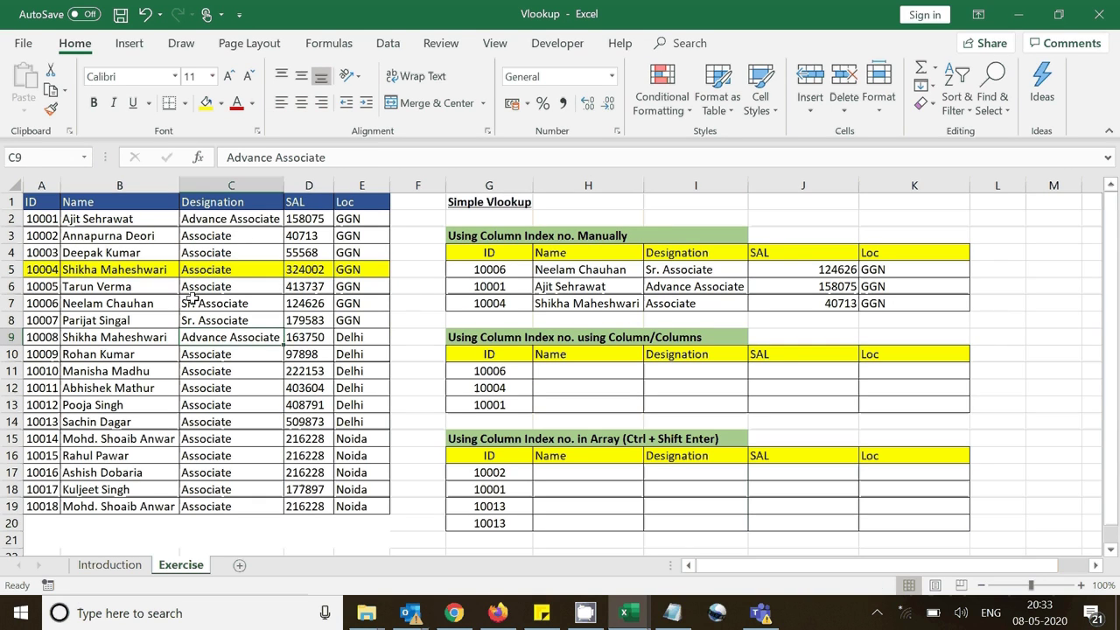
click(35, 271)
key(Right)
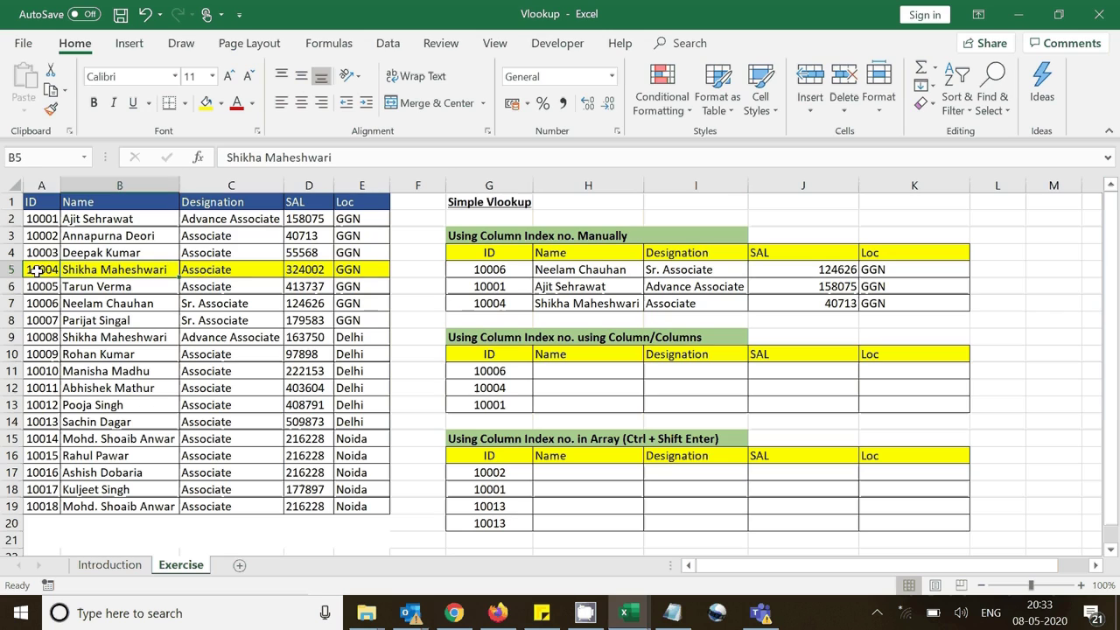
key(Right)
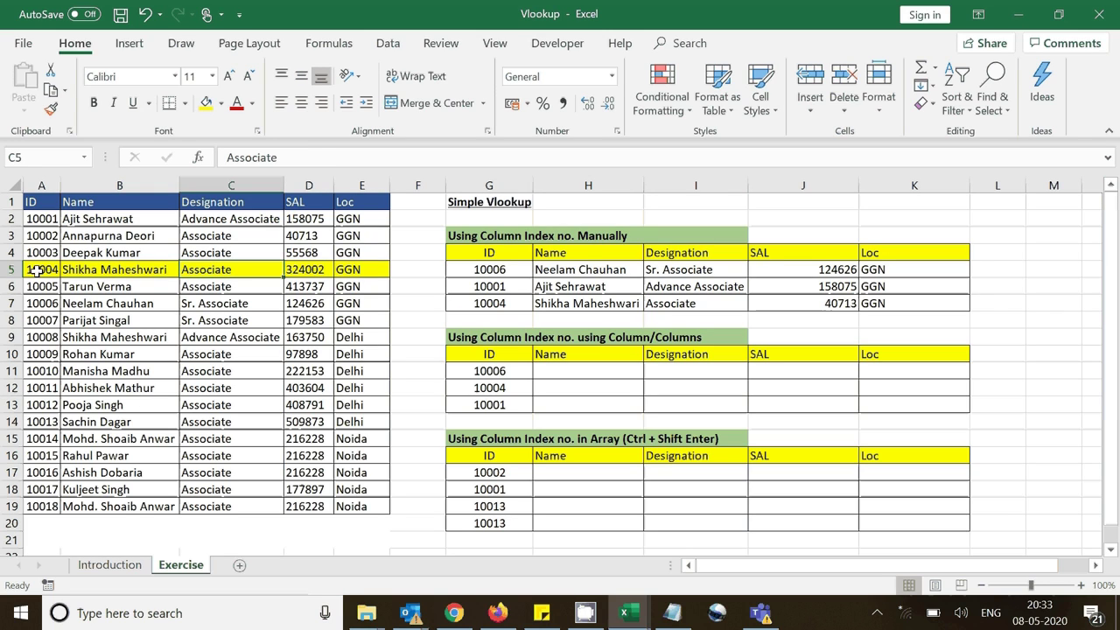
Step: Compare the SAL result in row 7 with the highlighted source record and examine the lookup references down H5:H7 and I5:I7
key(Right)
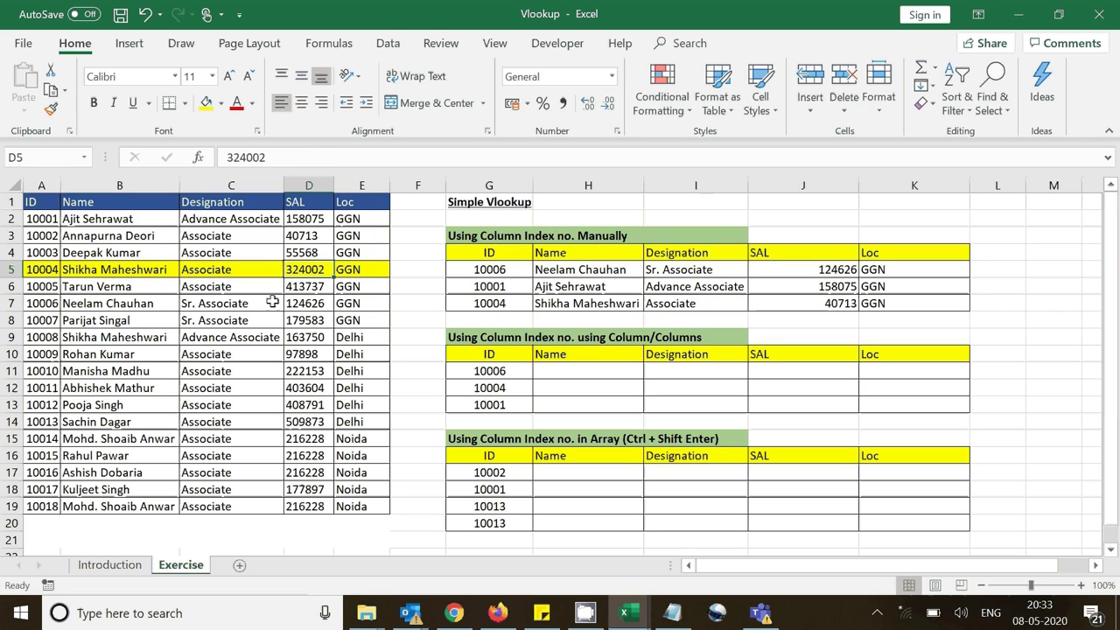
click(813, 303)
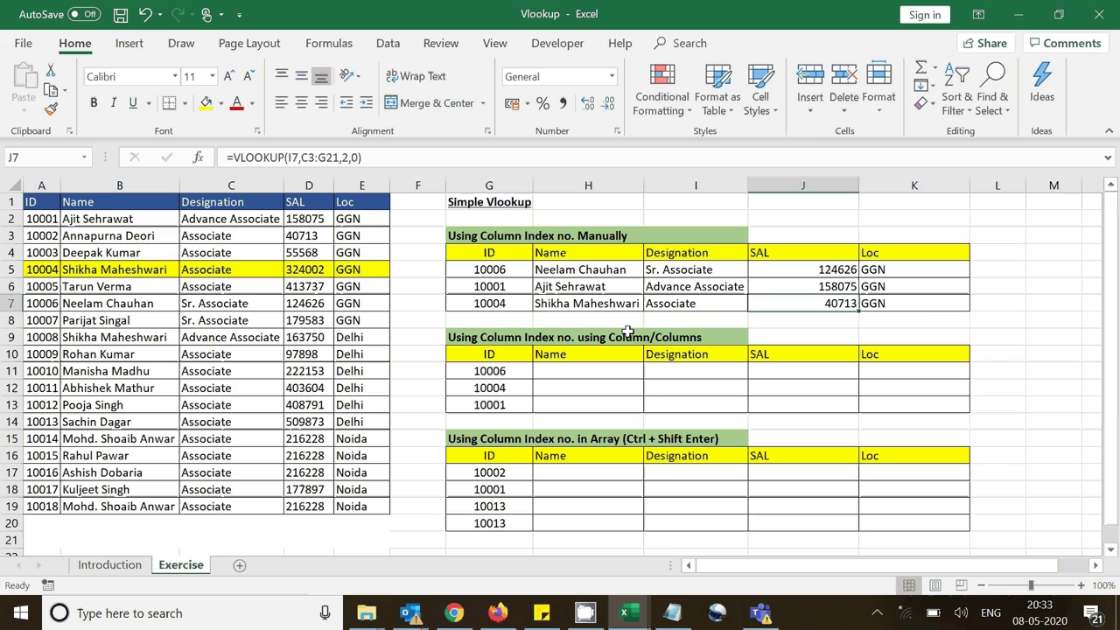
click(515, 308)
key(Right)
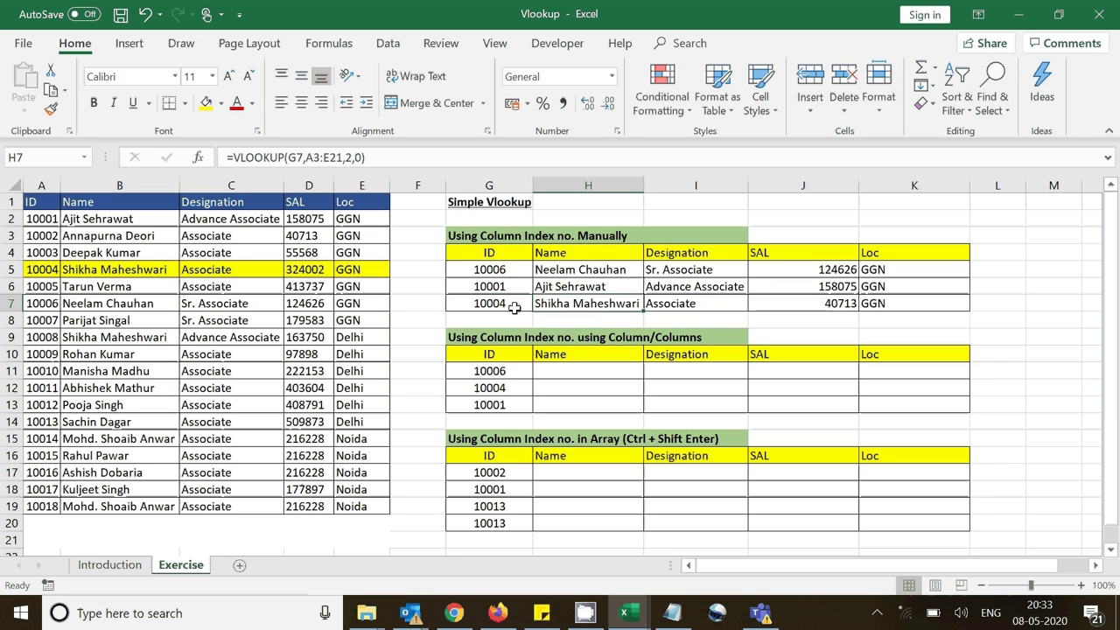
click(590, 272)
key(Down)
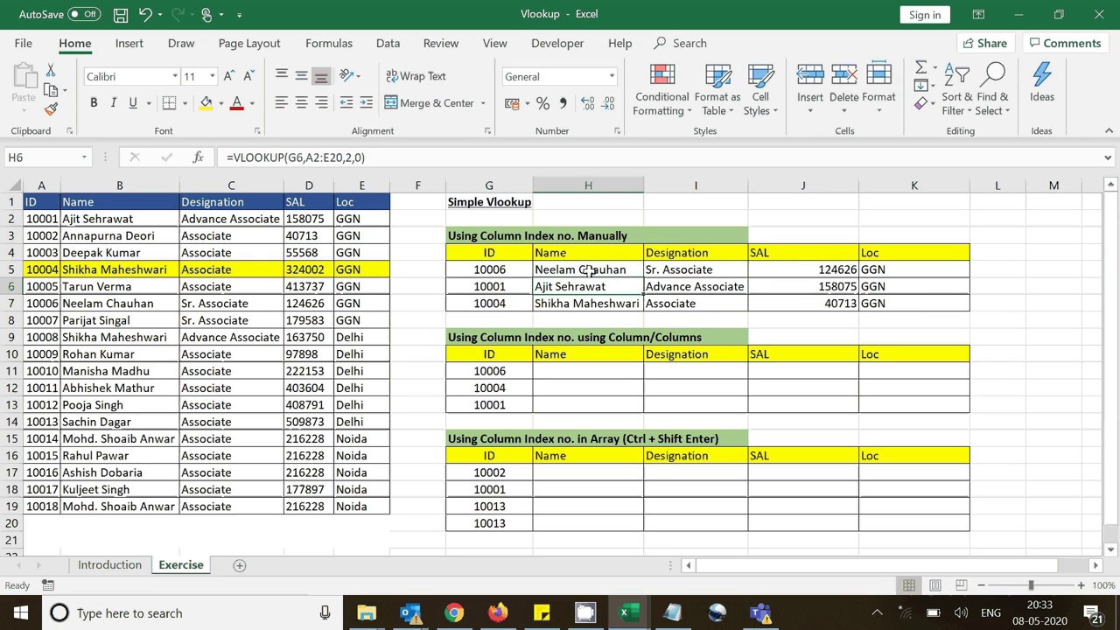
key(Up)
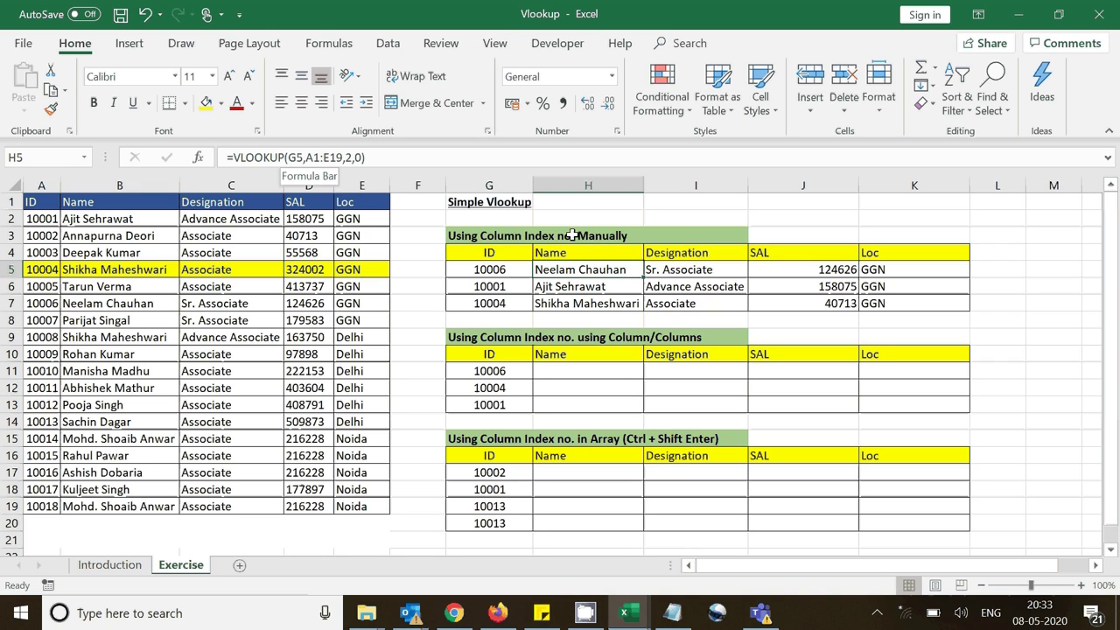
click(561, 287)
key(Down)
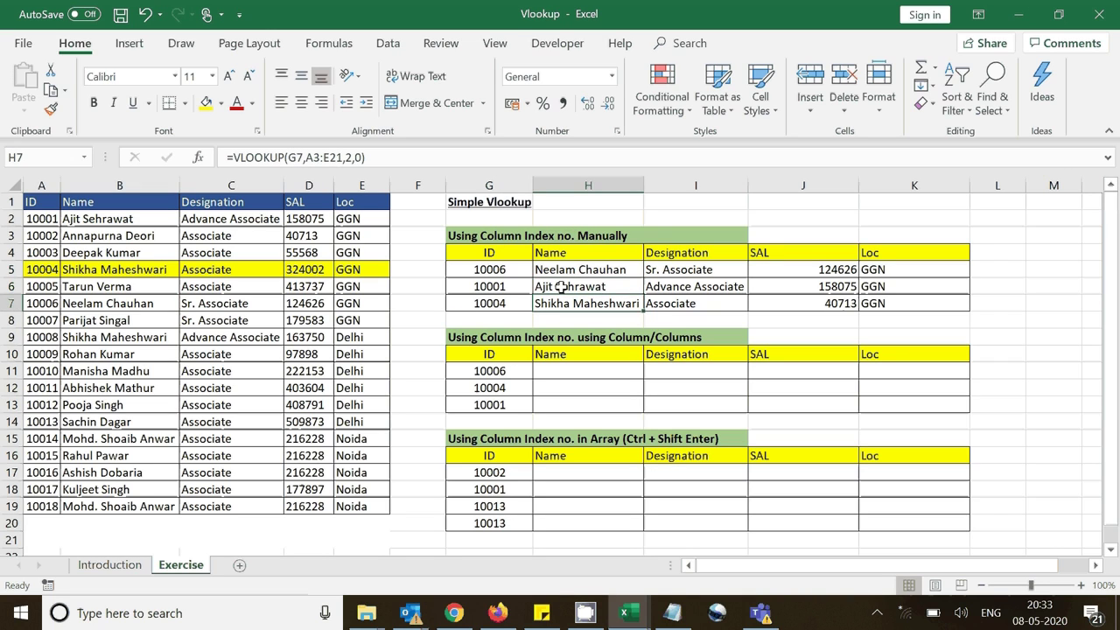
key(Up)
key(Up)
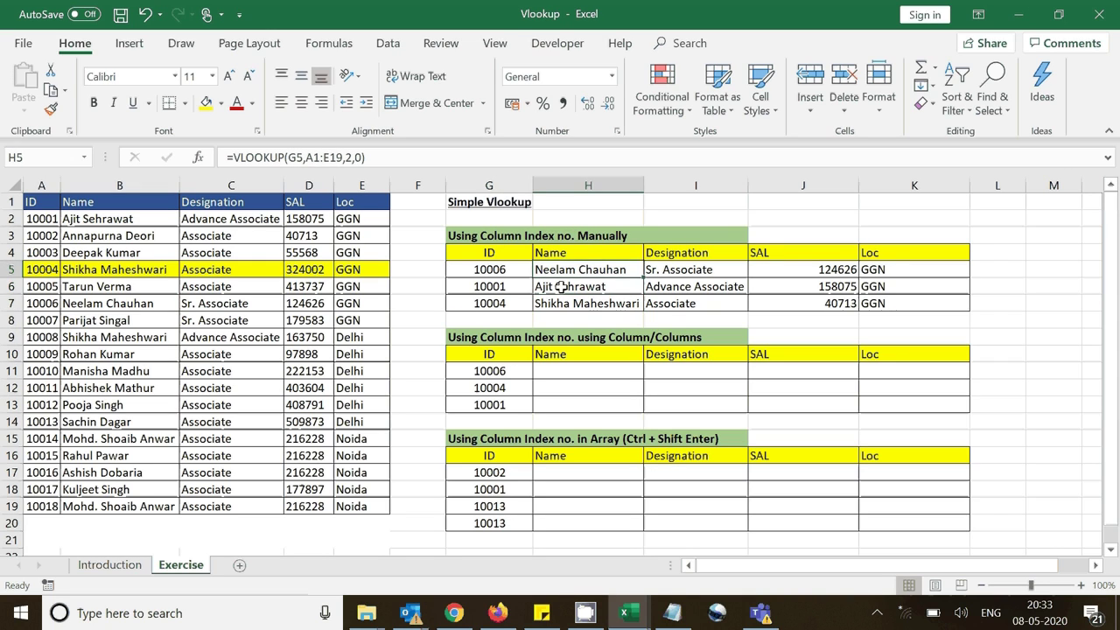
click(693, 269)
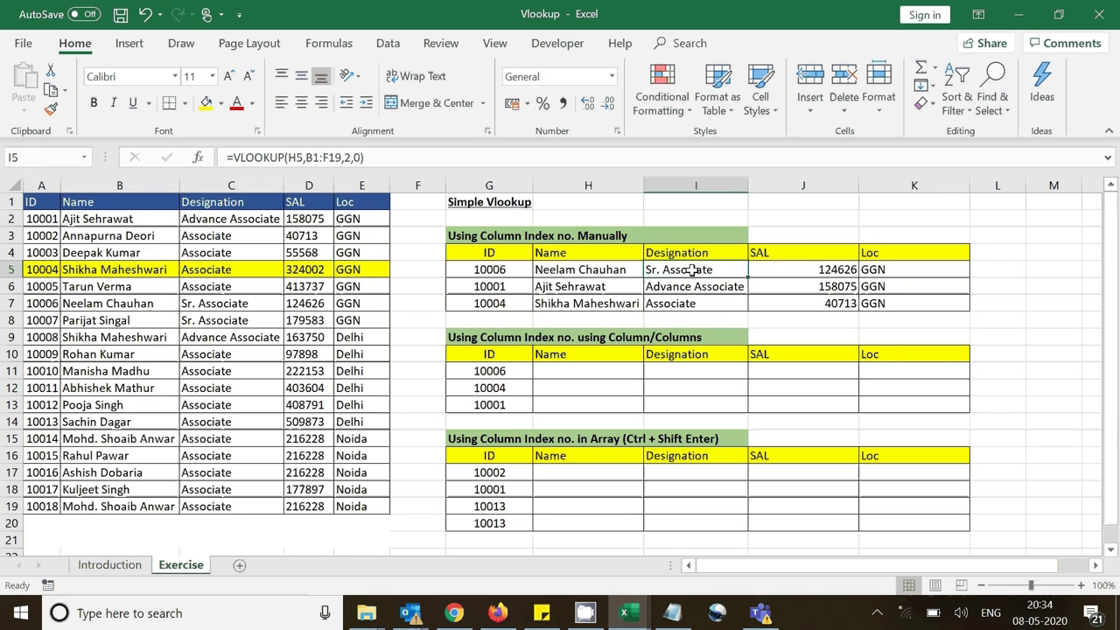
key(Down)
key(Down)
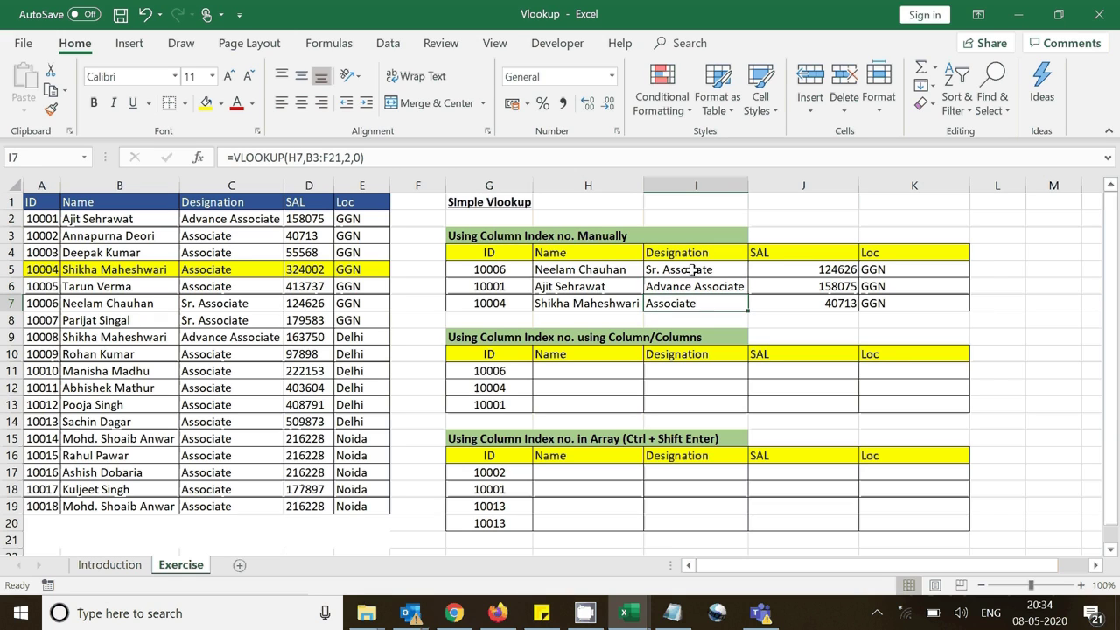
Step: Examine the lookup value and table array references of the row 5 formulas from H5 across to K5
click(595, 272)
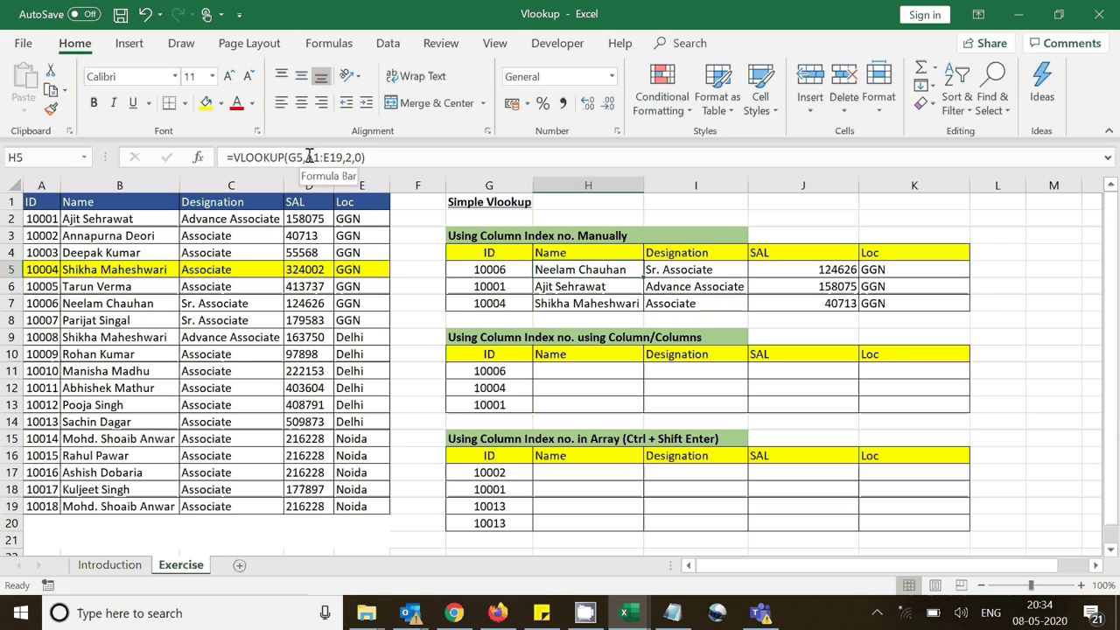
drag(306, 158, 343, 157)
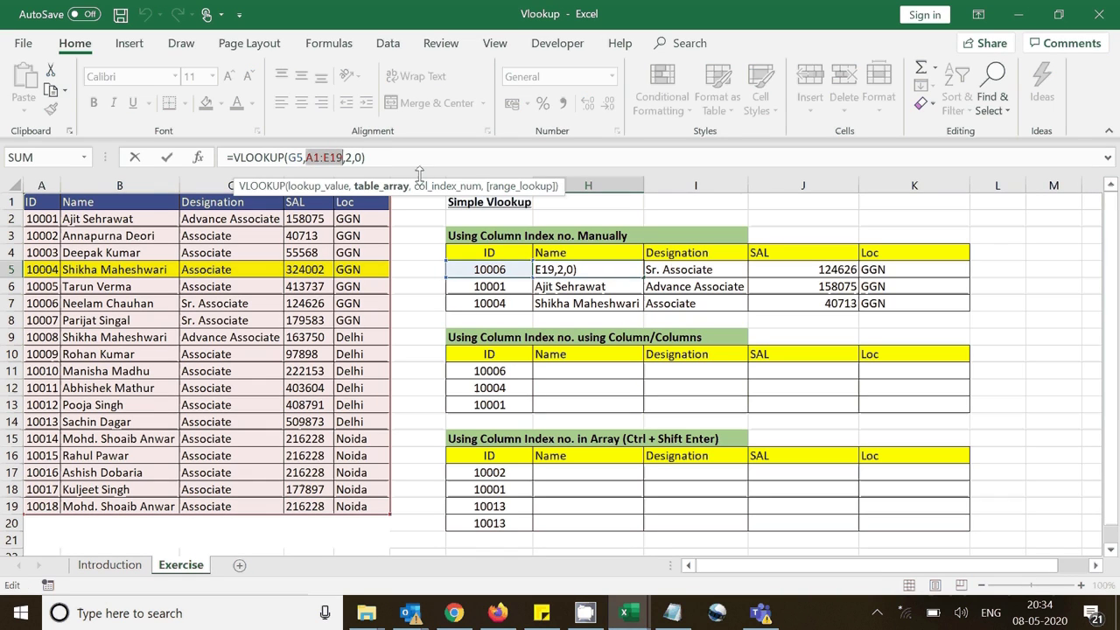
key(BackSpace)
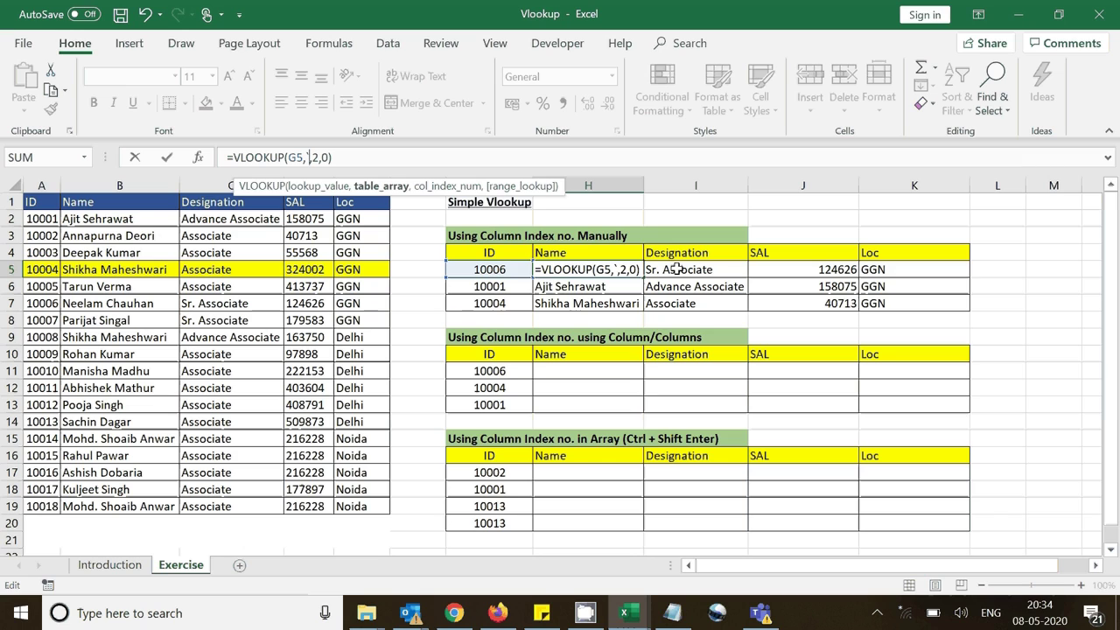
key(Escape)
click(677, 269)
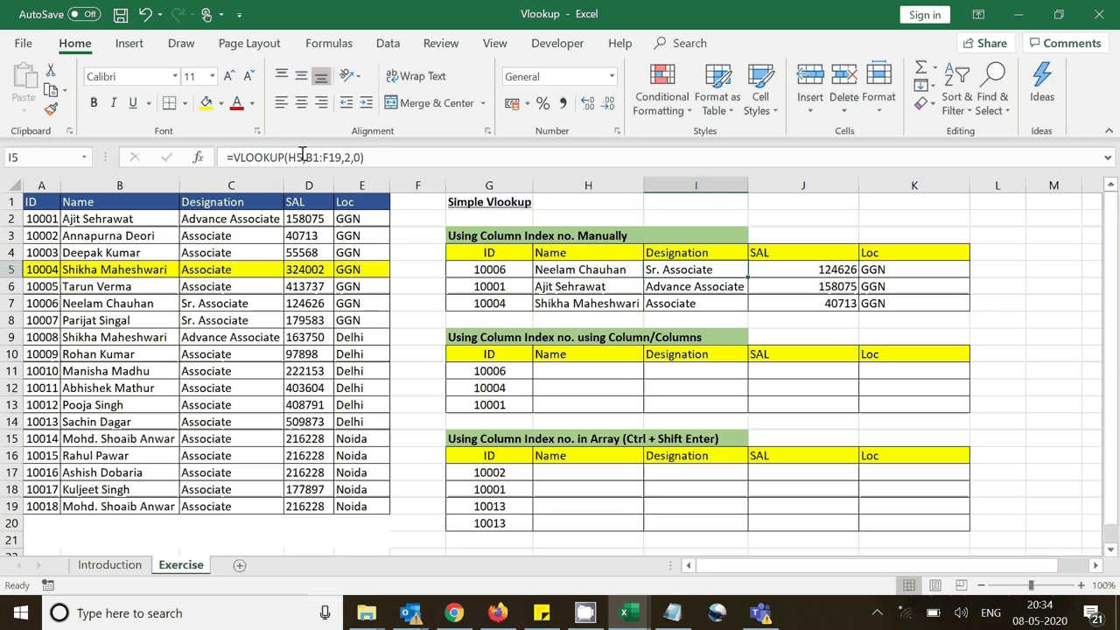
drag(306, 157, 342, 157)
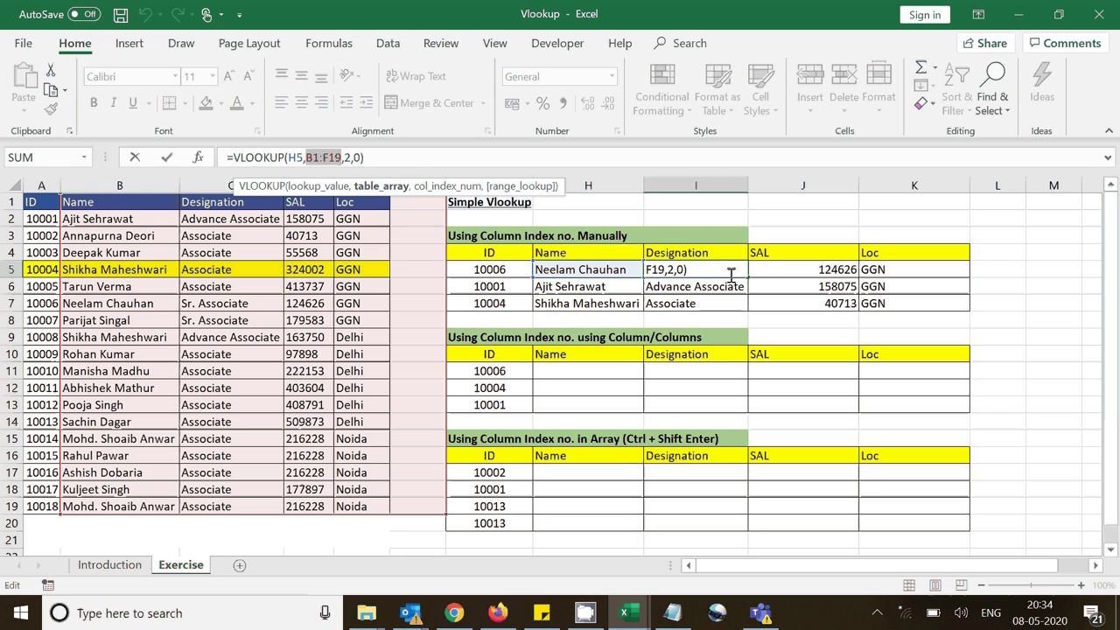
key(ctrl+Return)
click(786, 269)
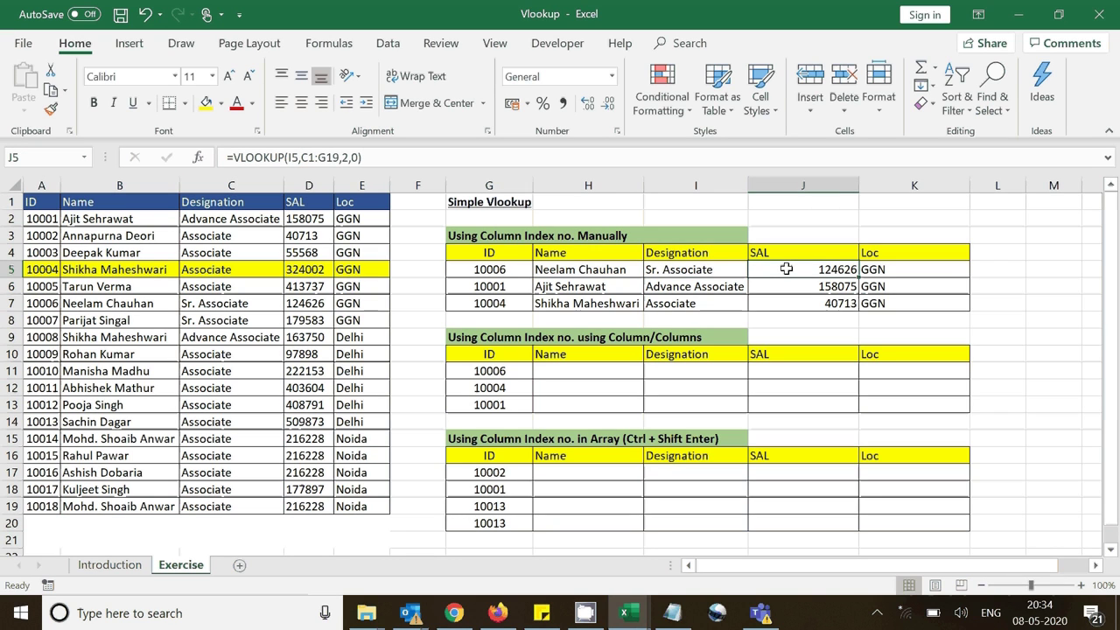
key(Right)
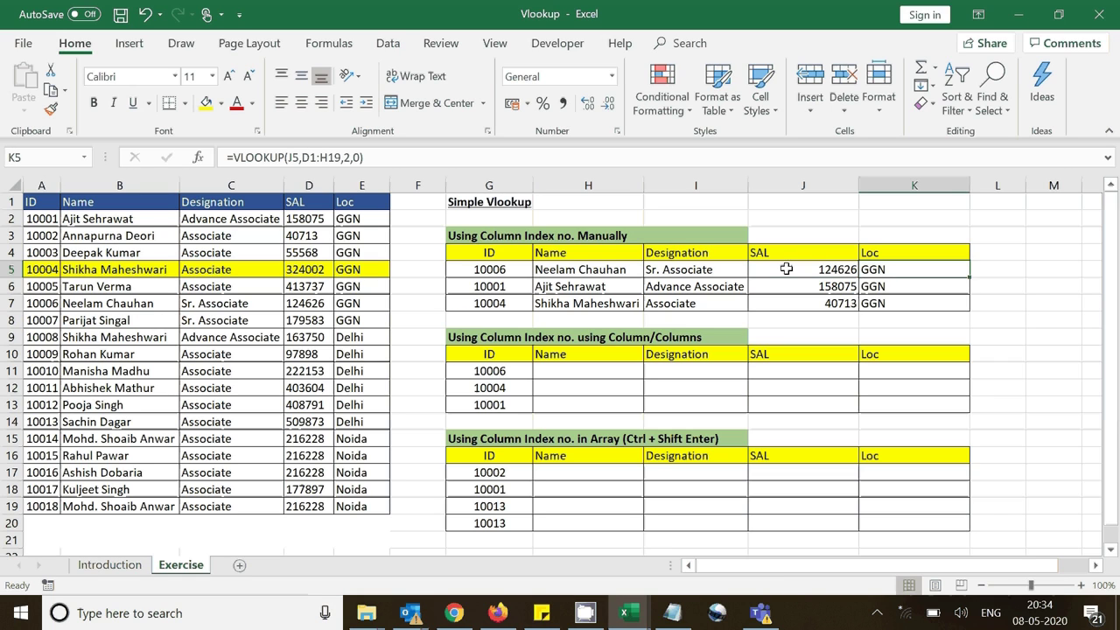
Step: Clear all lookup formulas from H5:K7 in the manual column index table
drag(601, 272, 889, 298)
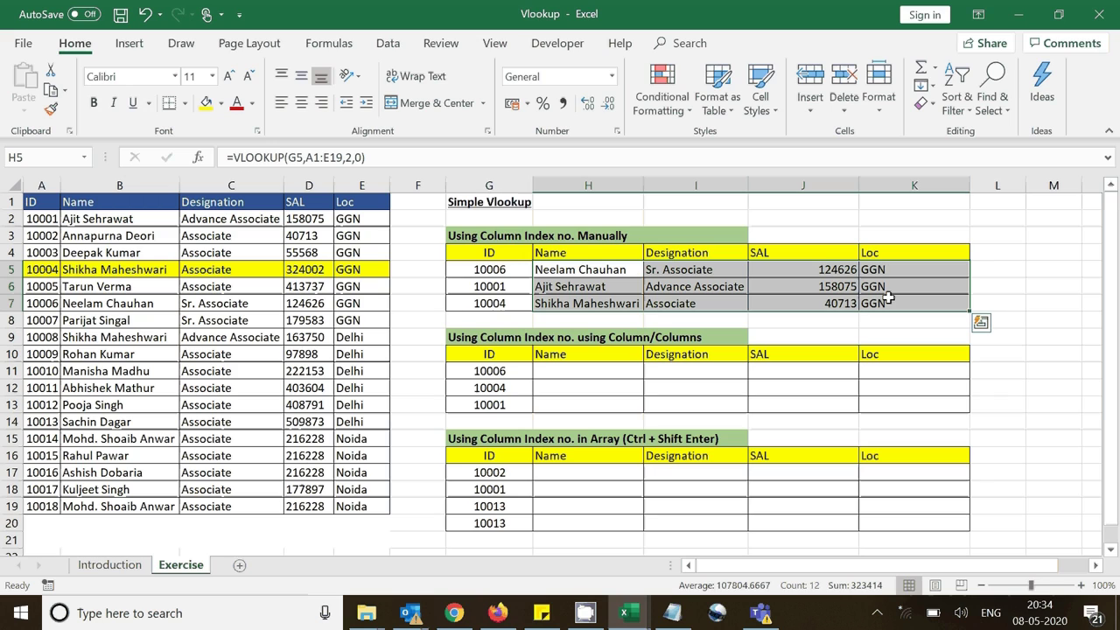
key(Delete)
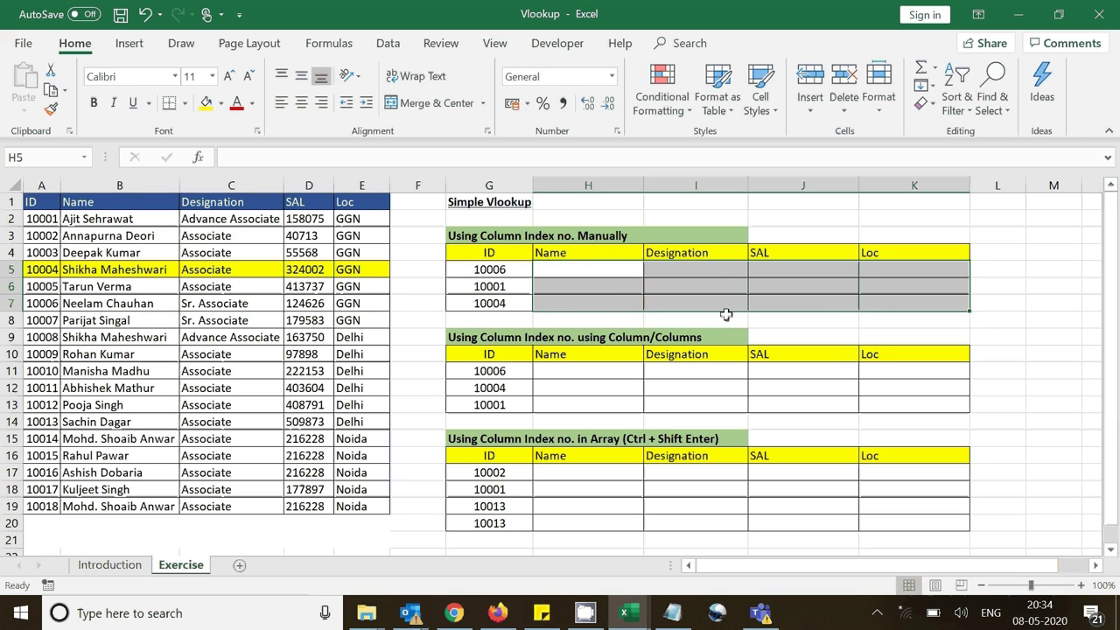
click(534, 285)
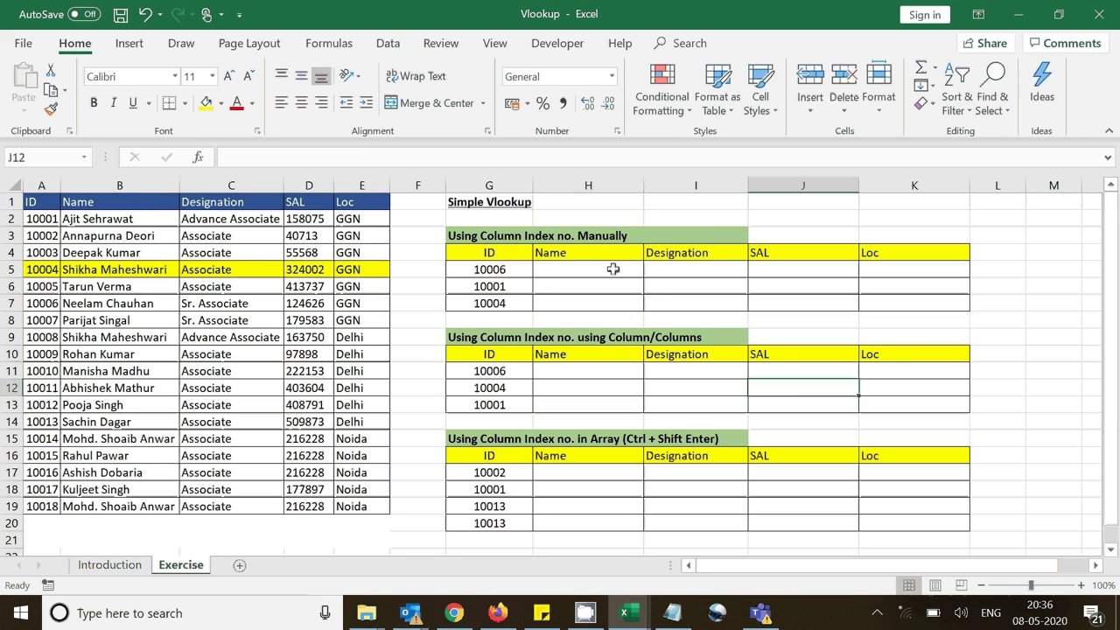
Step: Enter the formula =VLOOKUP($G5,$A$1:$E$19,2,0) in H5 to look up the name with locked references
click(613, 269)
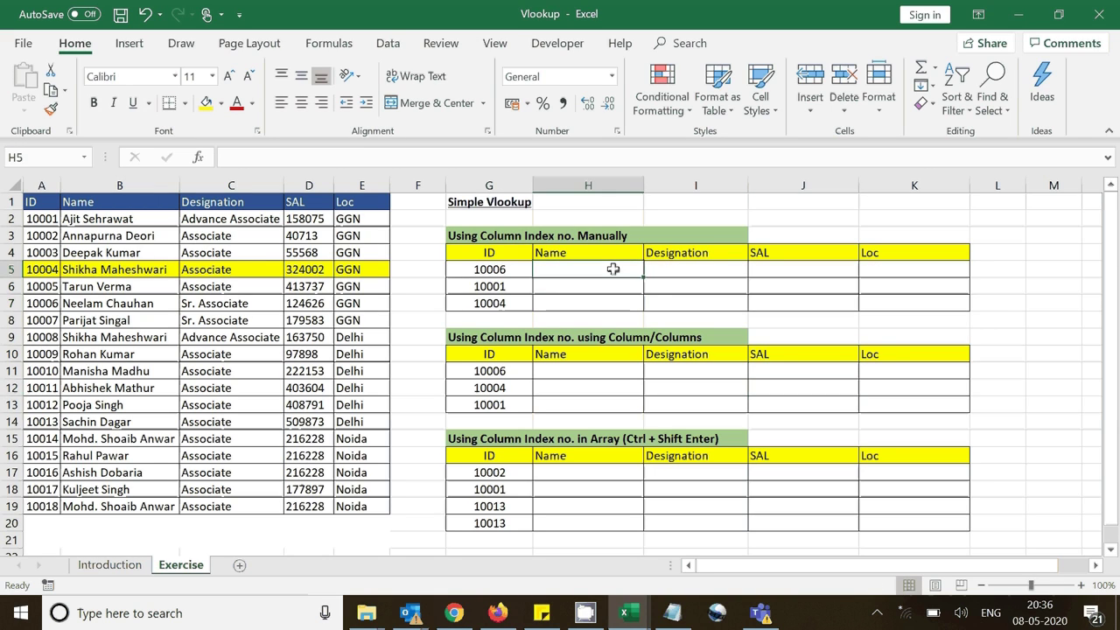
text(=vlo)
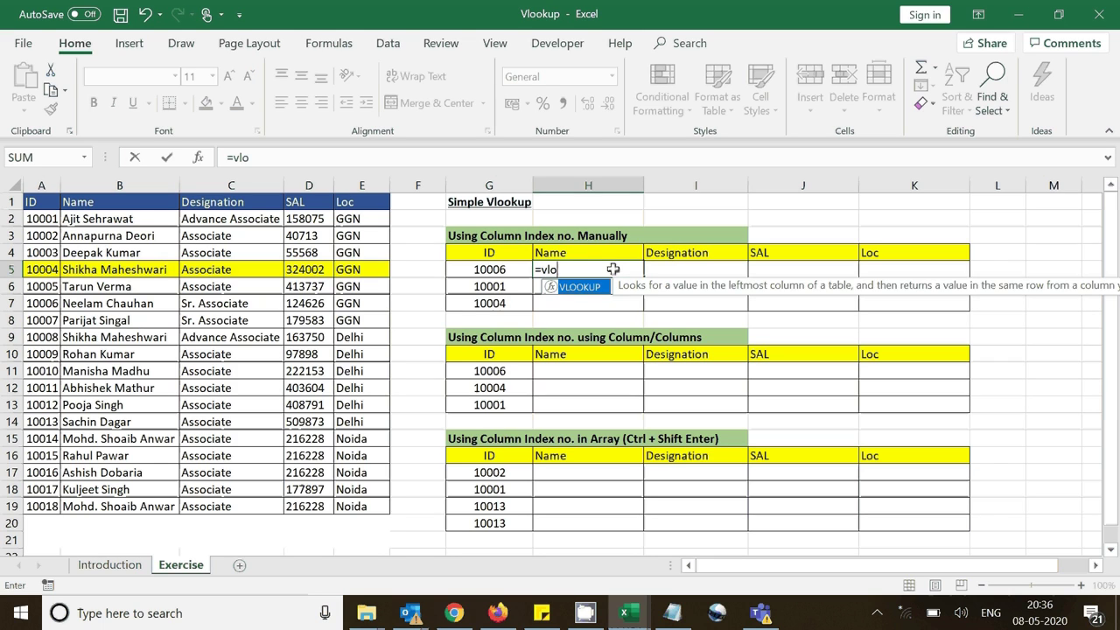
key(Tab)
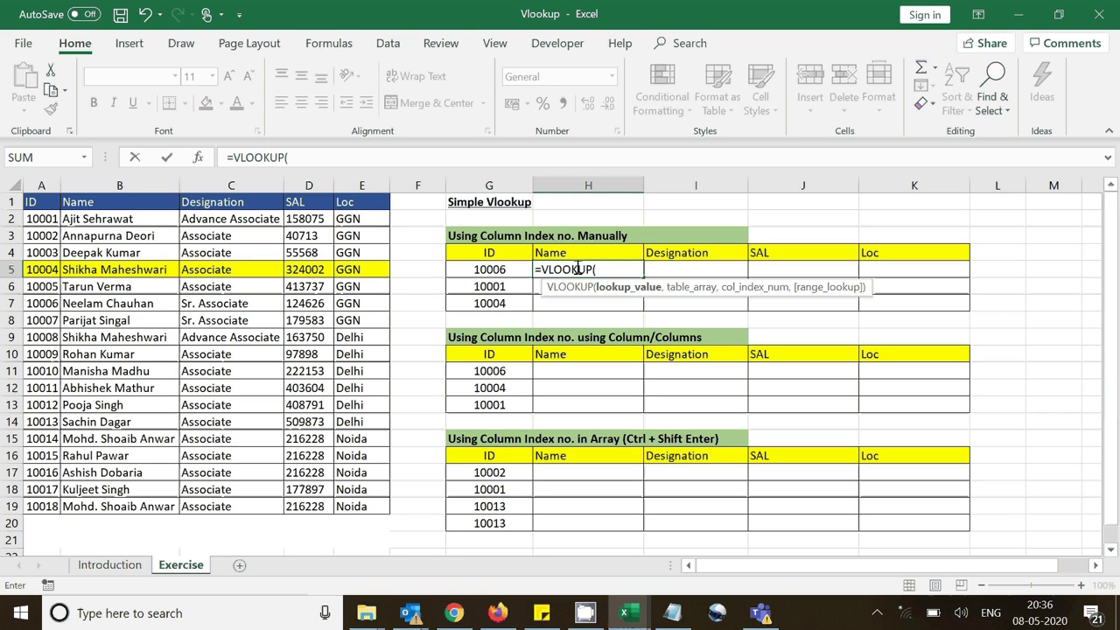
click(504, 269)
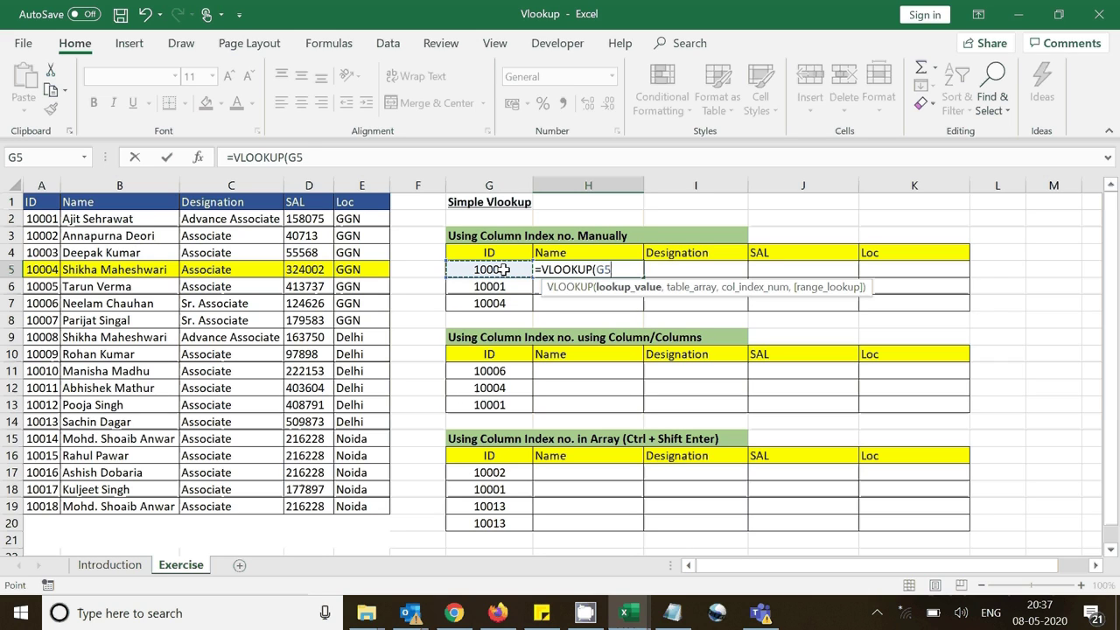
key(F4)
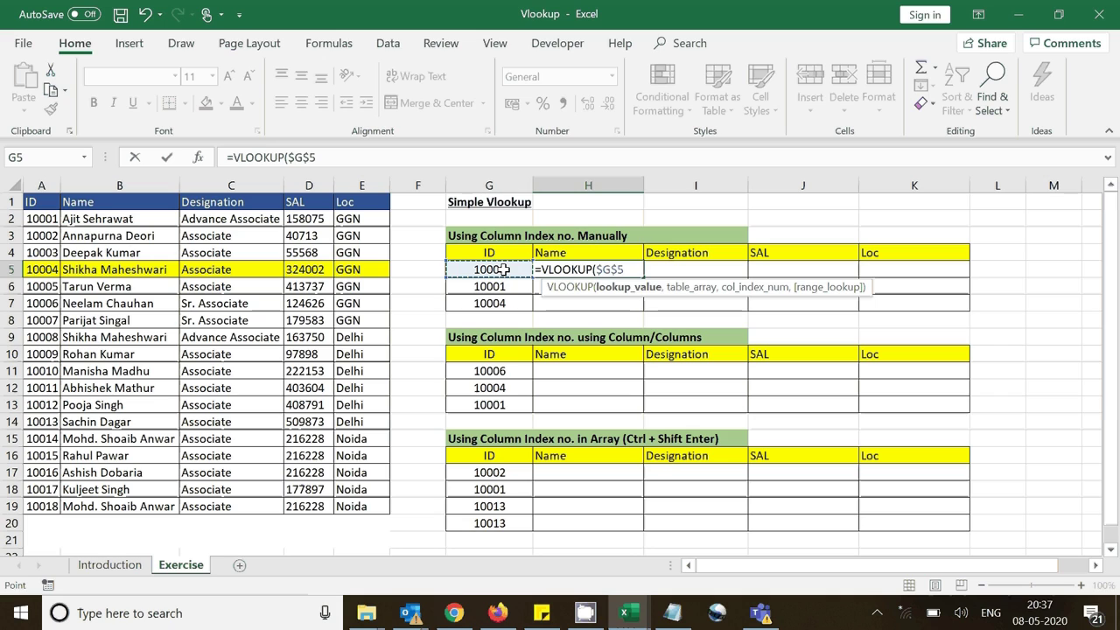
key(F4)
key(F4)
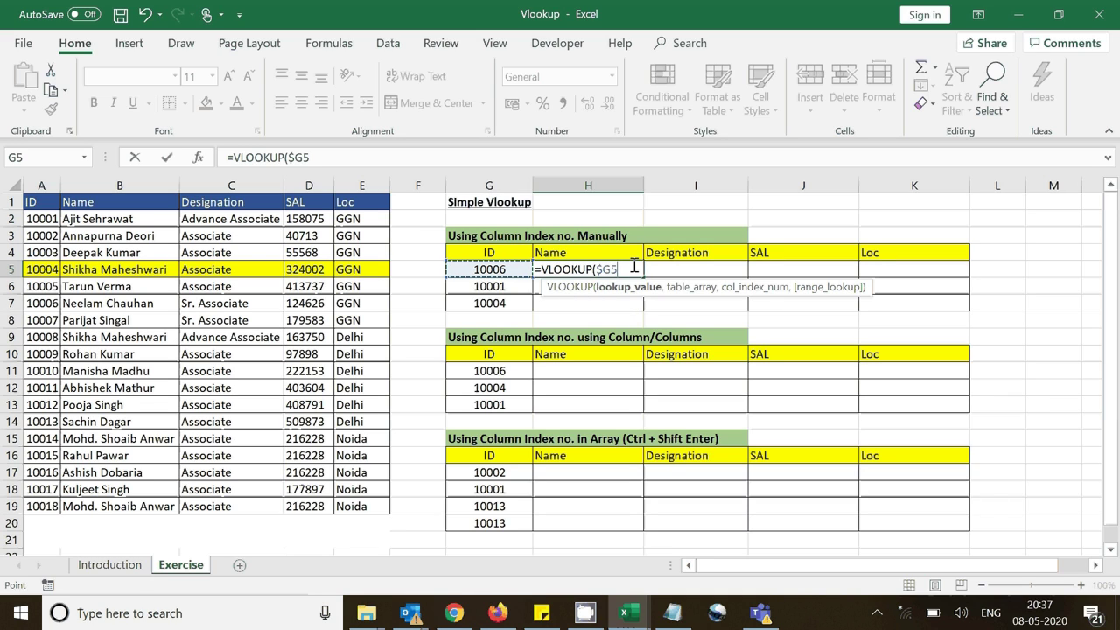
text(,)
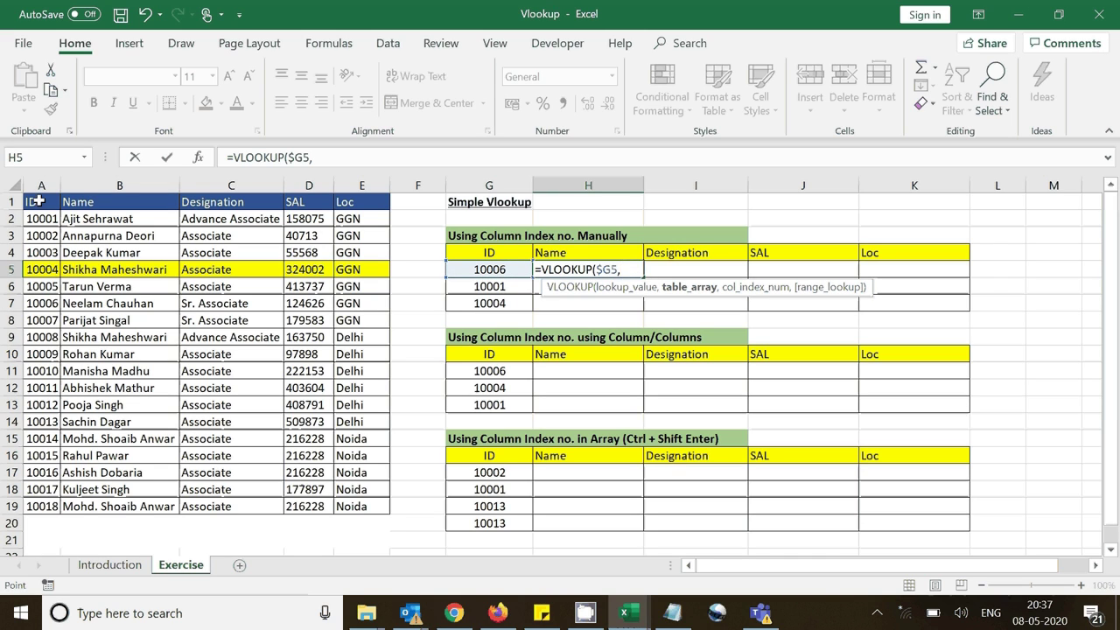
drag(38, 201, 350, 499)
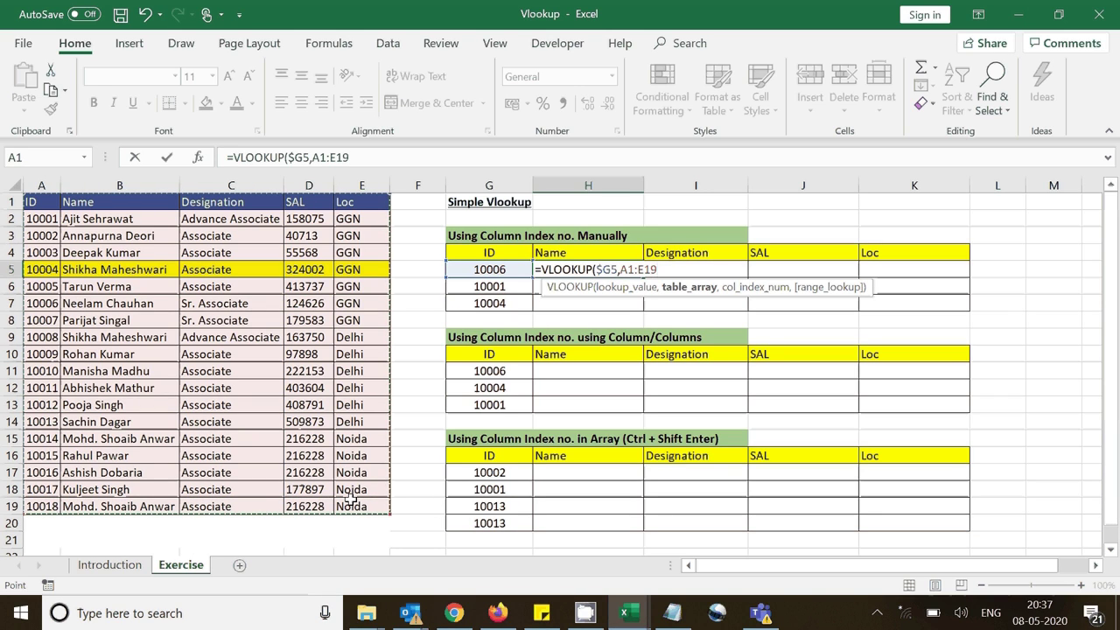
key(F4)
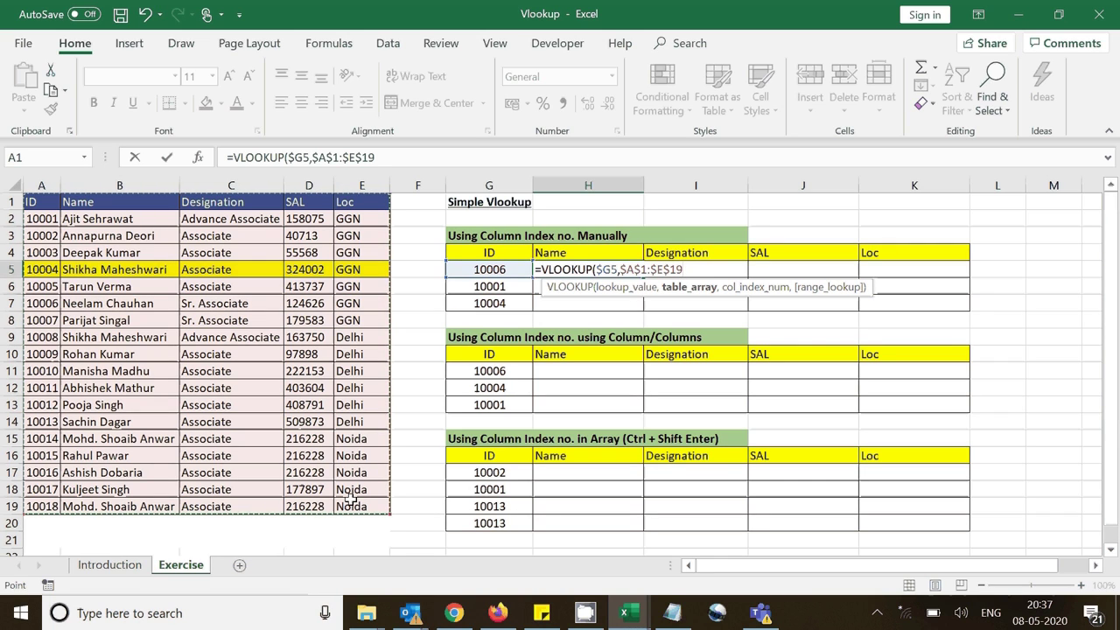
text(,)
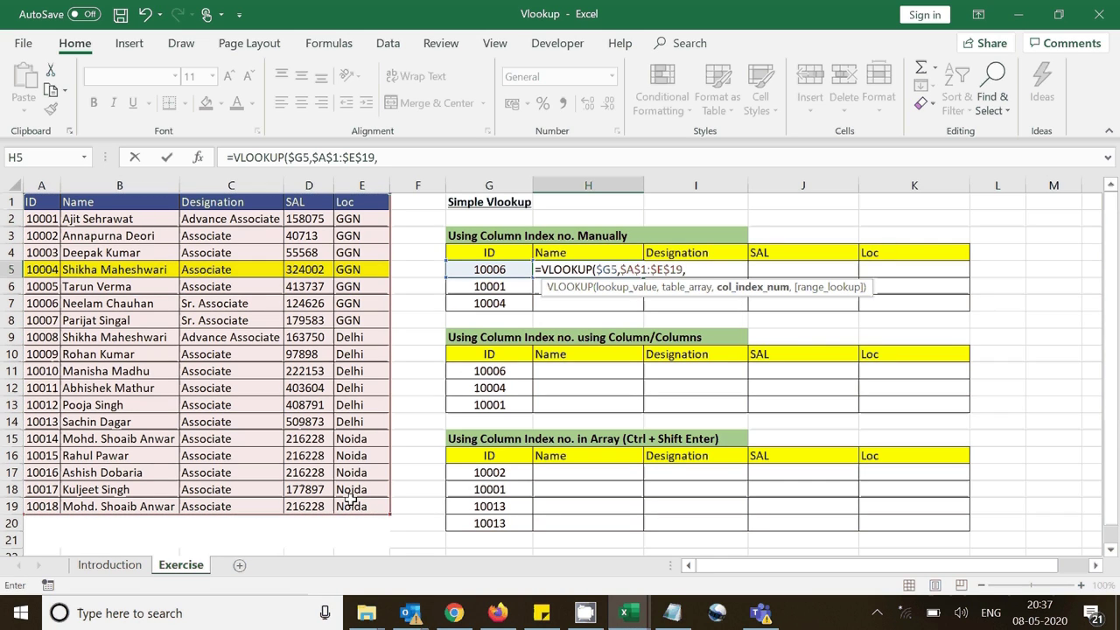
text(2,0)
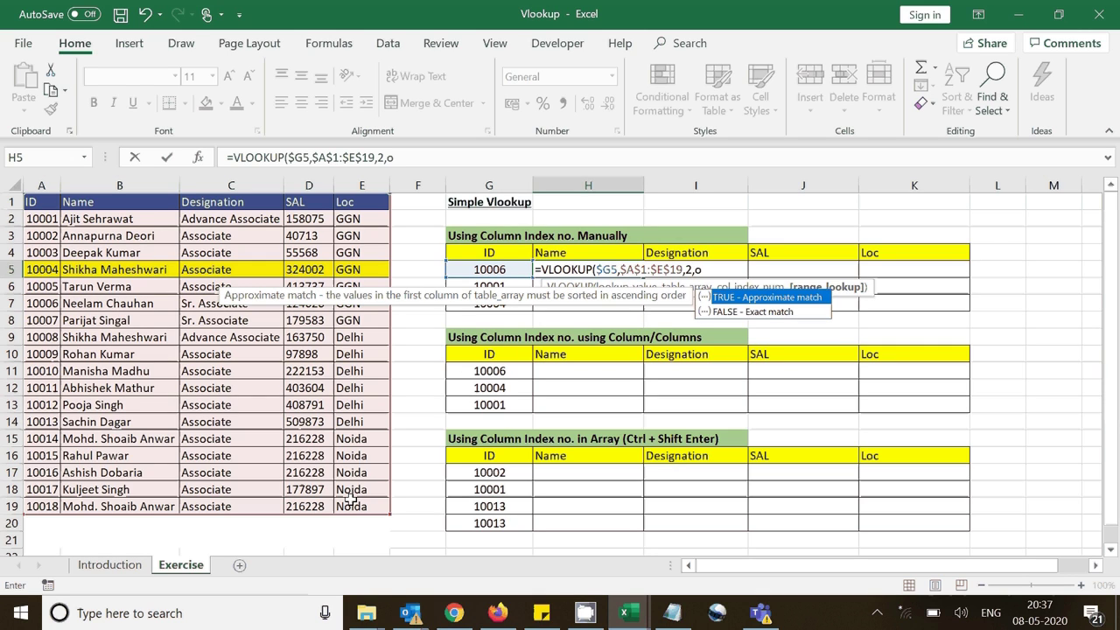
text())
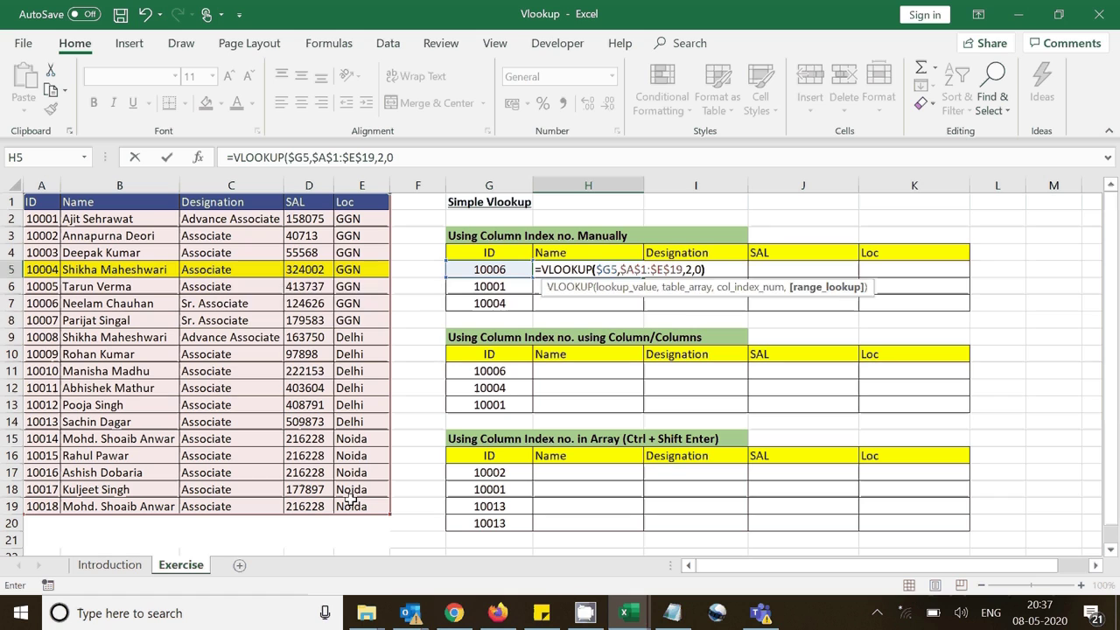
key(Return)
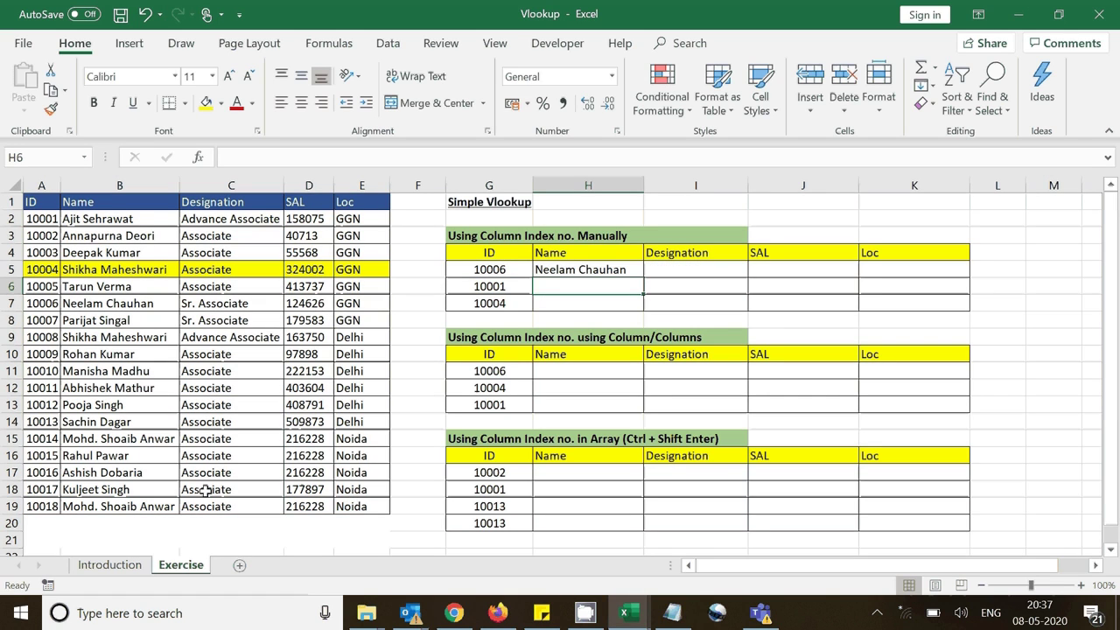
Step: Fill the Name lookup formula from H5 down to H7 and open the H5 formula to inspect its references
click(621, 270)
drag(643, 278, 642, 313)
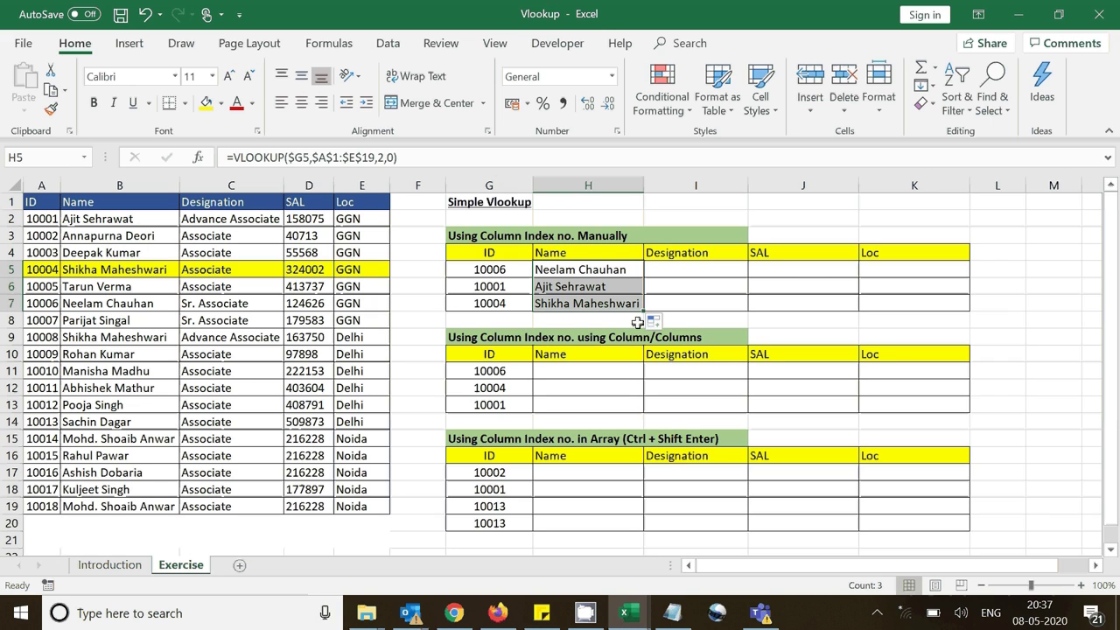
click(618, 268)
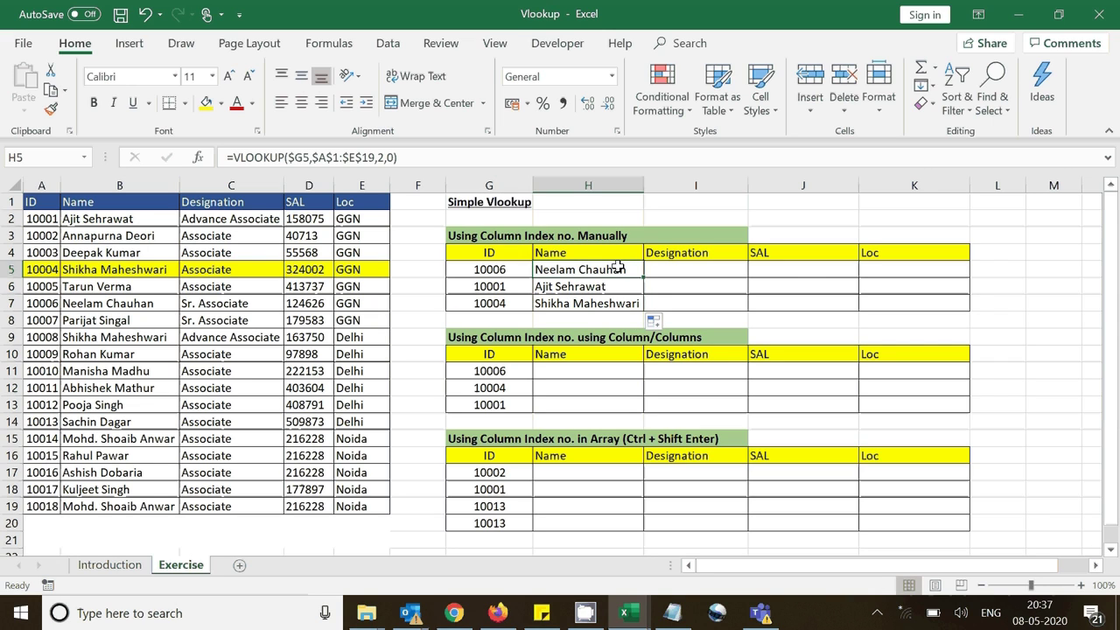
double_click(618, 268)
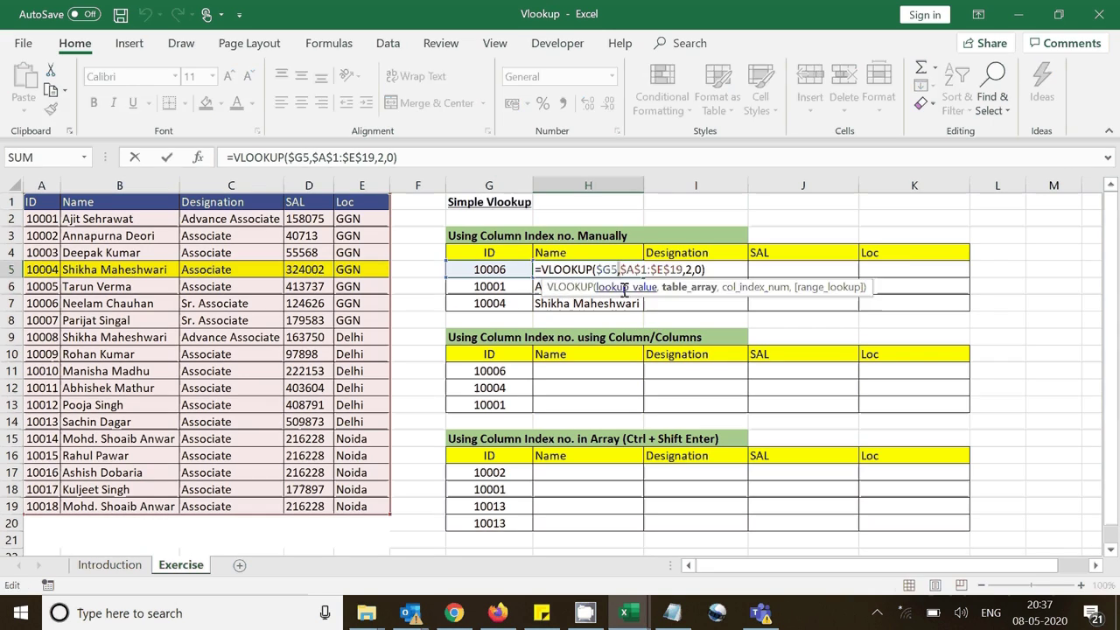
Step: Fill the Name lookup formulas in H5:H7 across to column K and check the copied formulas along row 5
key(Escape)
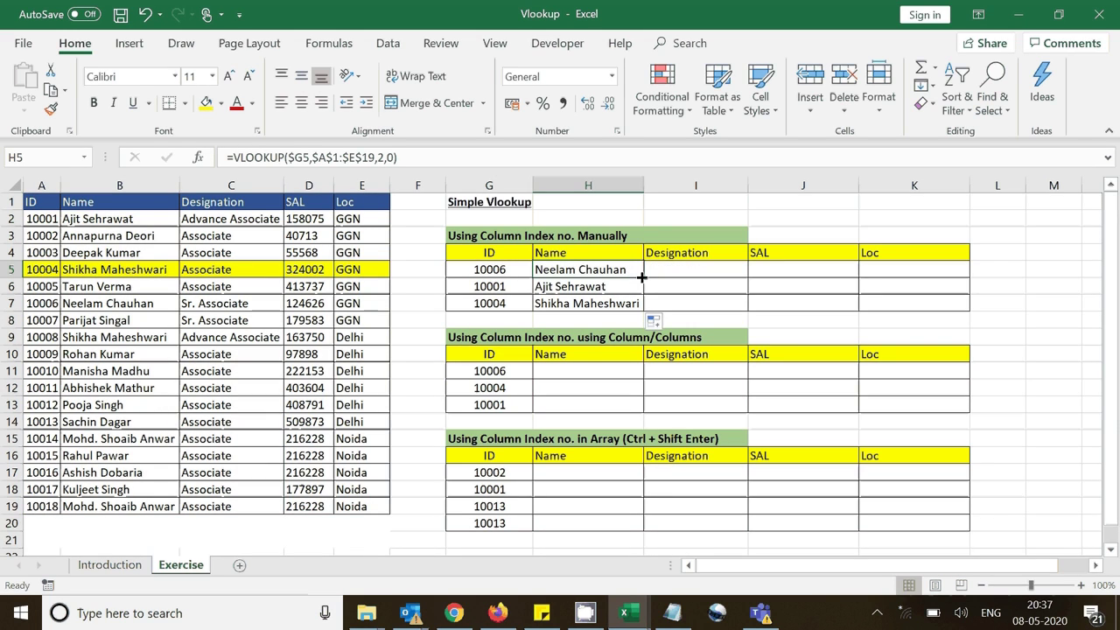
key(ctrl+shift+Down)
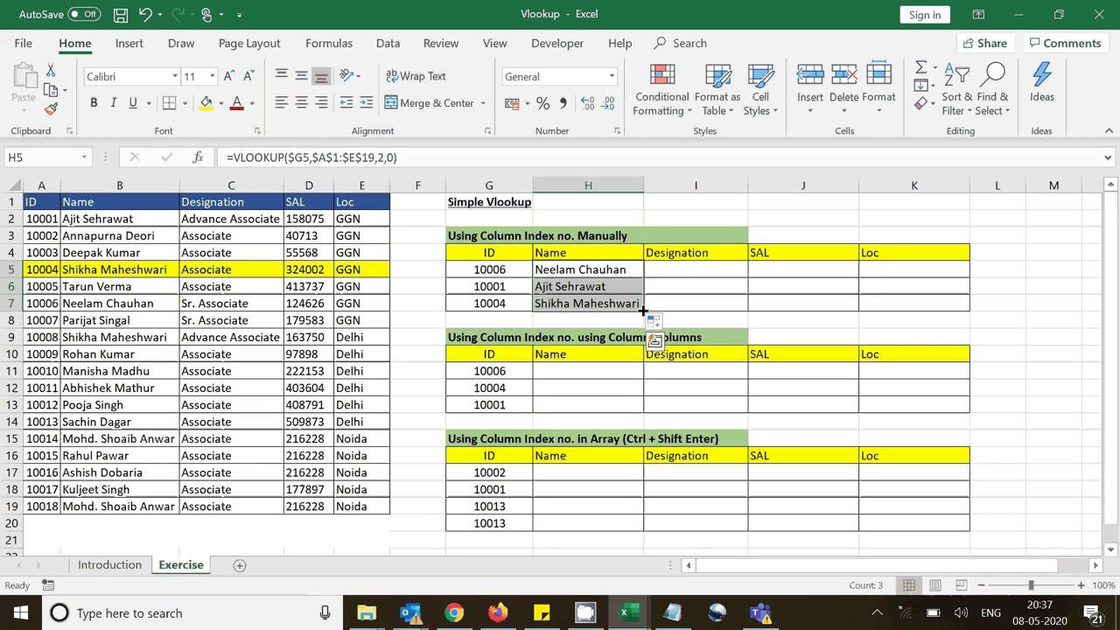
drag(644, 311, 958, 303)
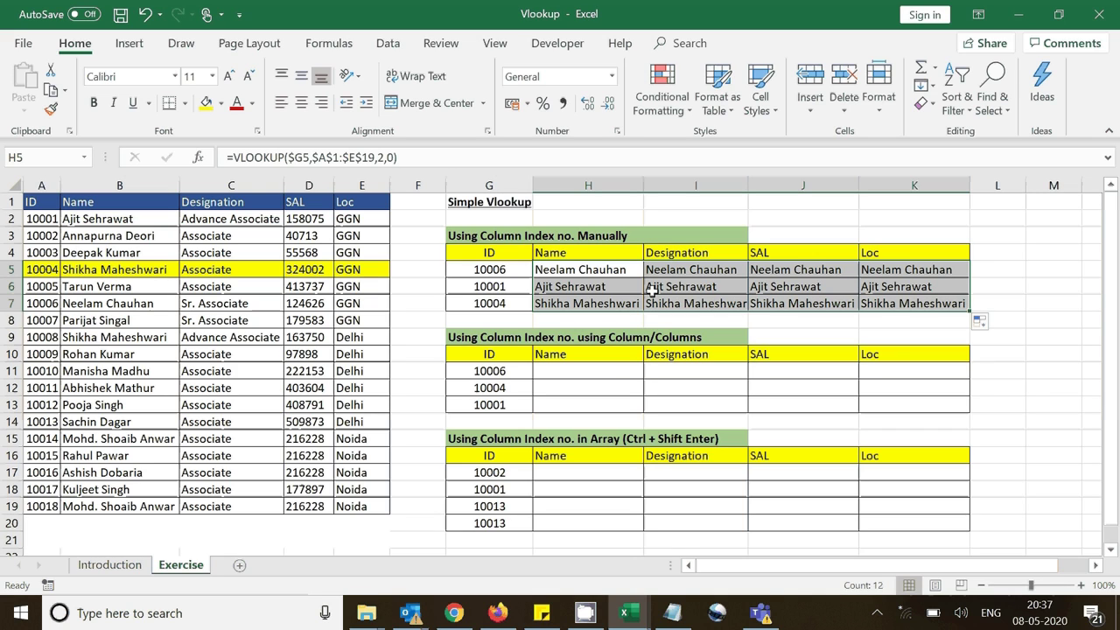
click(619, 271)
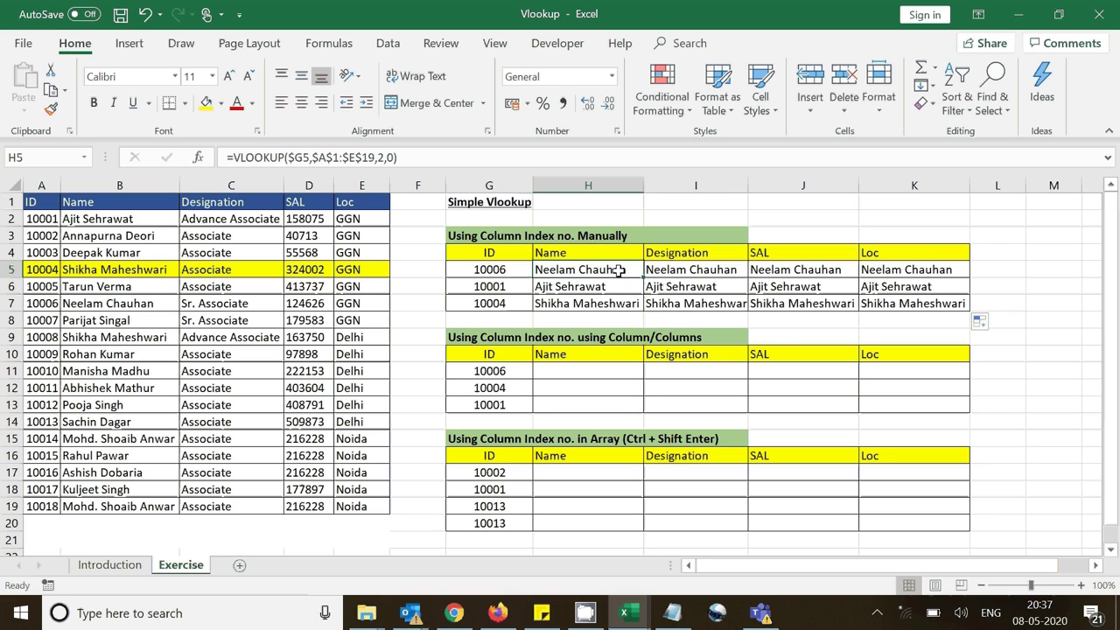
key(Right)
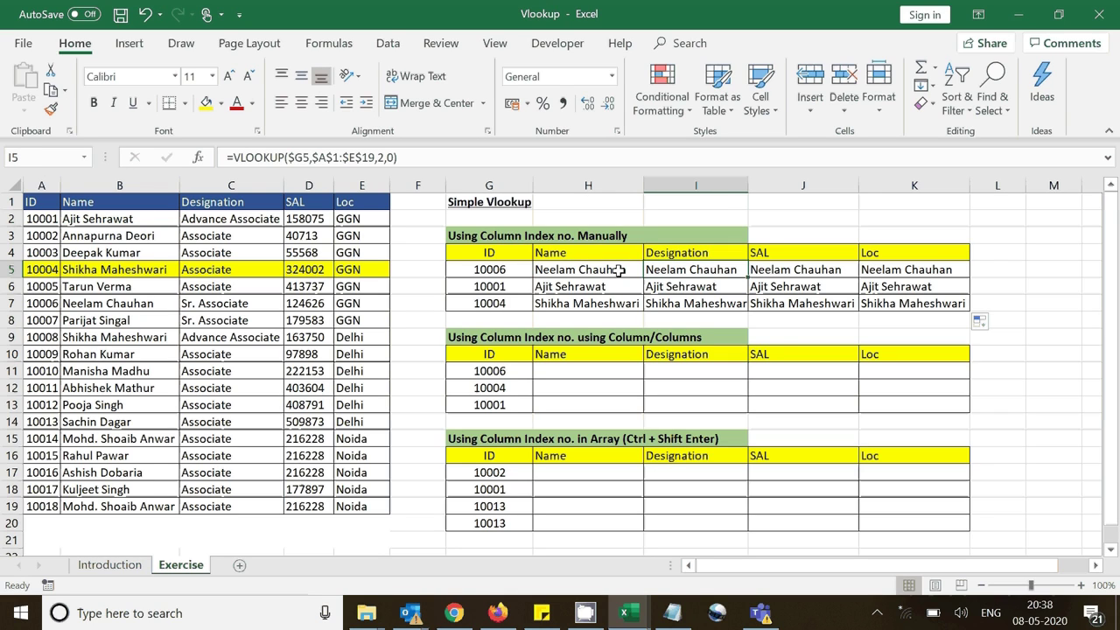
key(Right)
key(Right)
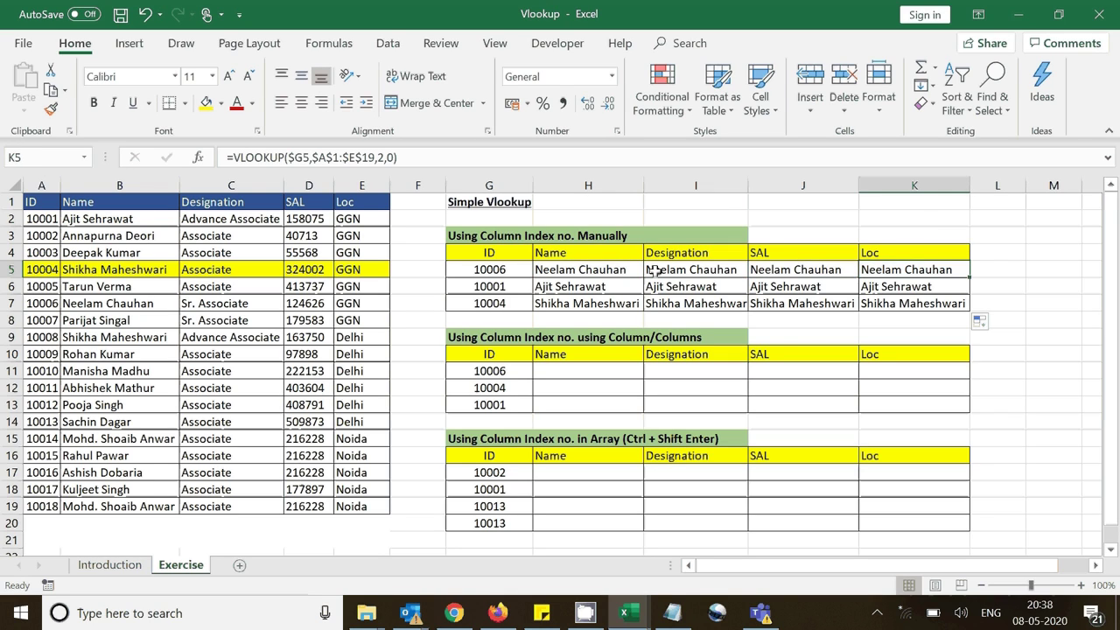
Step: Set the column index number of the Designation lookup formula in I5 to 3
click(654, 272)
click(385, 157)
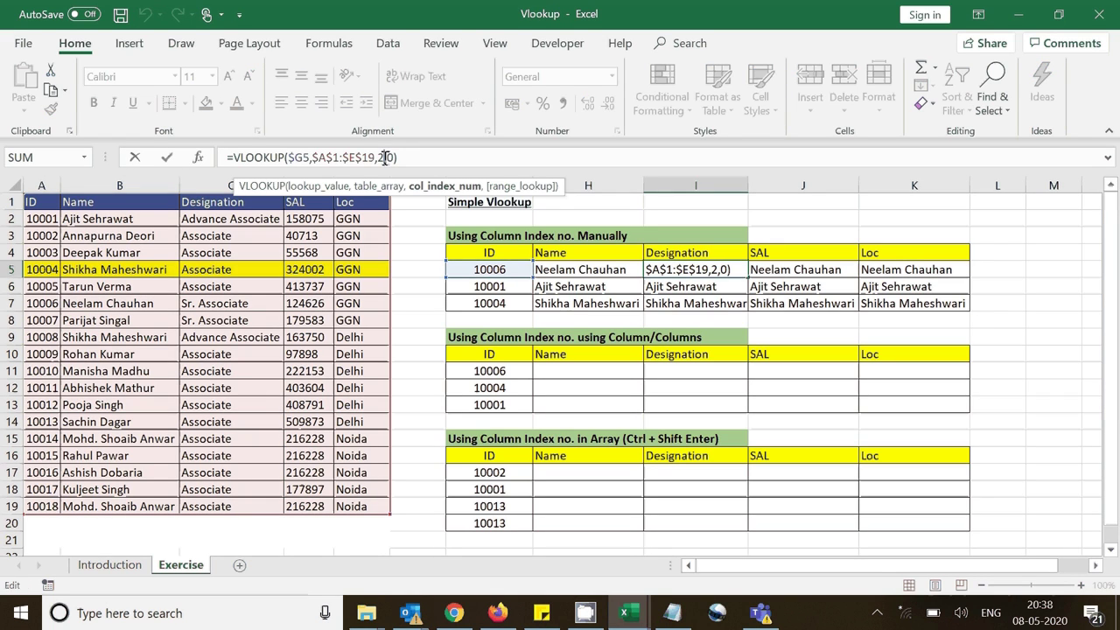
key(BackSpace)
text(3)
key(Tab)
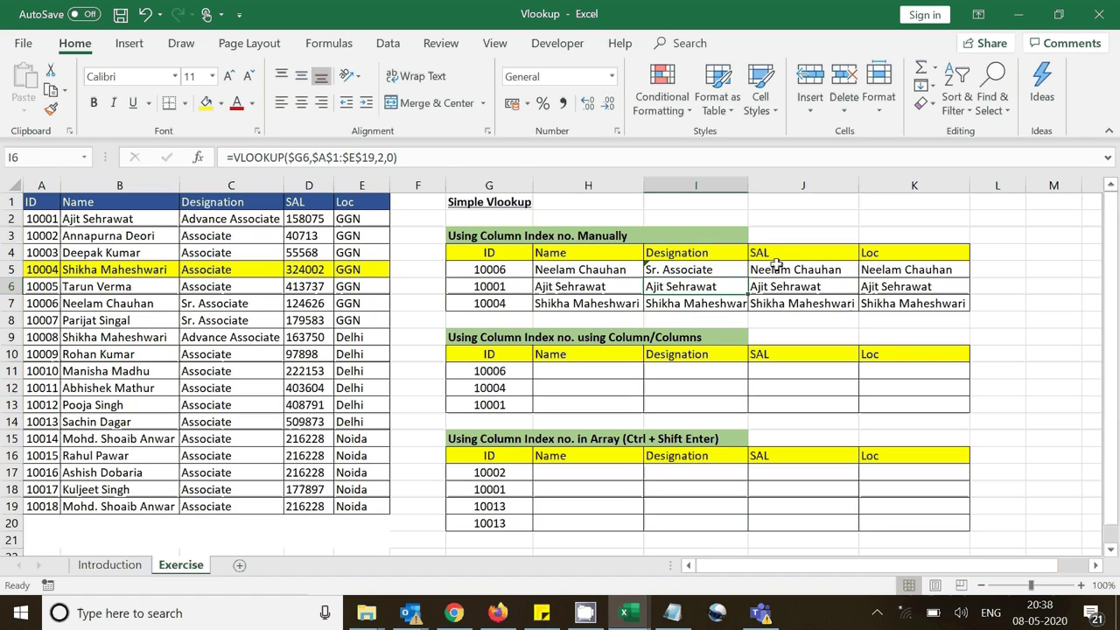
Step: Set the column index number of the SAL lookup formula in J5 to 4
click(385, 157)
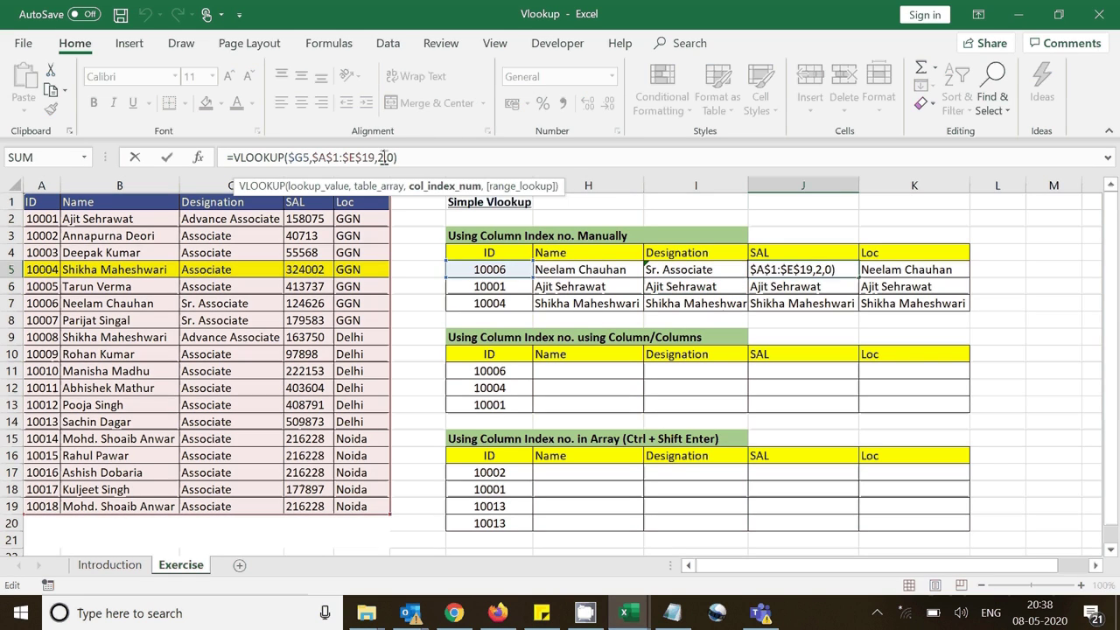
key(BackSpace)
text(4)
key(Return)
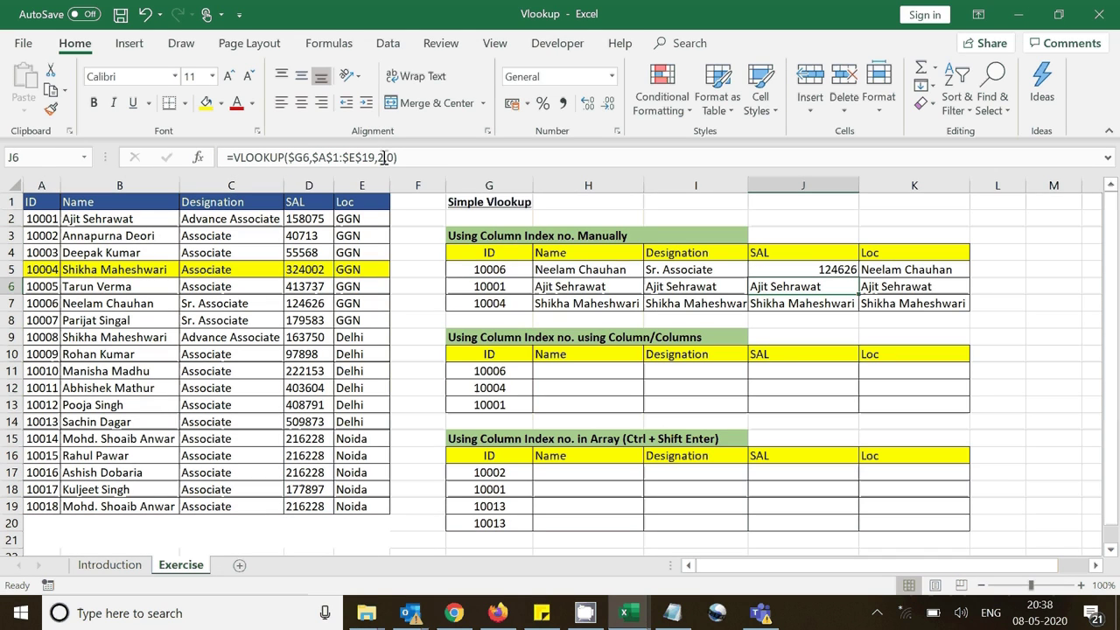
Step: Set the column index number of the Loc formula in K5 to 5 and fill the row 5 formulas down to row 7
click(902, 274)
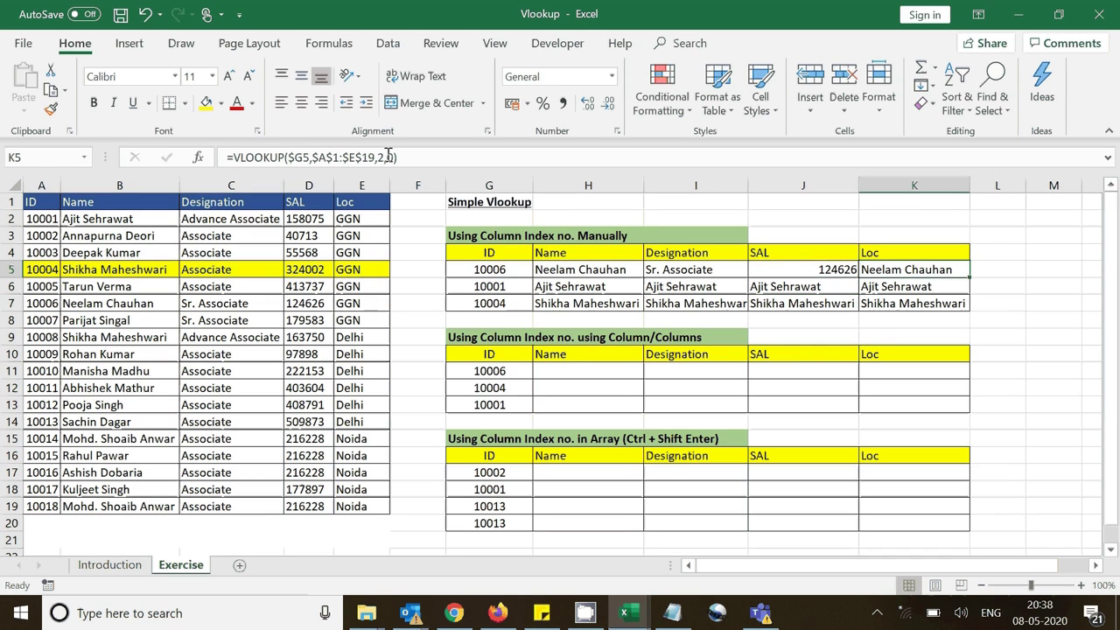
click(385, 158)
key(BackSpace)
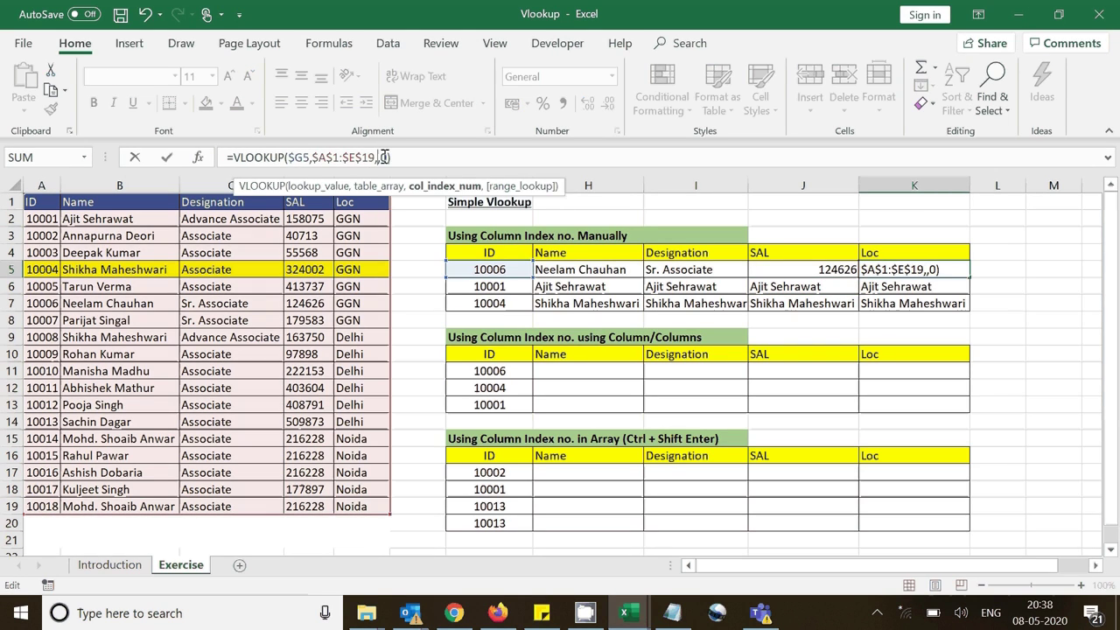
text(5)
key(Return)
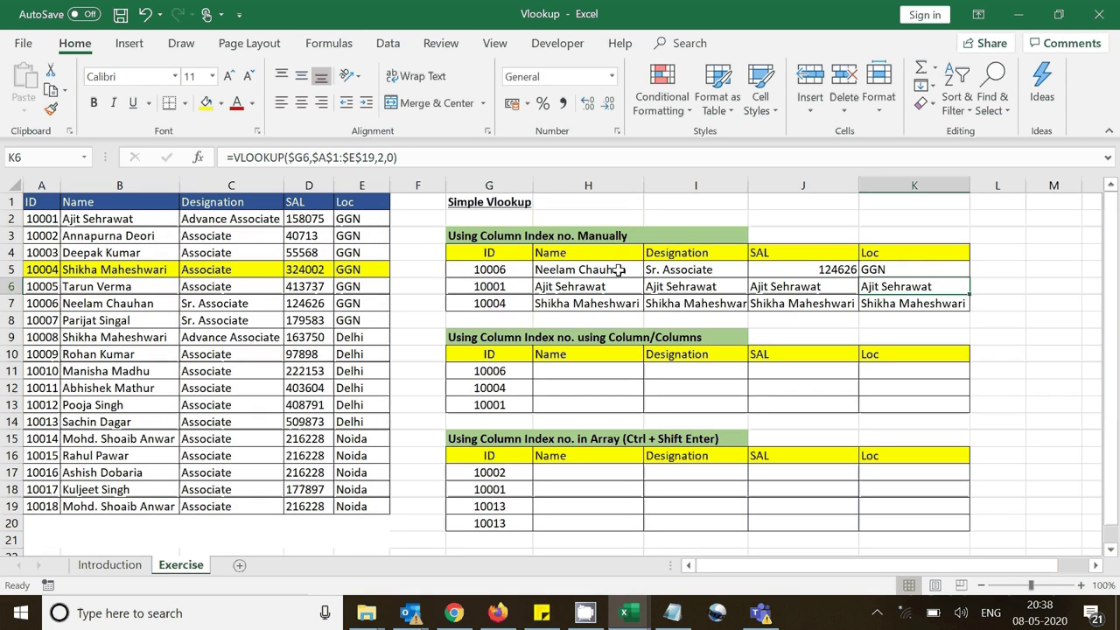
drag(617, 270, 965, 310)
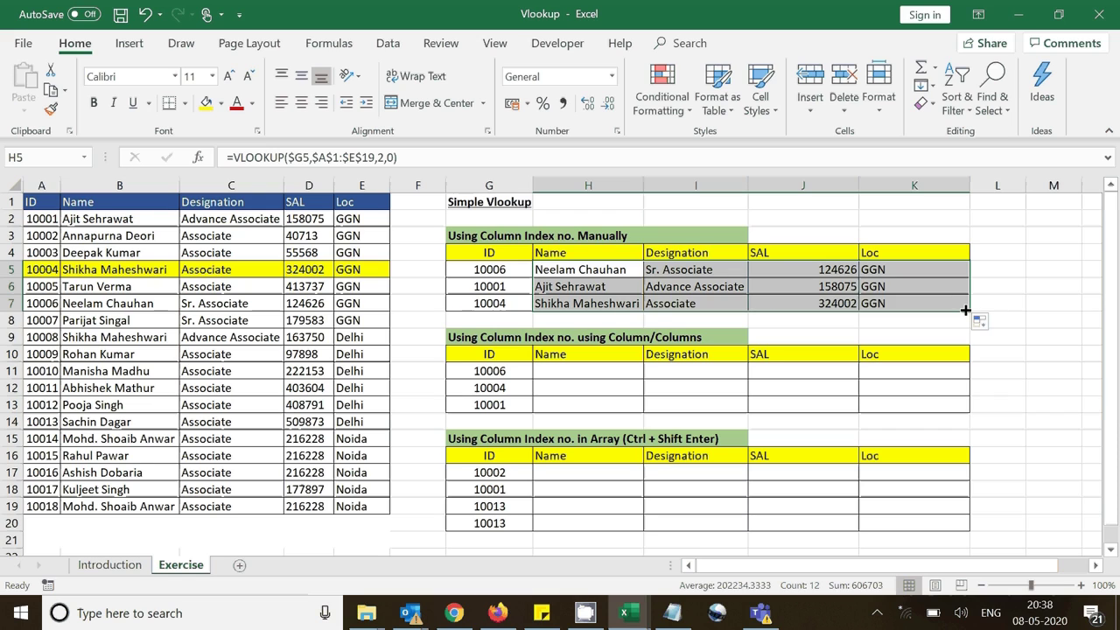
Step: Compare the row 7 lookup results with the yellow-highlighted source record, and review the column index numbers of the row 5 formulas
click(496, 306)
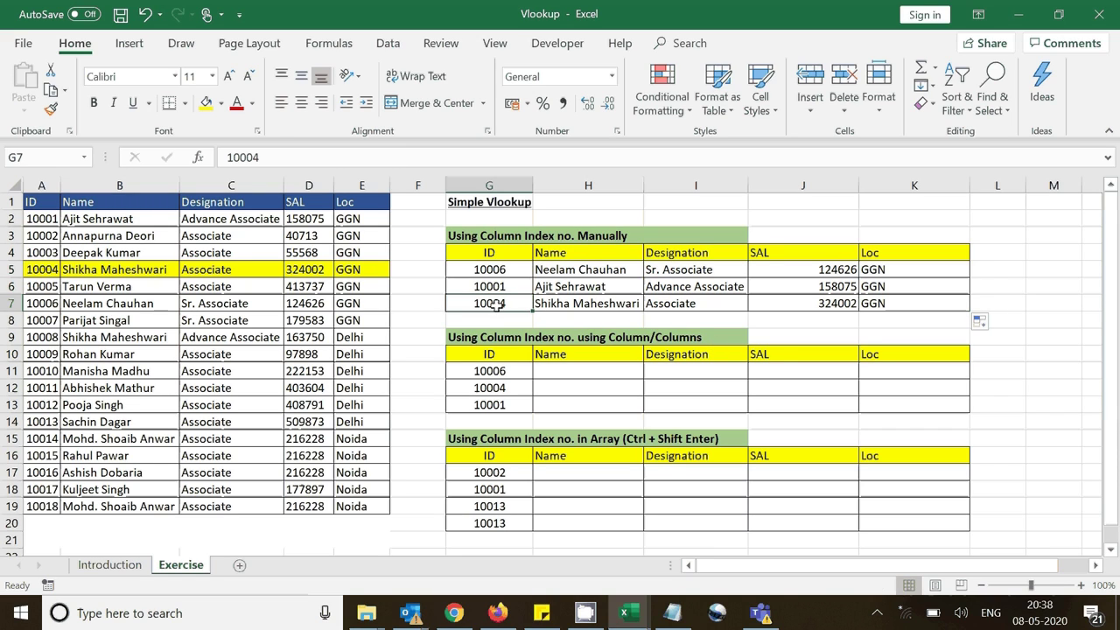
drag(496, 305, 928, 306)
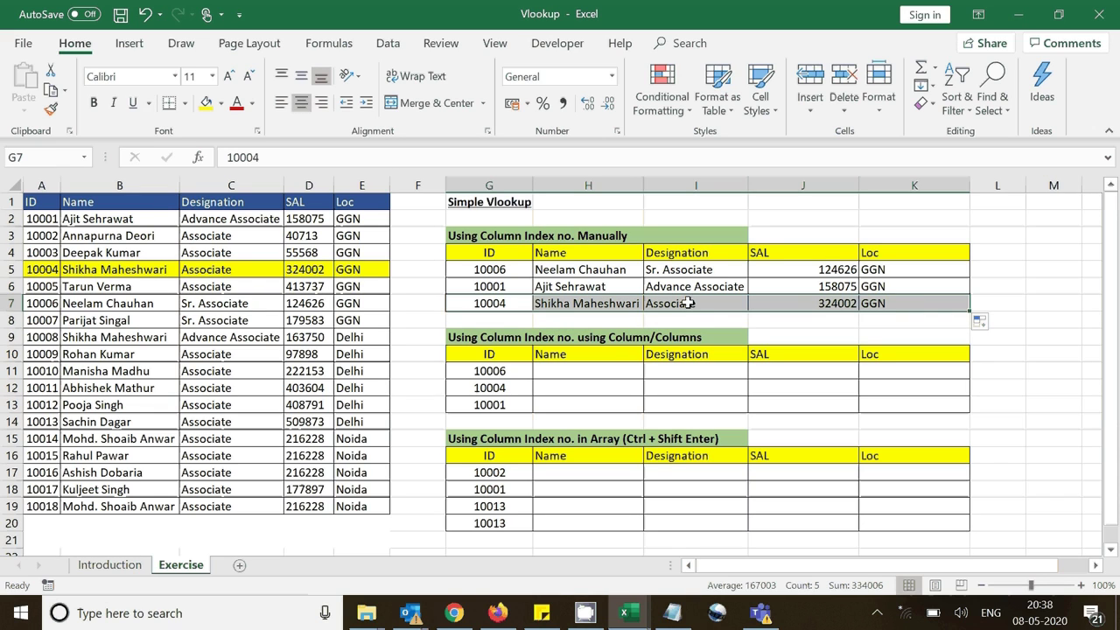
drag(32, 269, 359, 271)
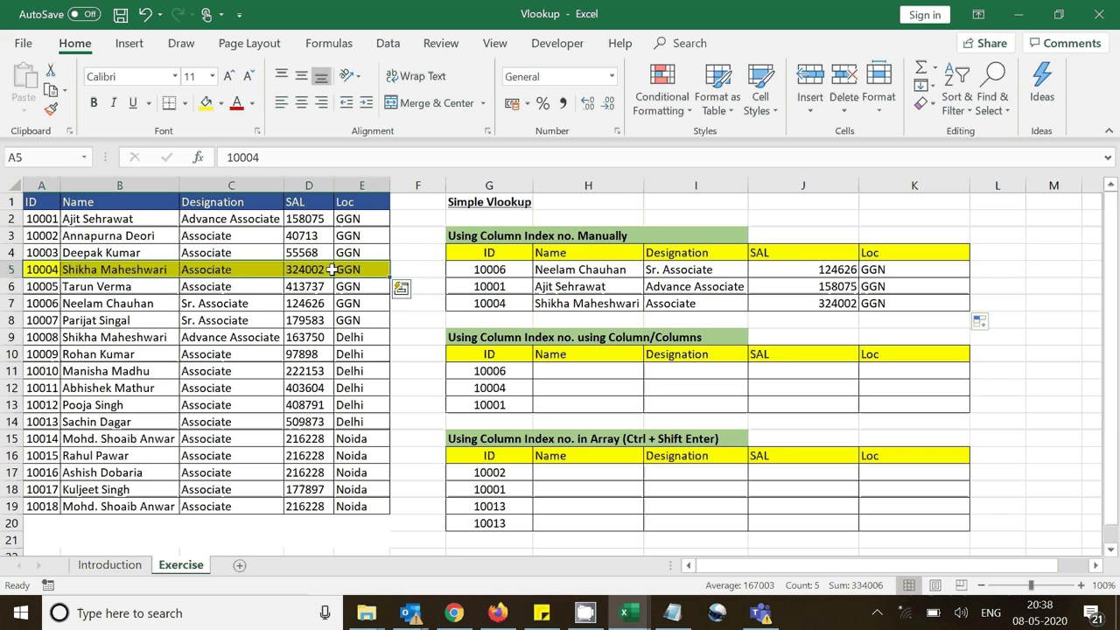
click(332, 270)
click(804, 307)
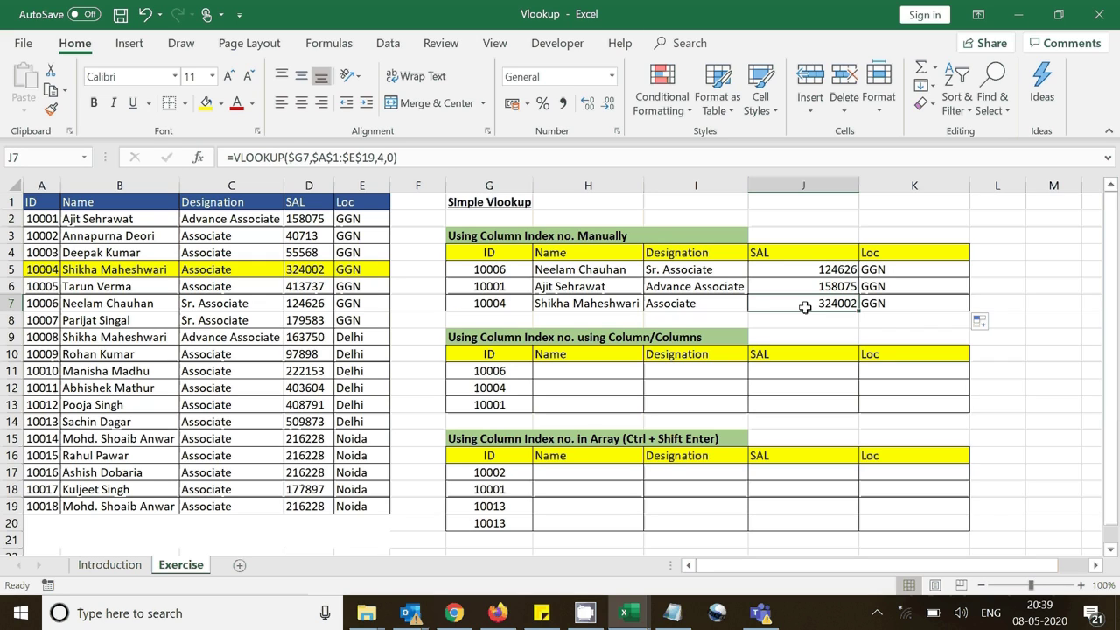
drag(621, 270, 623, 305)
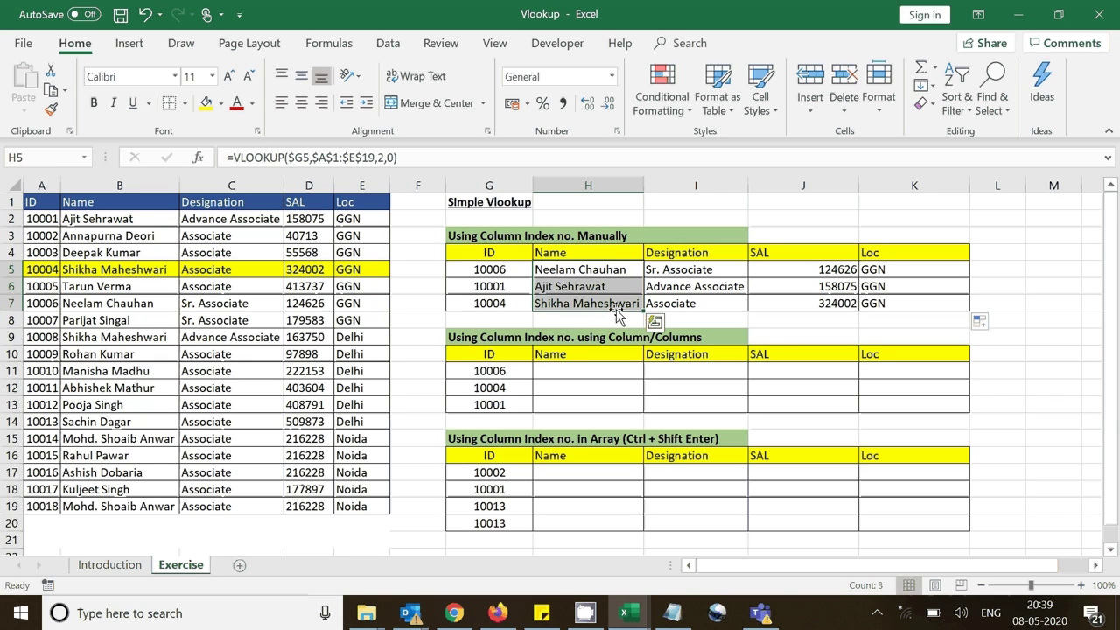
click(729, 270)
key(Right)
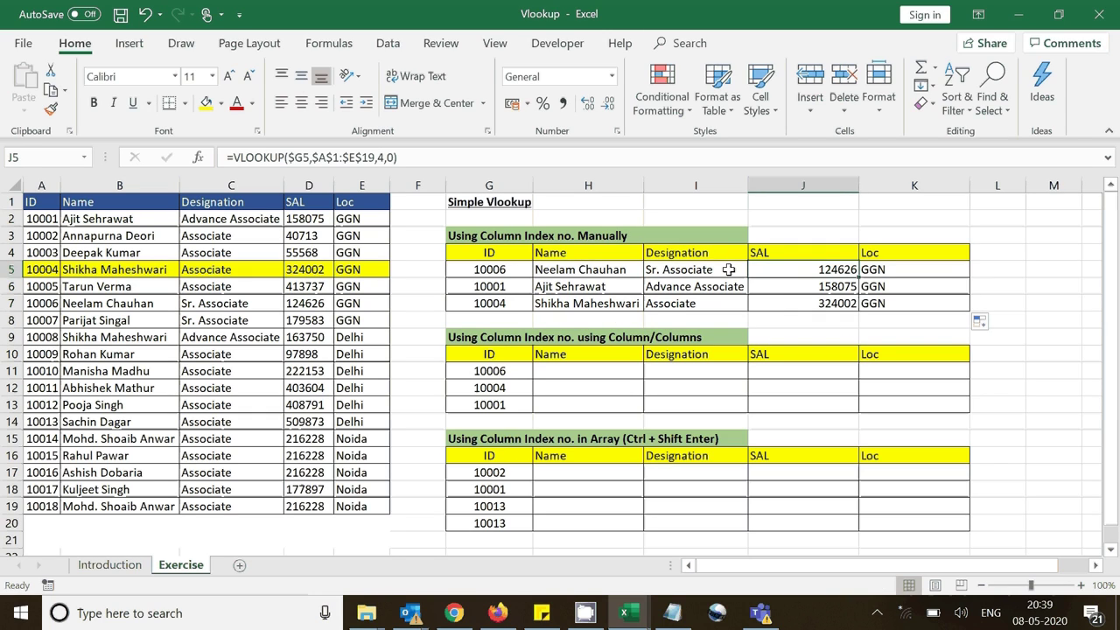
key(Right)
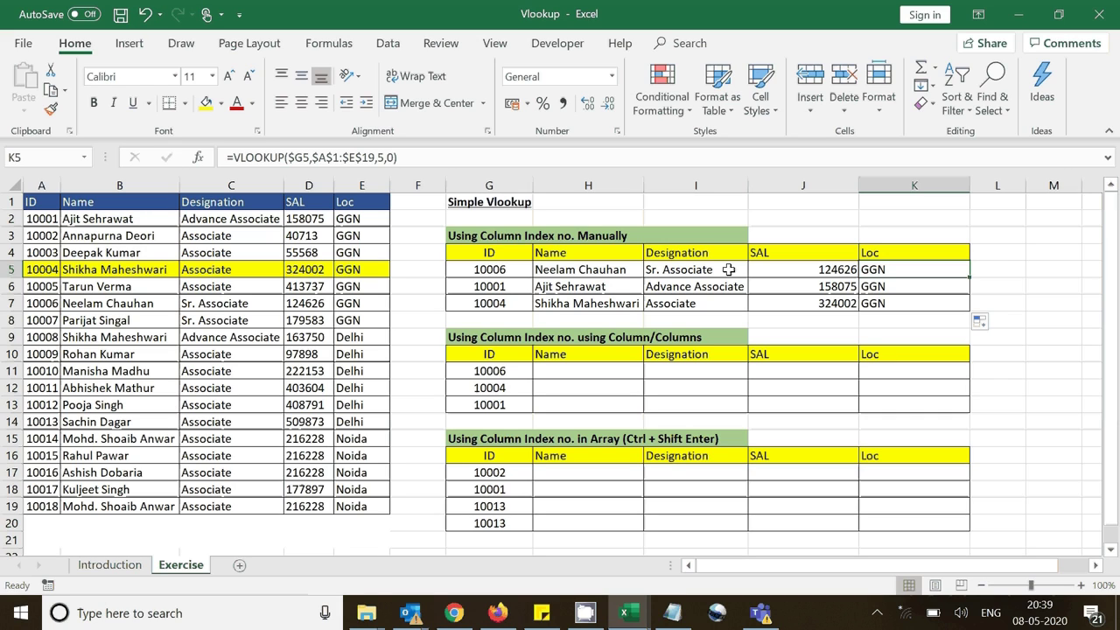
Step: Start a VLOOKUP formula in H11 with lookup value $G11 and table array $A$1:$E$19
click(590, 370)
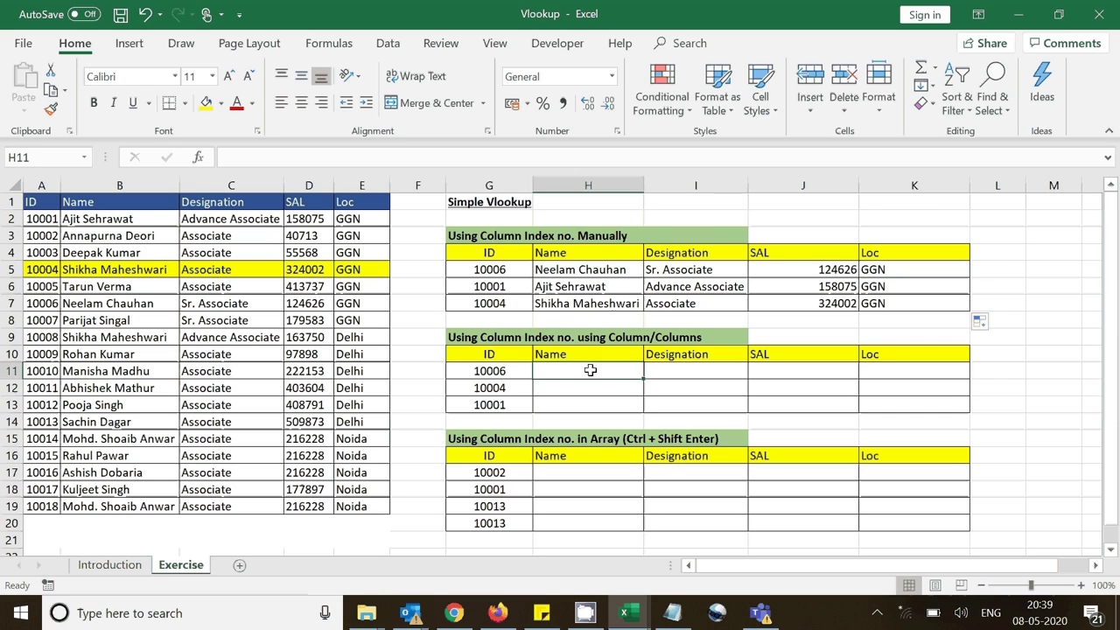
text(=vlo)
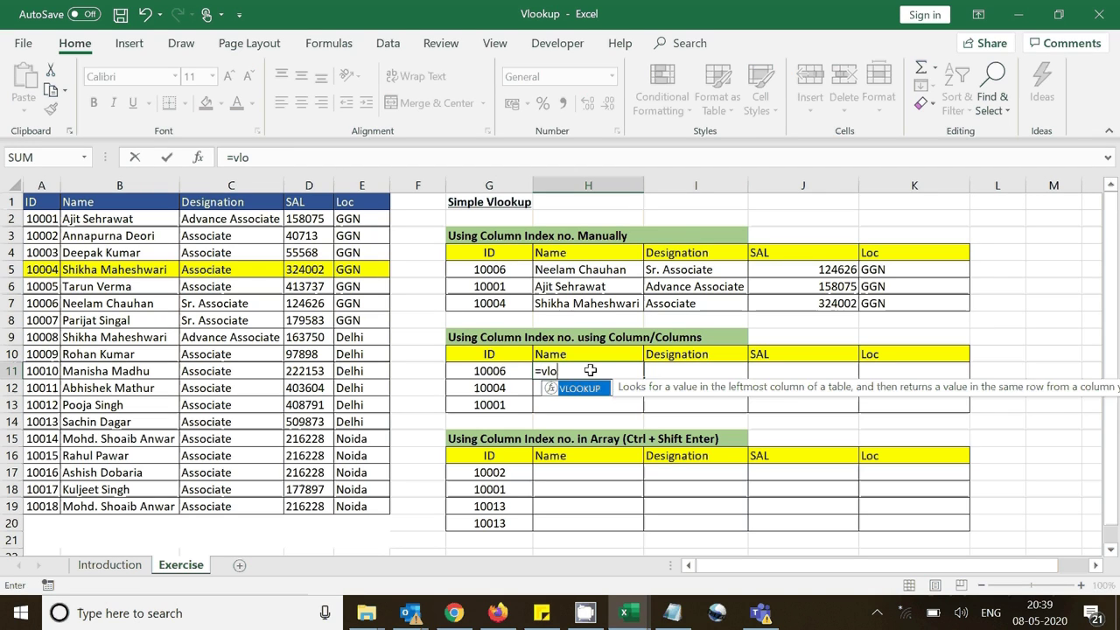
key(Tab)
click(505, 371)
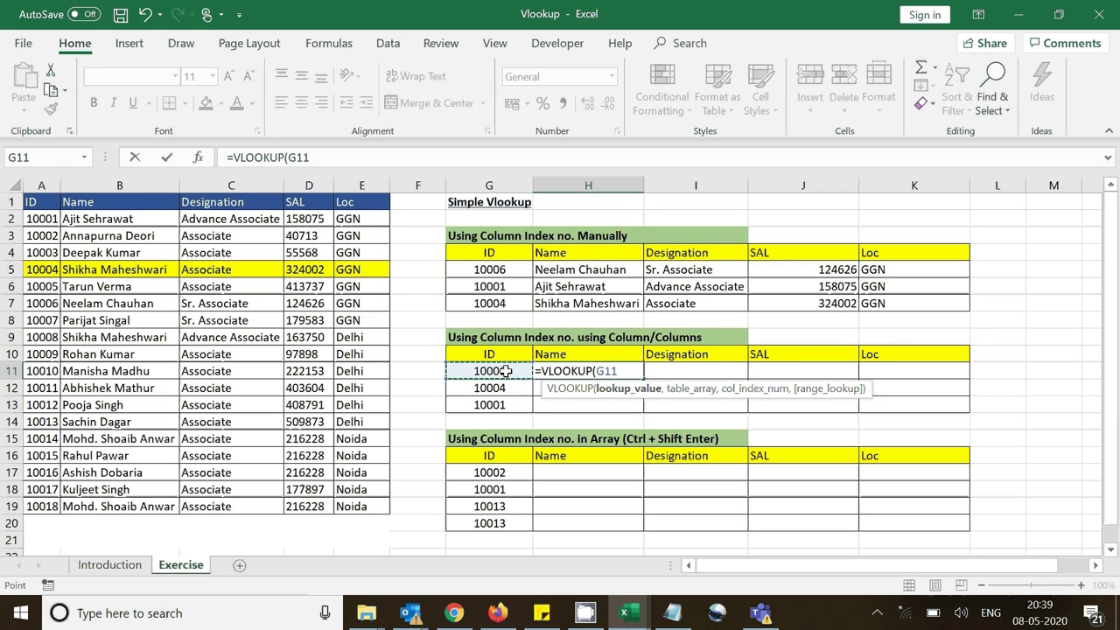
key(F4)
key(F4)
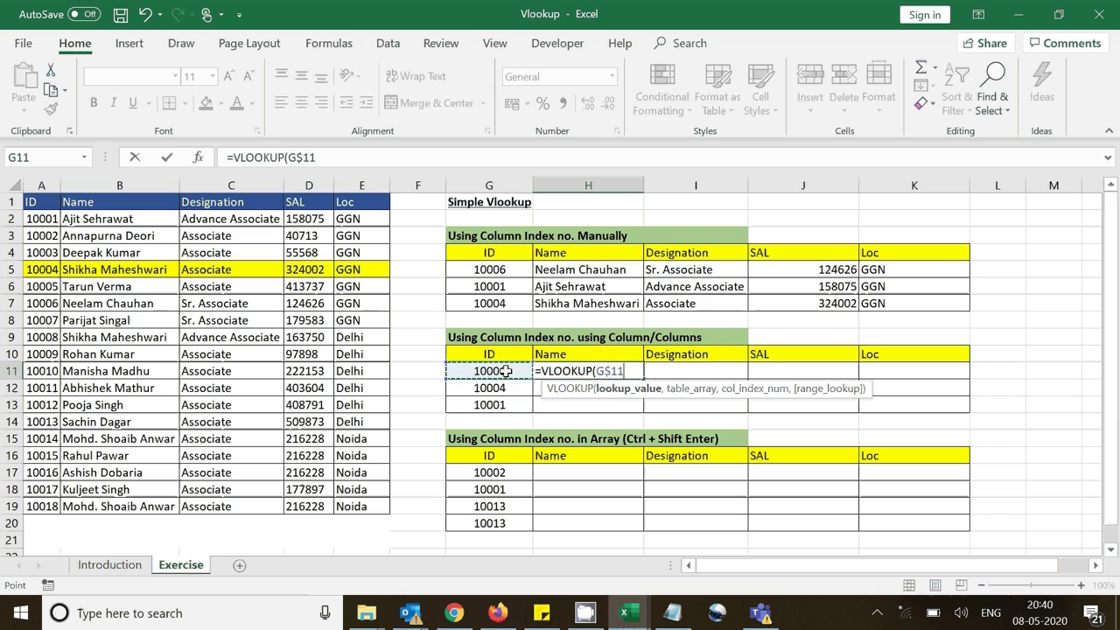
key(F4)
text(,)
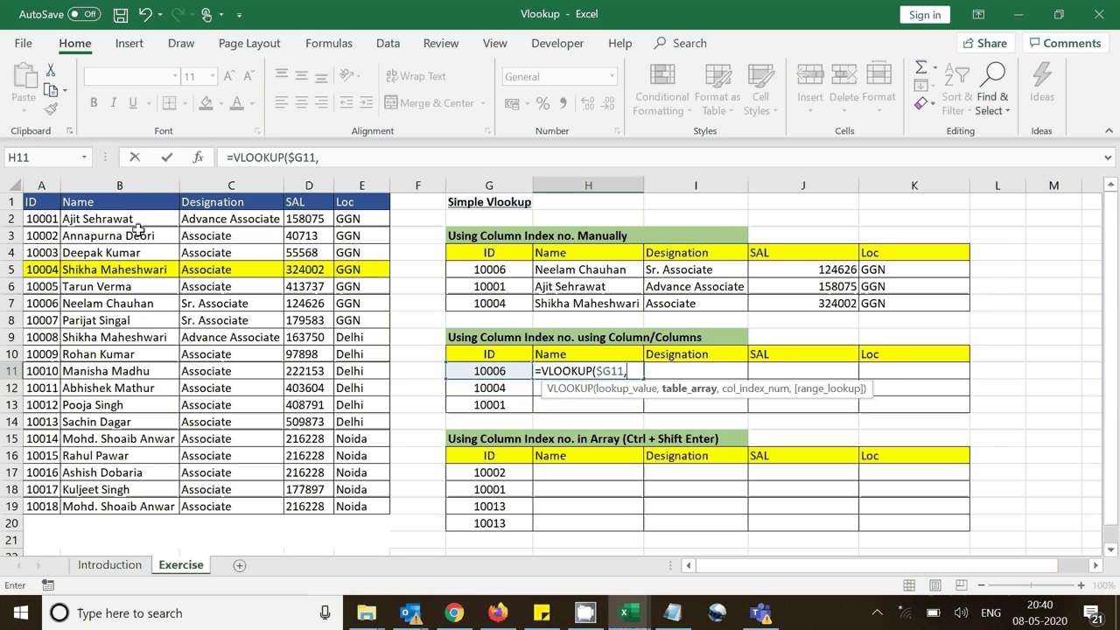
drag(52, 202, 346, 502)
key(F4)
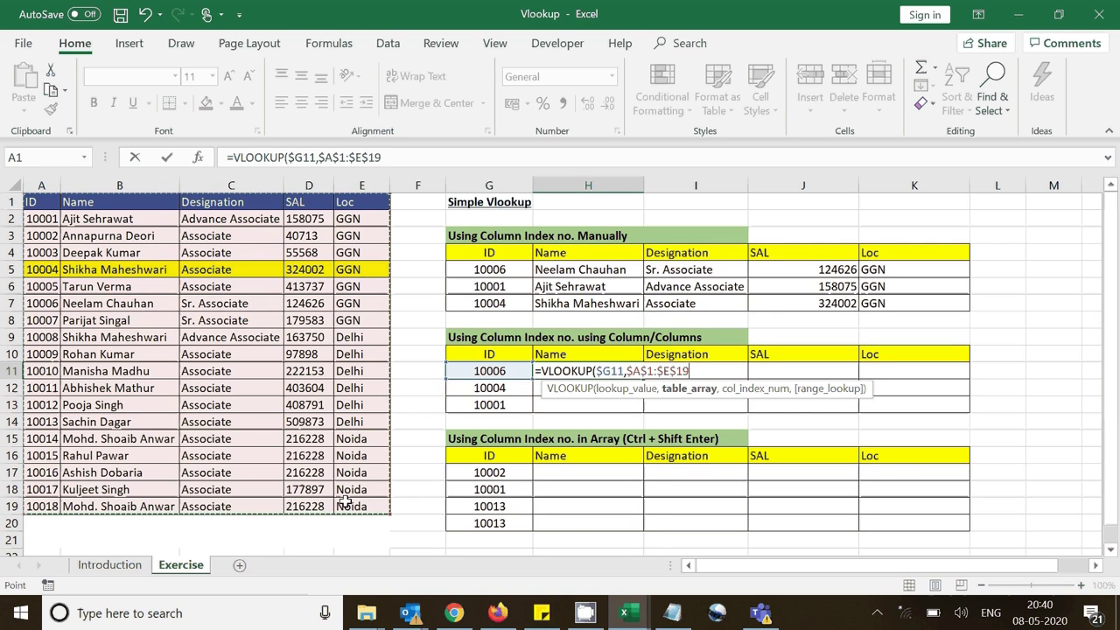
text(,)
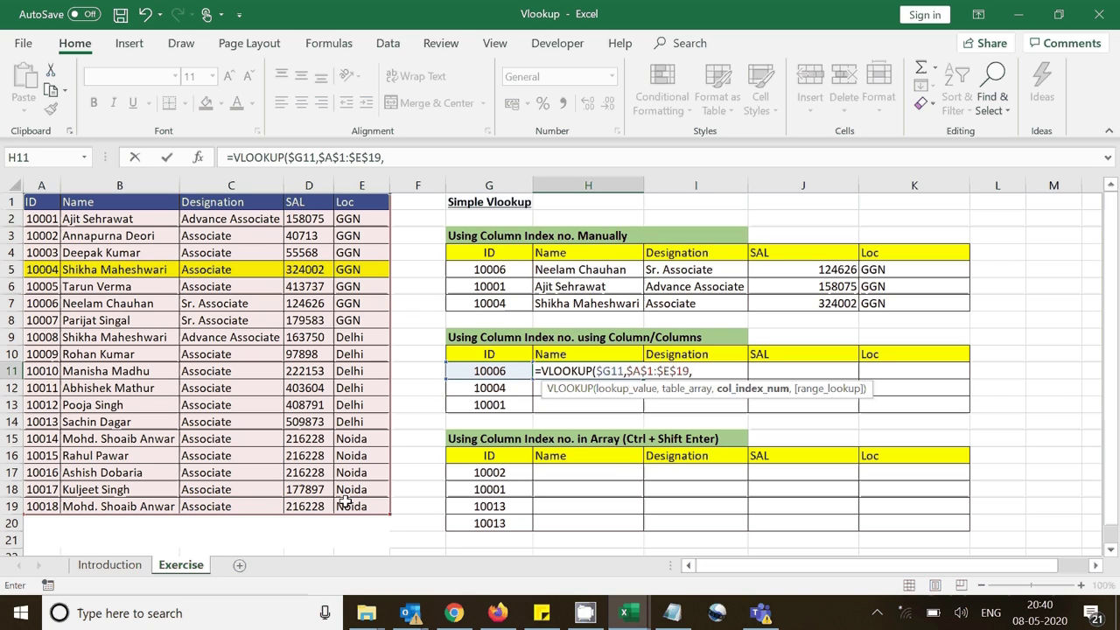
Step: Complete the H11 VLOOKUP formula with COLUMN(B1) as the column index number and 0 as the range lookup
text(col)
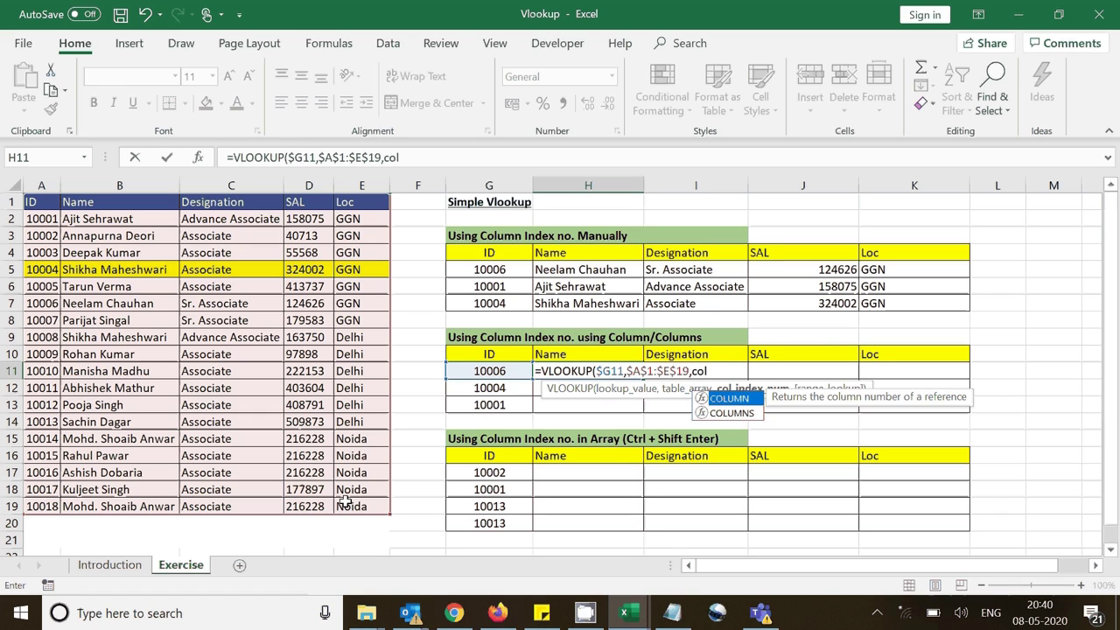
key(Tab)
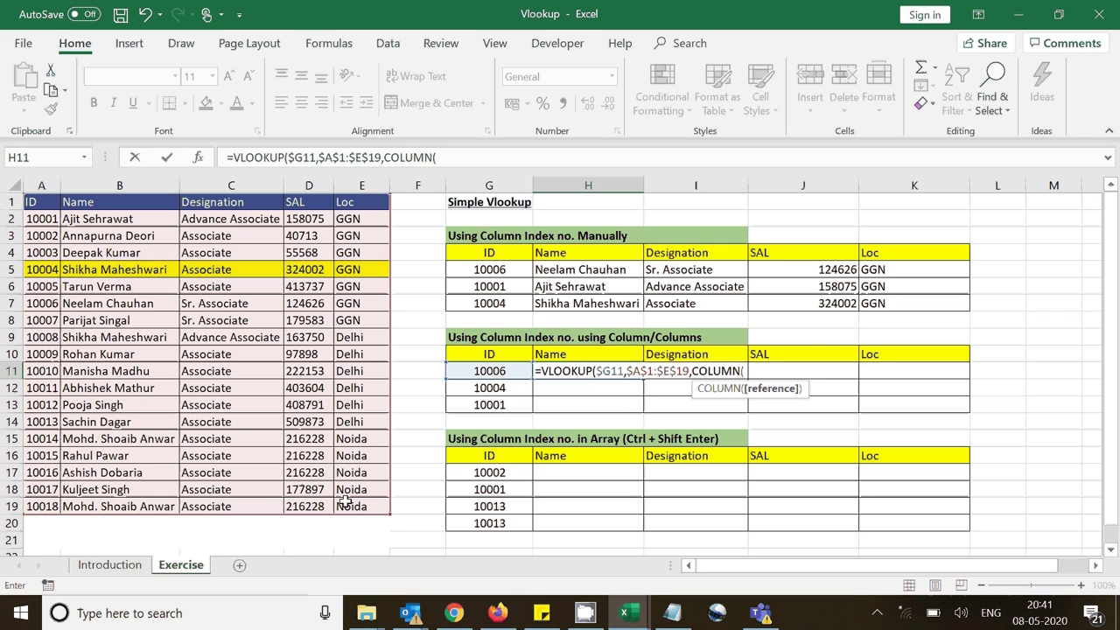
text(B1)
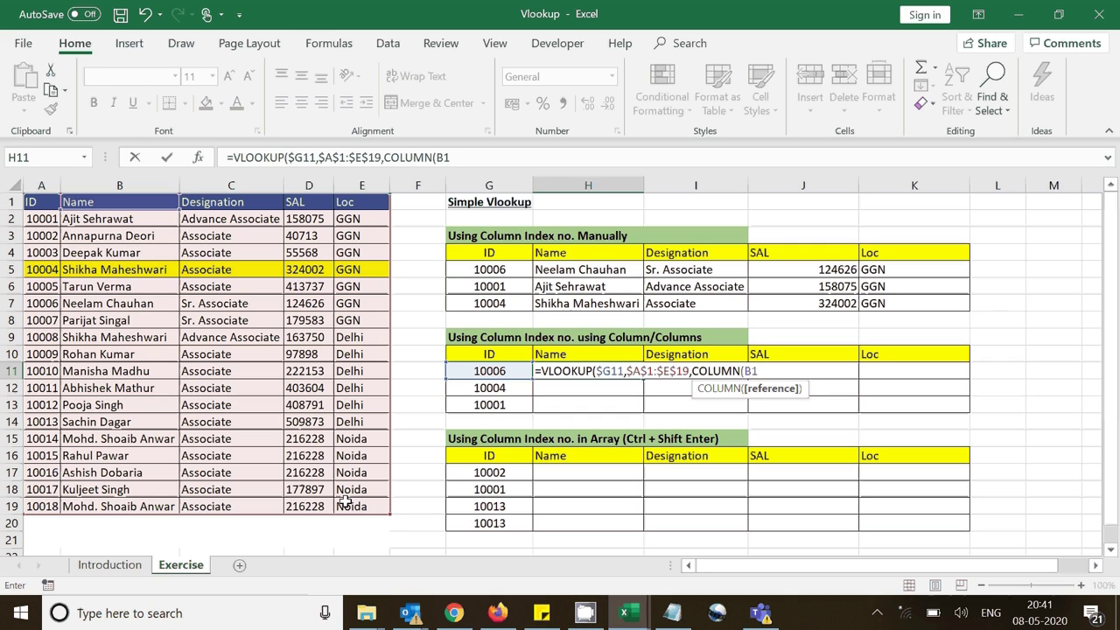
text())
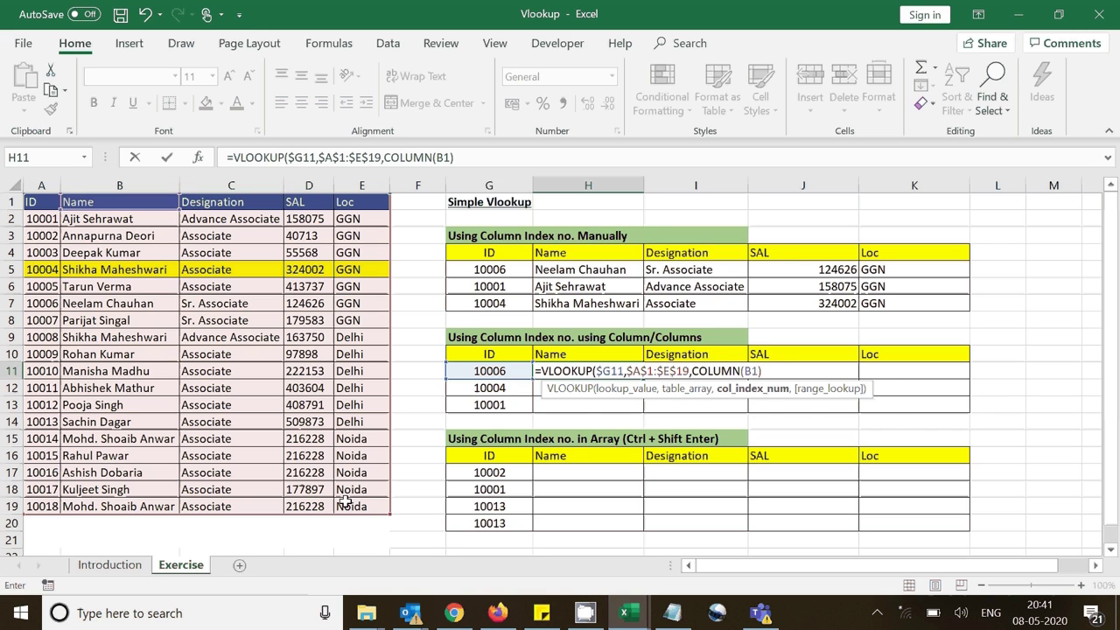
text(,0)
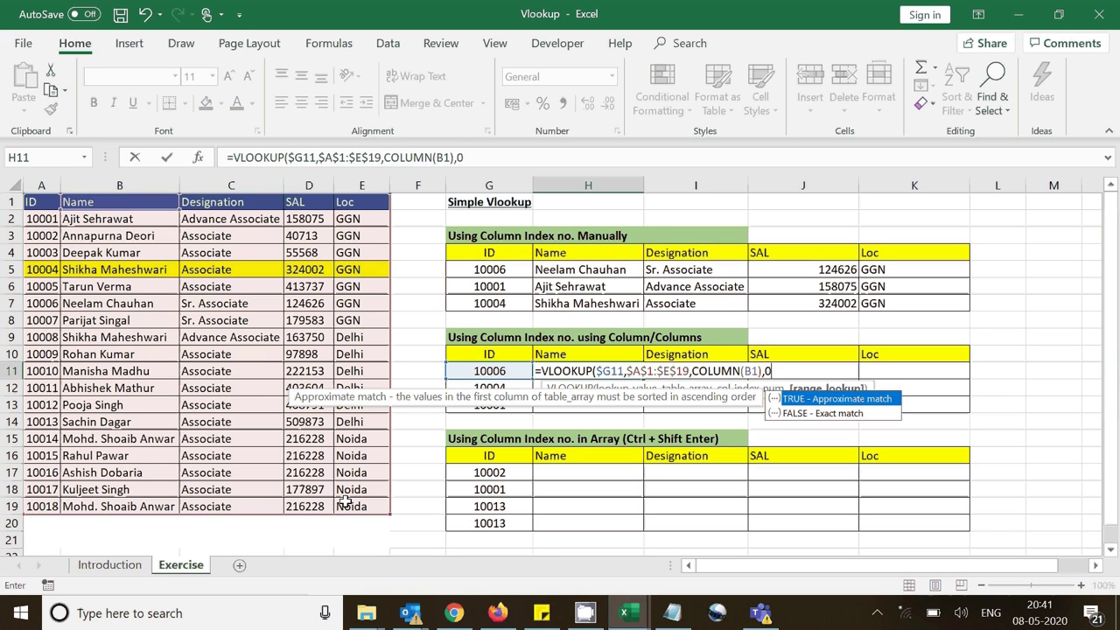
text())
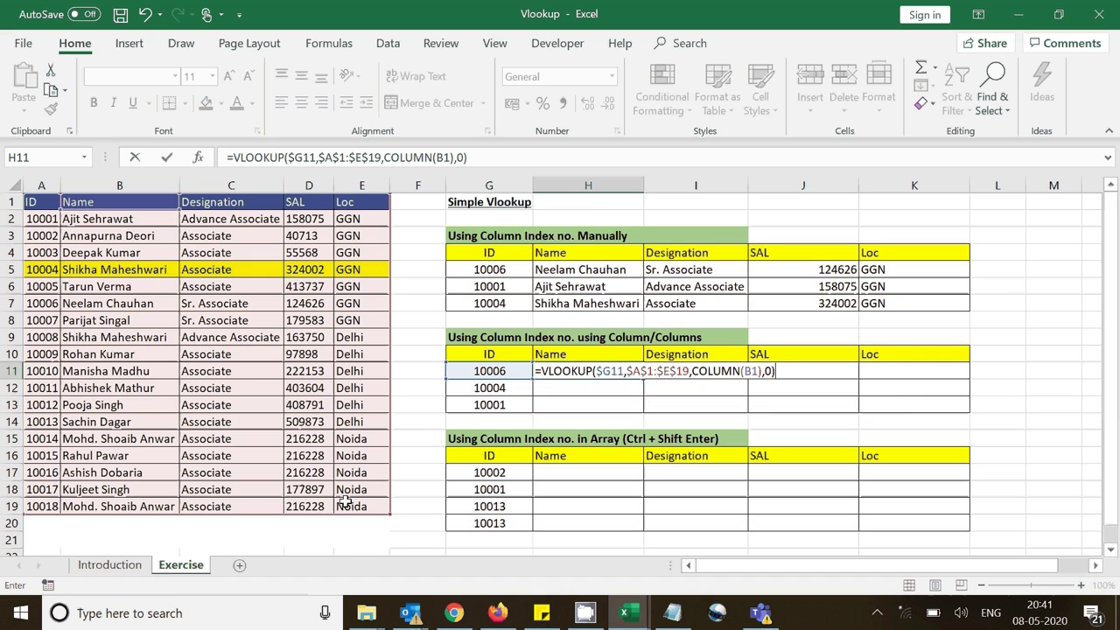
key(Return)
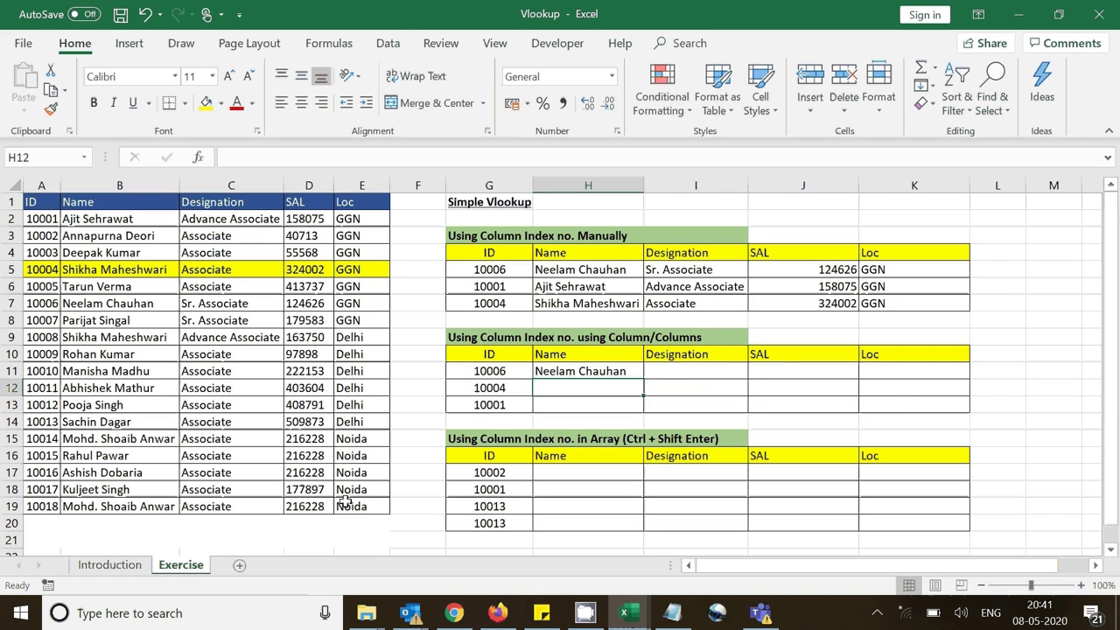
Step: Fill the H11 VLOOKUP formula down to row 13 and across to column K
click(619, 371)
drag(642, 379, 639, 410)
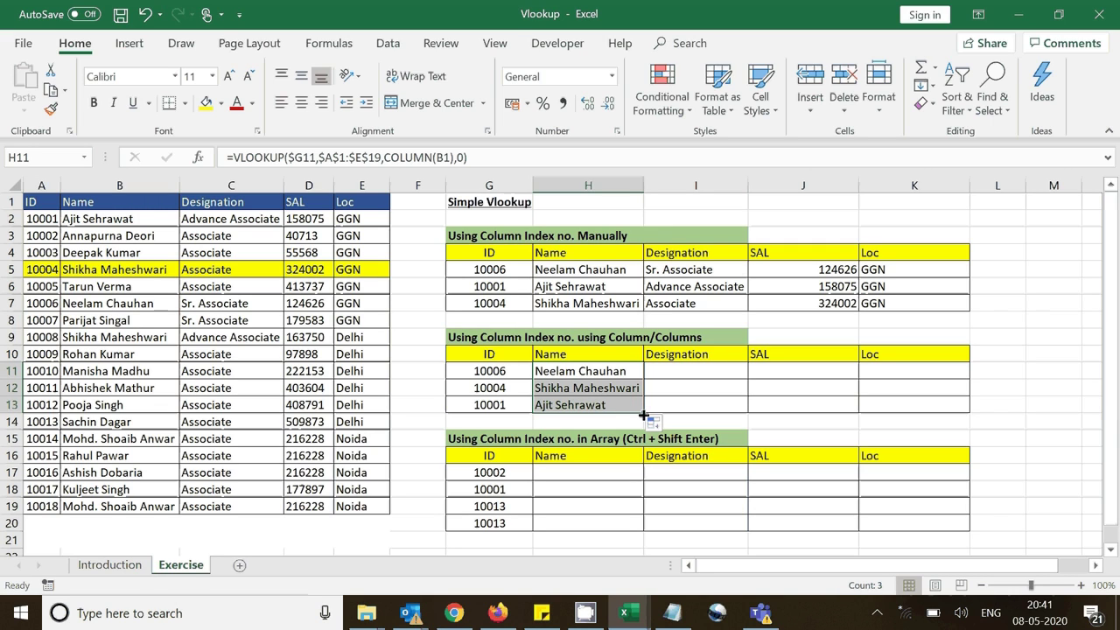
drag(644, 414, 933, 411)
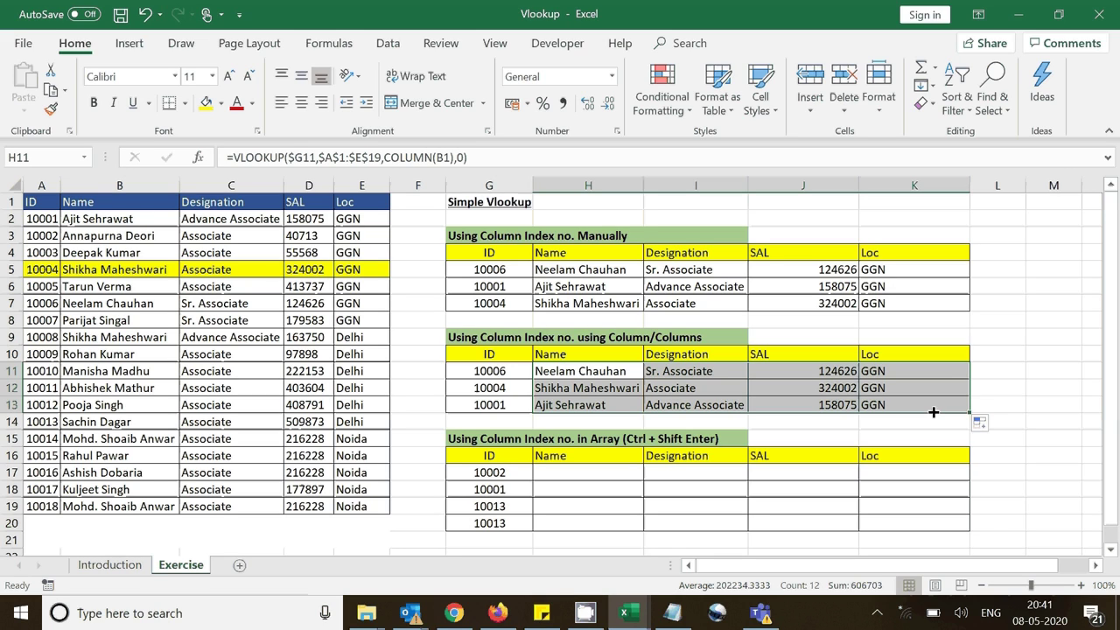
click(735, 389)
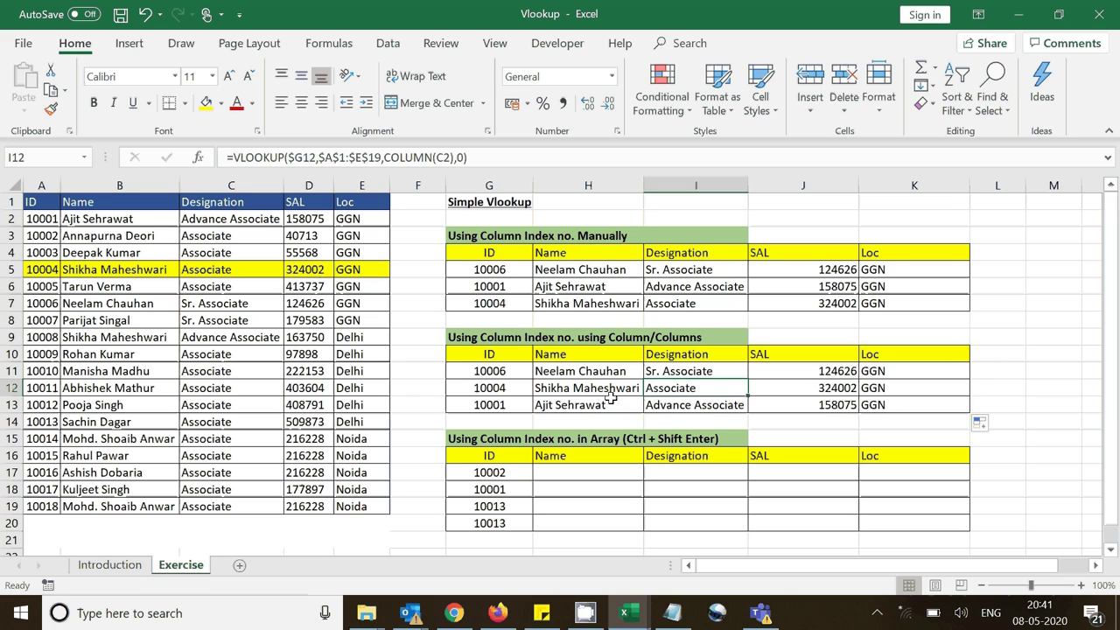
Step: Highlight the source record A7:E7, which matches the ID in row 11, with yellow fill
click(530, 370)
drag(530, 370, 887, 370)
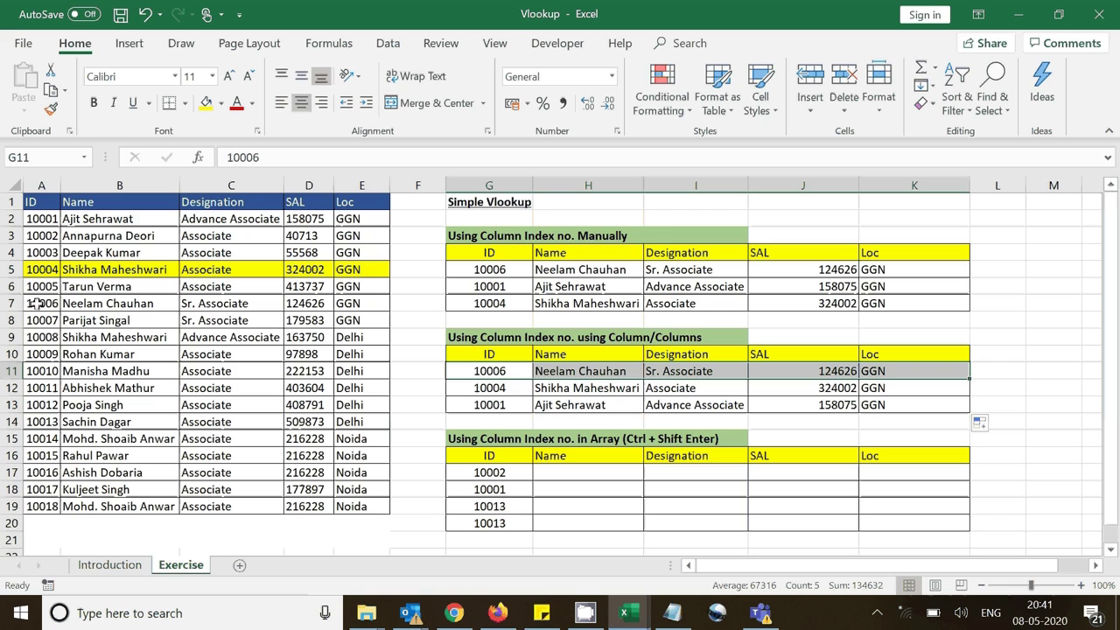
drag(32, 302, 364, 303)
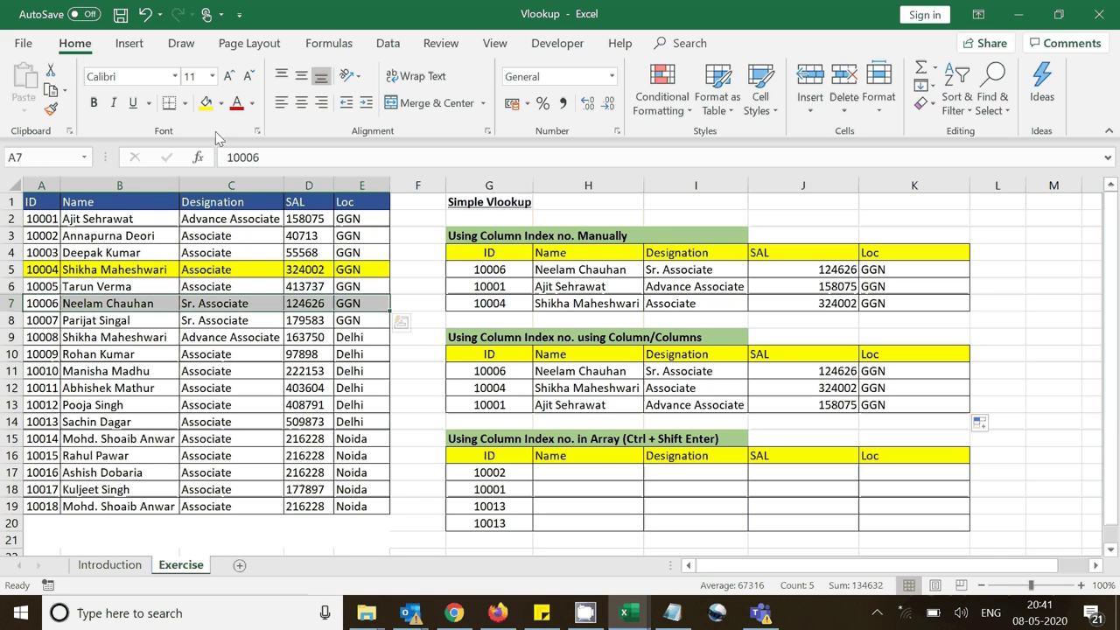
click(206, 103)
click(131, 353)
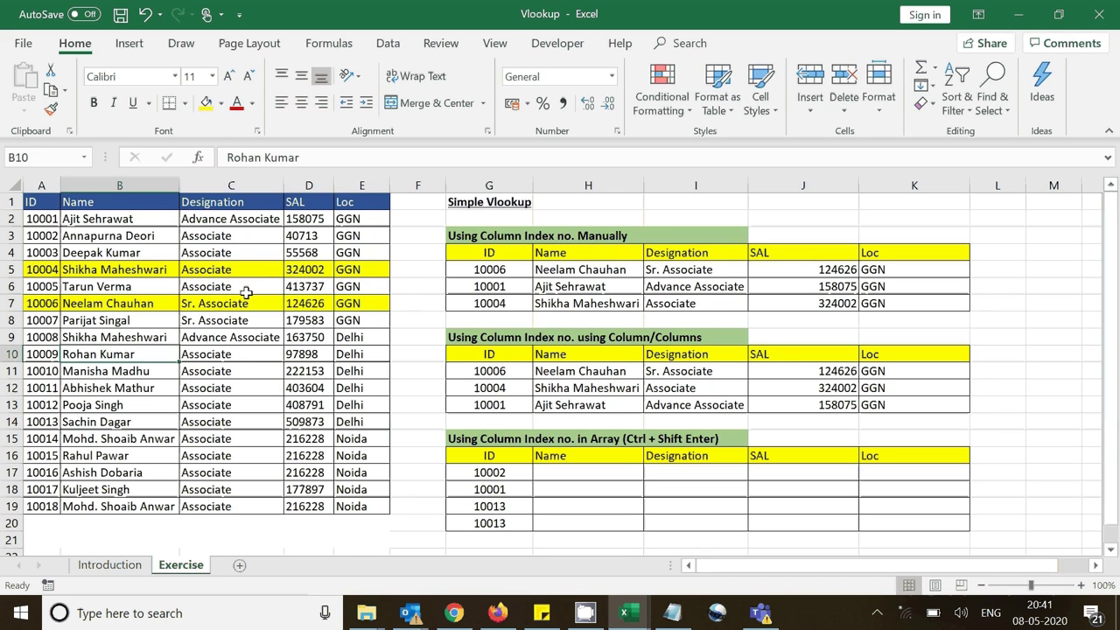
Step: Compare the designation, salary and location in row 11 with the highlighted source record in row 7
click(241, 301)
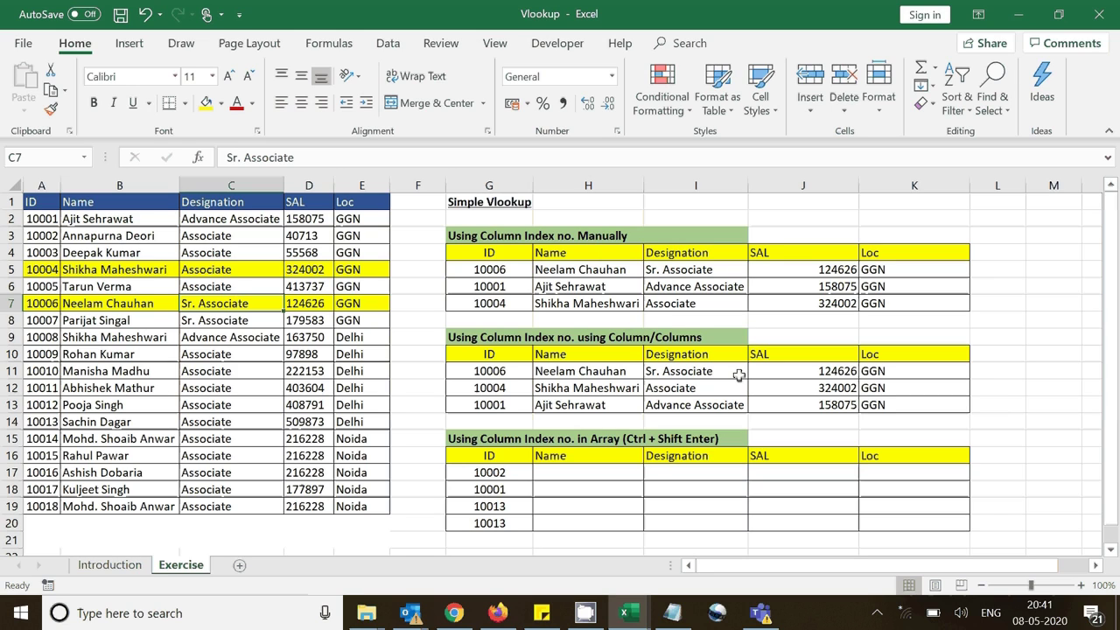
click(331, 307)
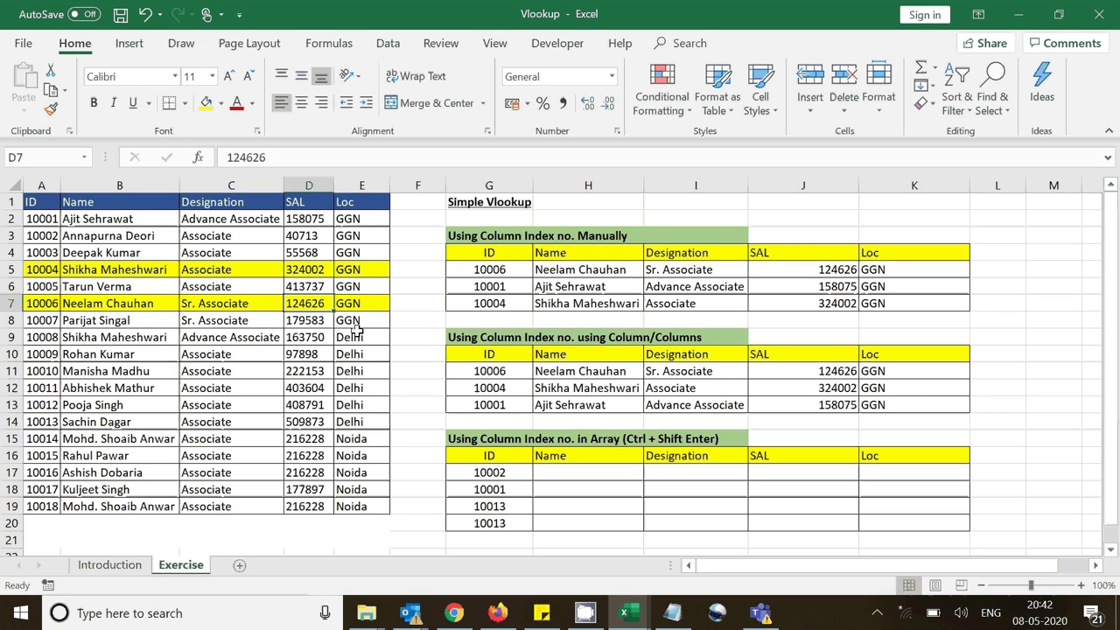
click(866, 372)
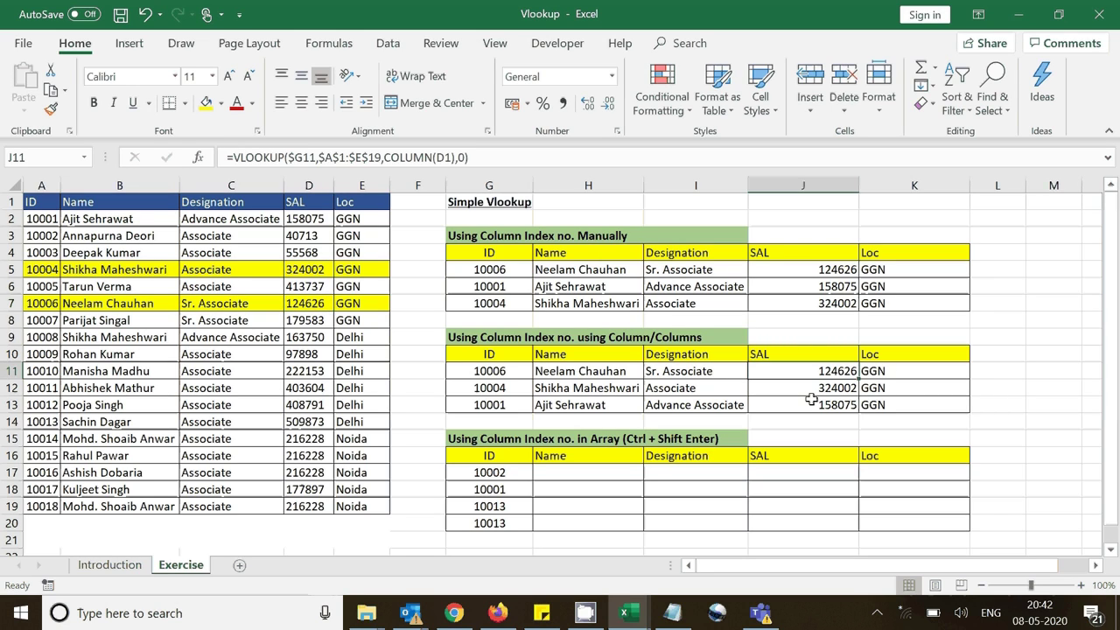
click(386, 303)
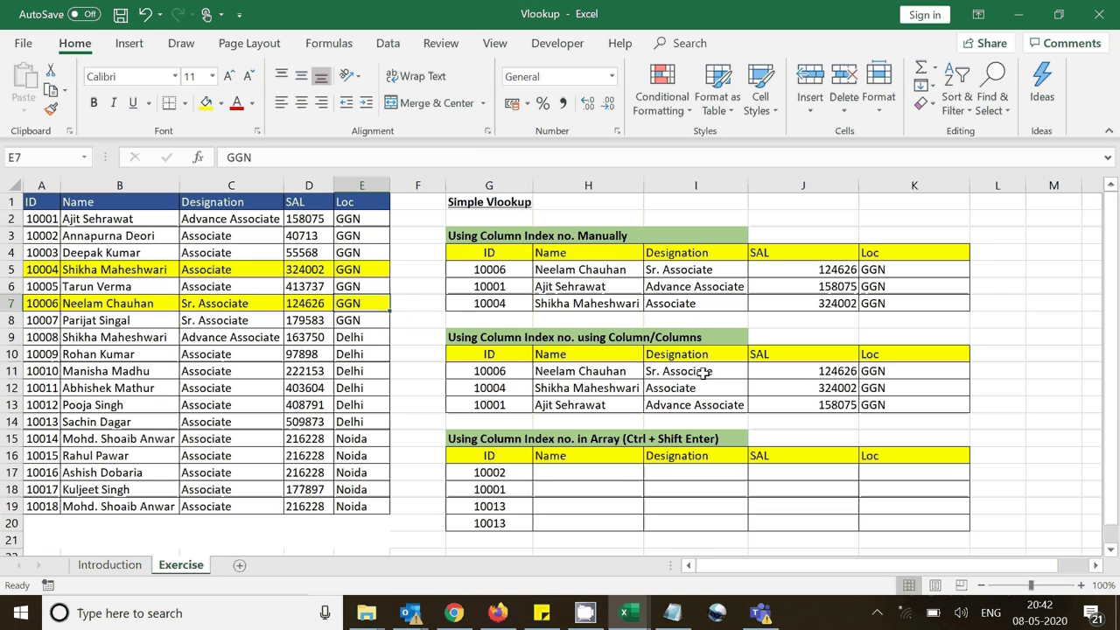
drag(492, 373, 925, 381)
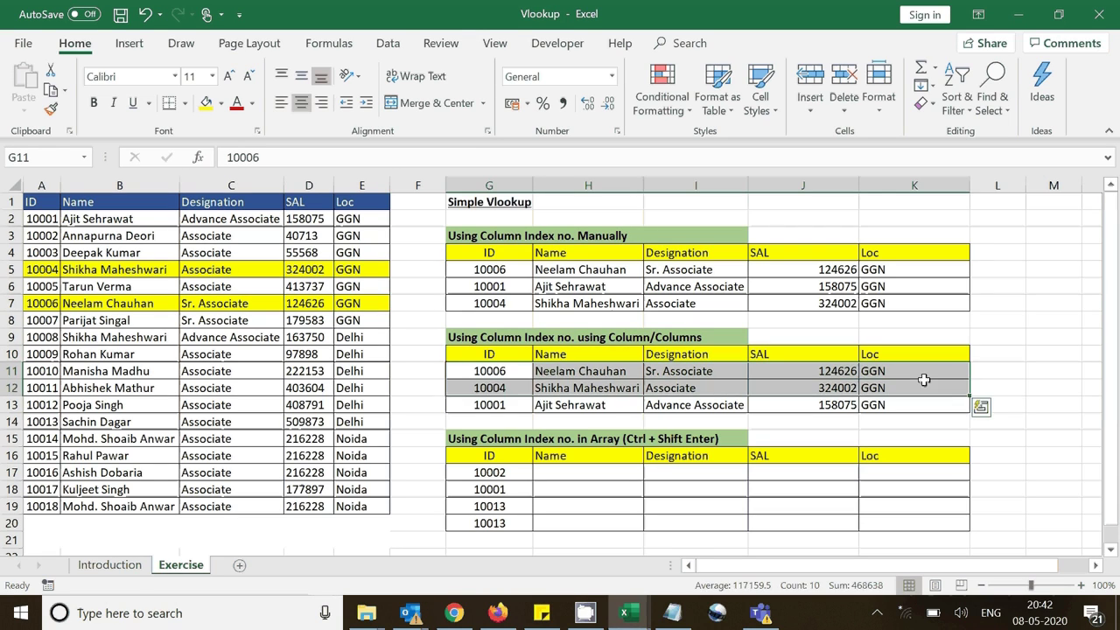
Step: Review the COLUMN reference used as the column index in each row 11 formula from H11 to K11
click(570, 371)
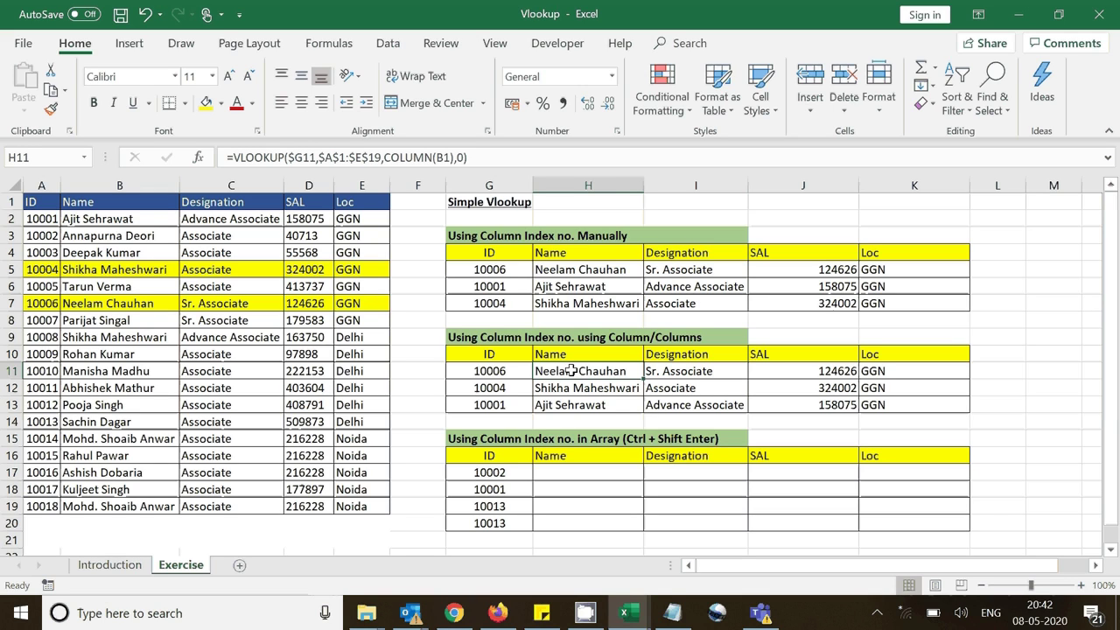
key(Right)
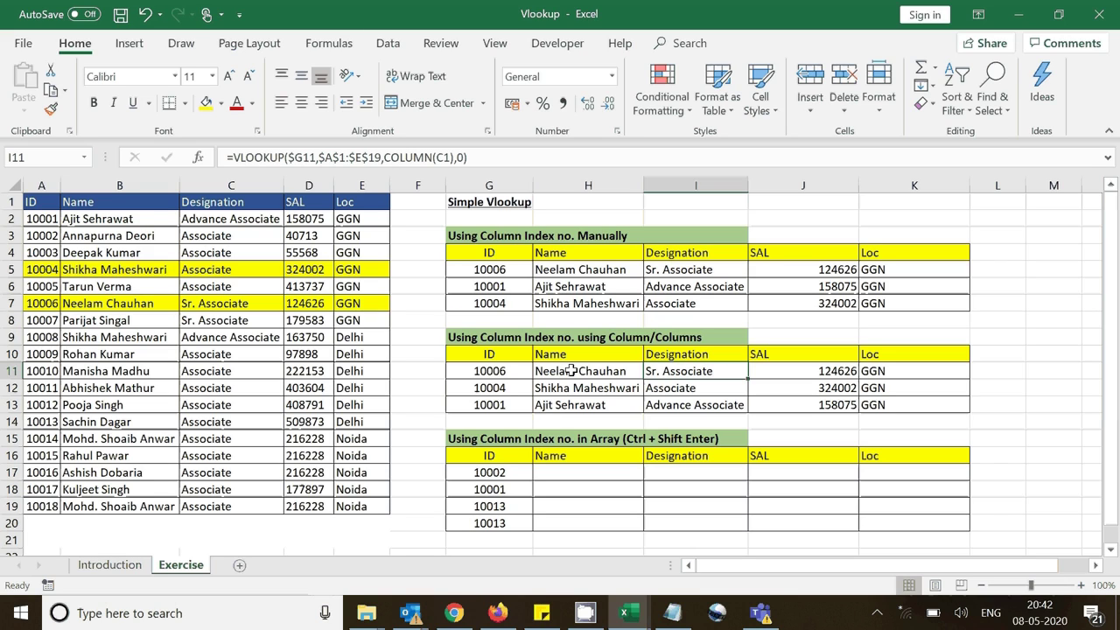
key(Right)
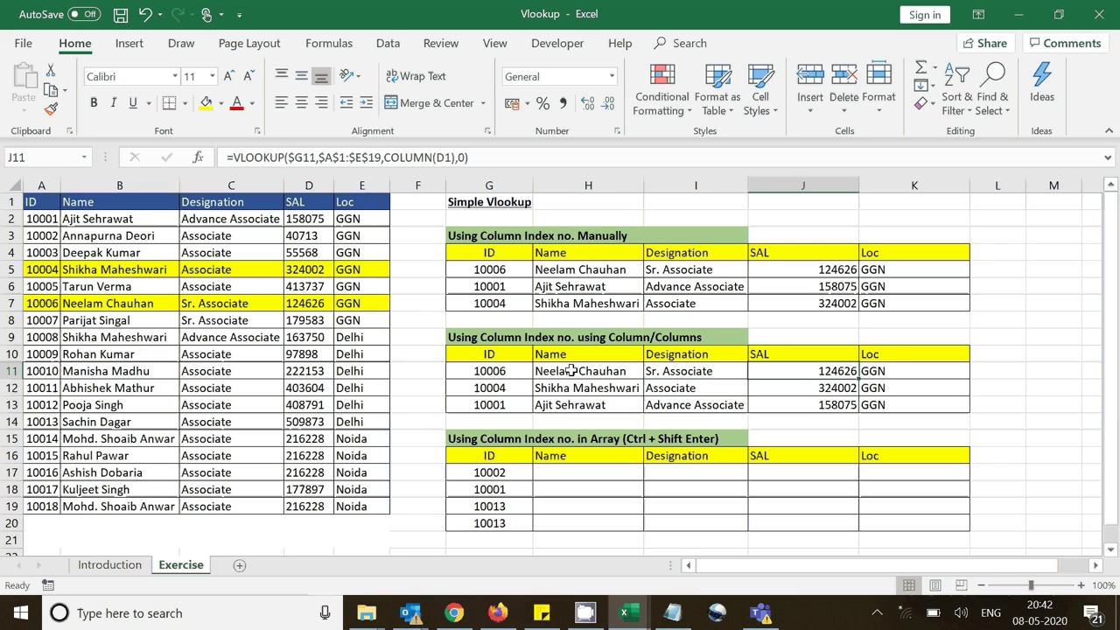
key(Right)
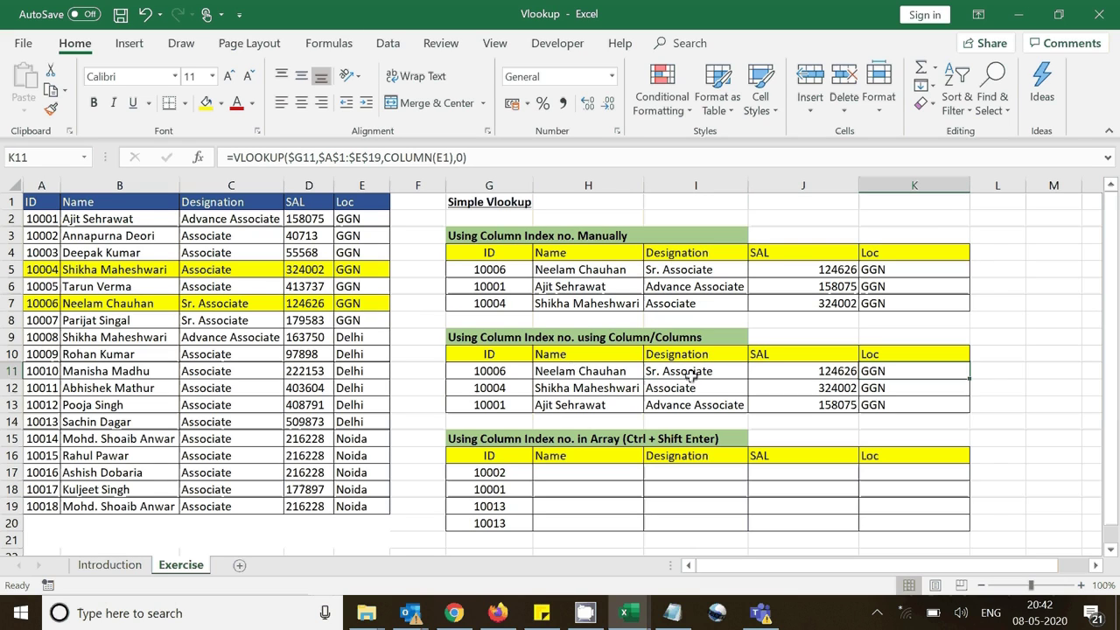
key(Left)
key(Left)
click(393, 157)
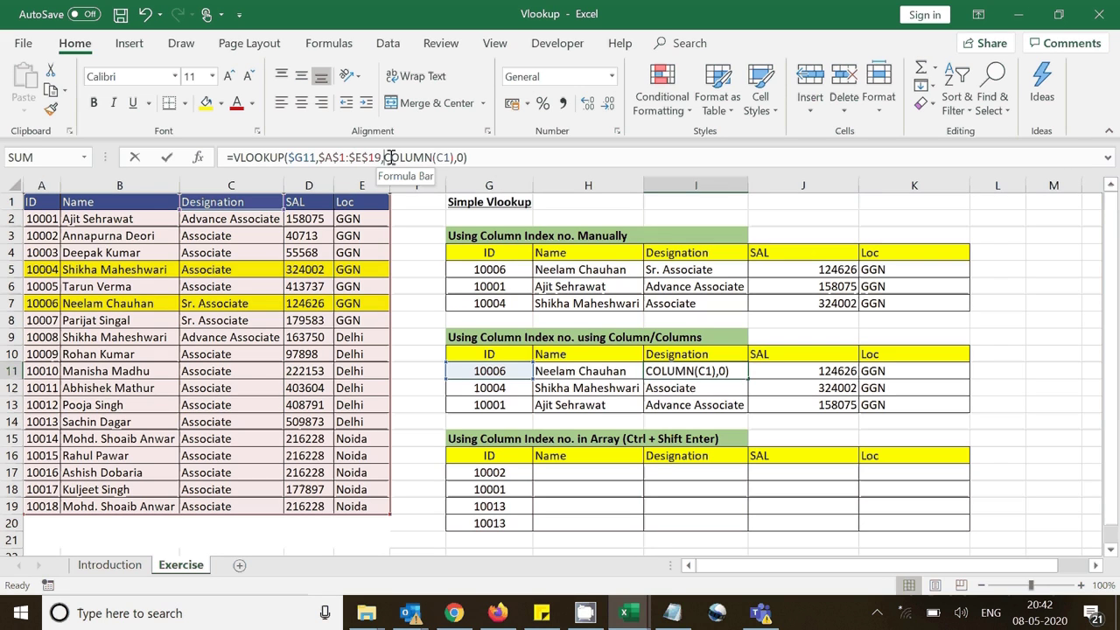
drag(384, 157, 453, 157)
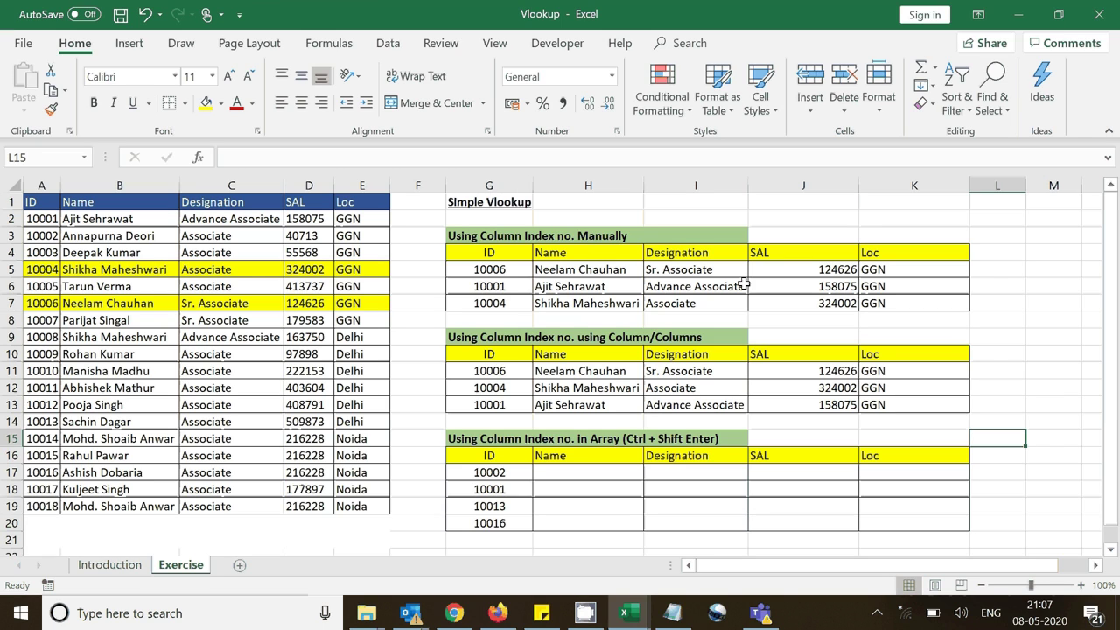
Step: Review the completed lookup tables for the manual column index method and the COLUMN/COLUMNS method
drag(464, 235, 902, 303)
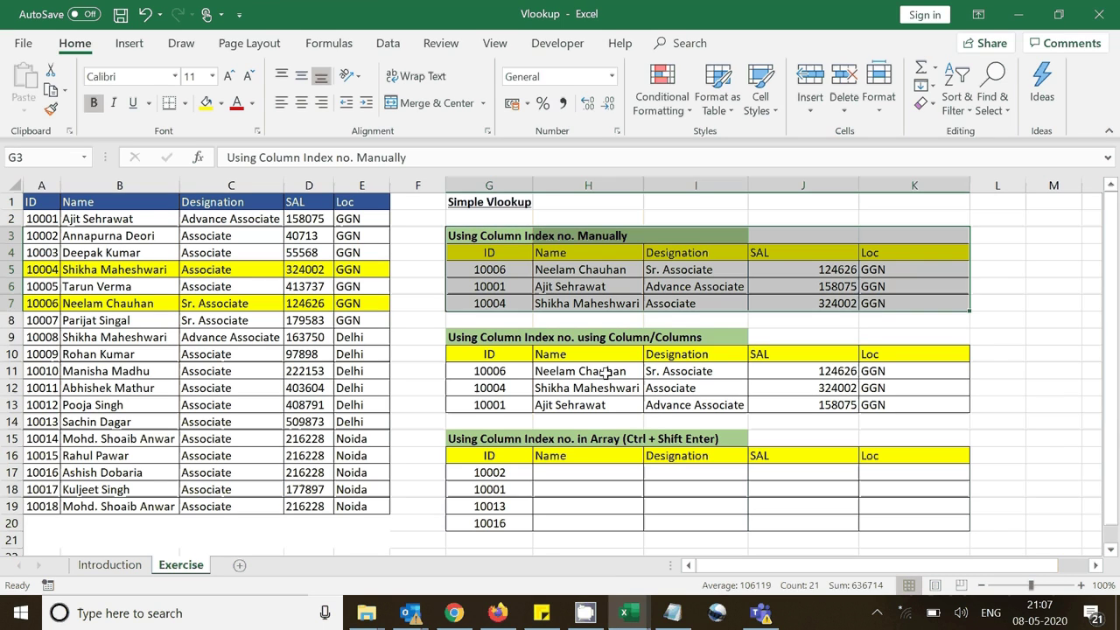
drag(511, 342, 892, 407)
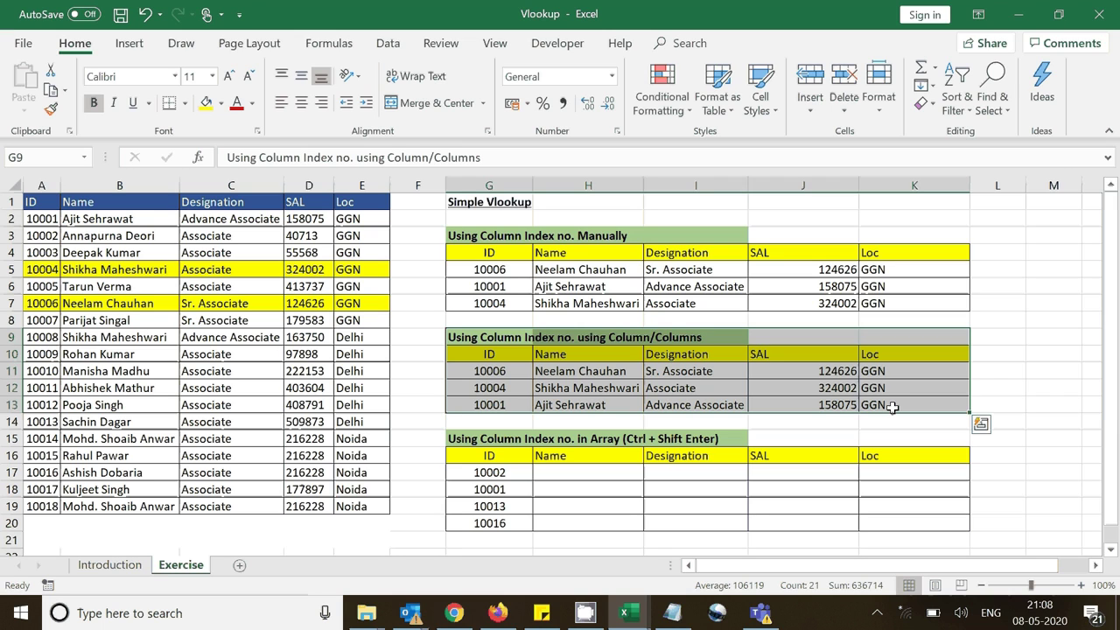
click(812, 438)
Step: Start a VLOOKUP formula across H17:K17 with $G17 as the lookup value
drag(595, 473, 907, 471)
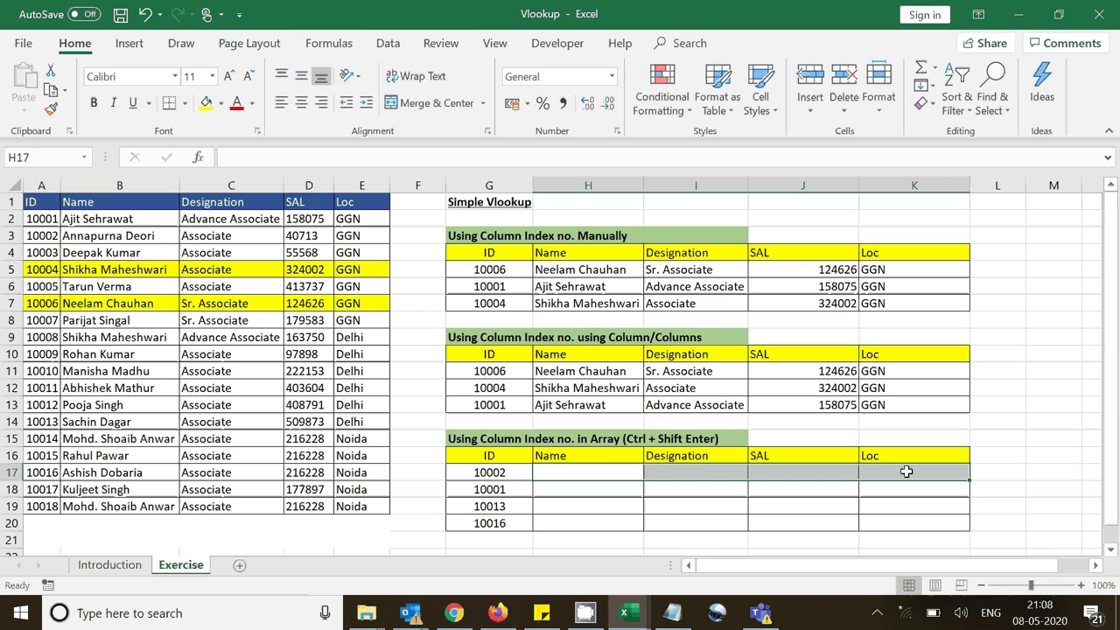
text(=)
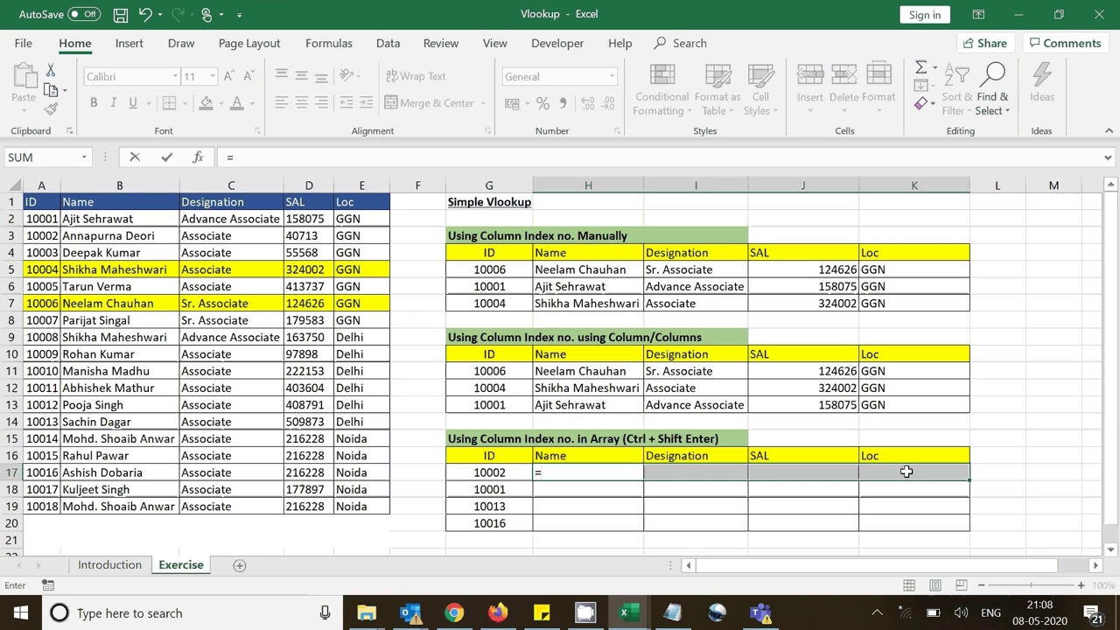
text(VLOOKUP()
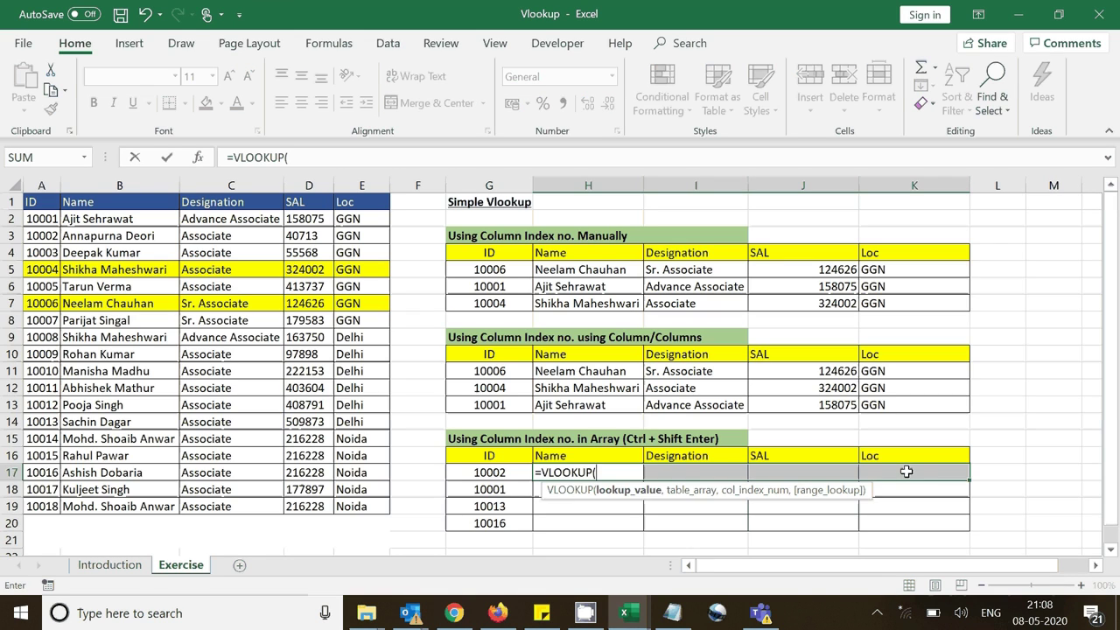
click(507, 473)
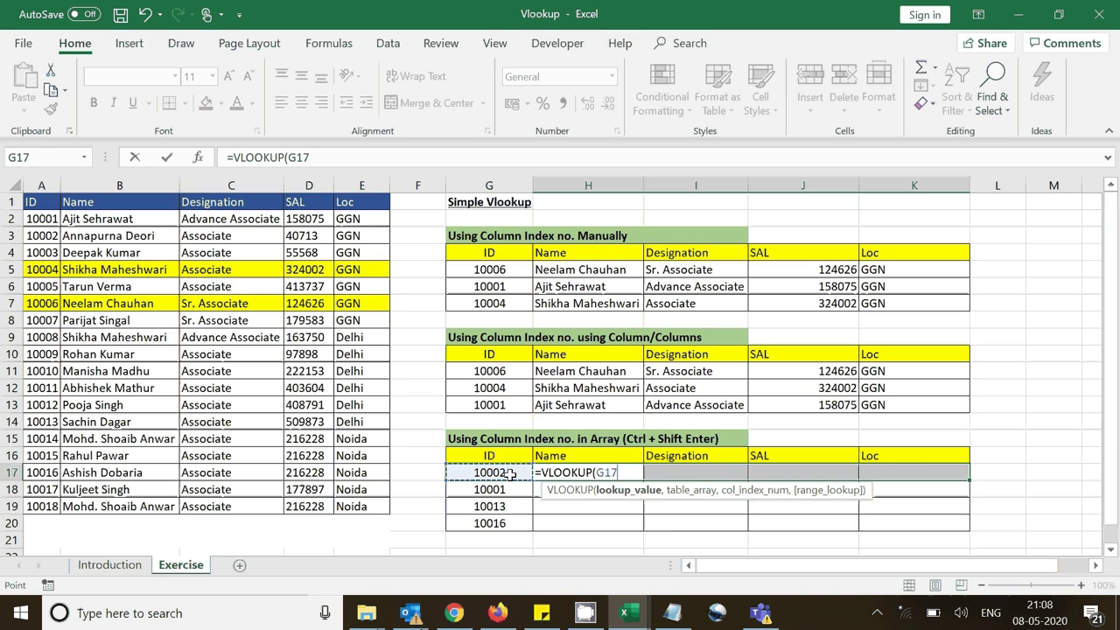
key(F4)
key(F4)
key(F4)
text(,)
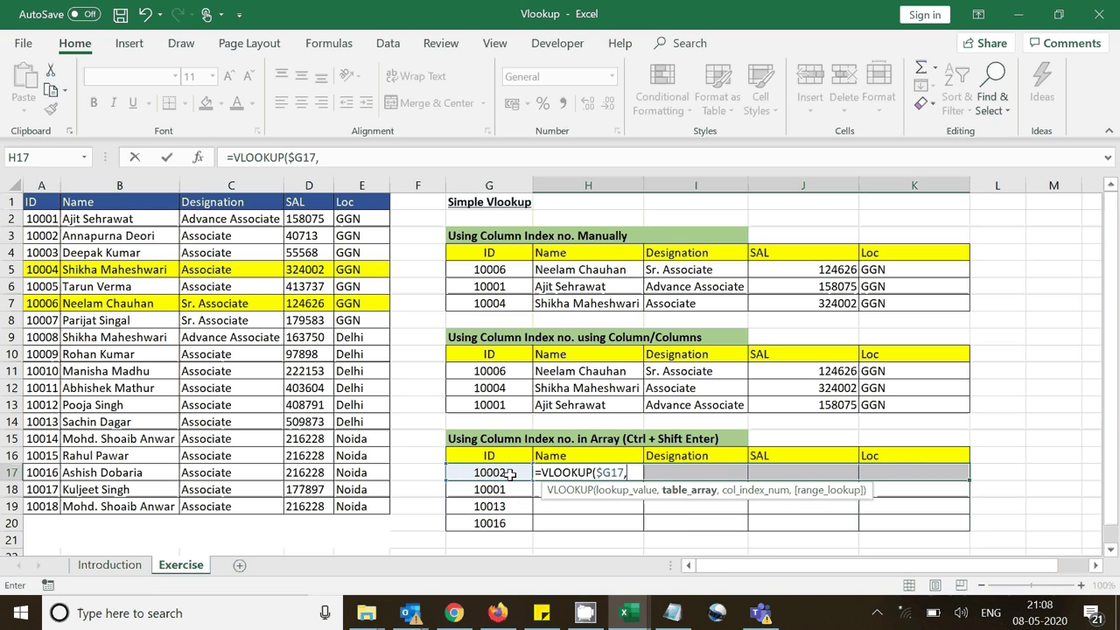
Step: Set the table array of the row 17 VLOOKUP formula to the locked range $A$1:$E$19
click(59, 207)
mouse_move(61, 208)
mouse_down()
mouse_move(350, 472)
mouse_move(345, 504)
mouse_up()
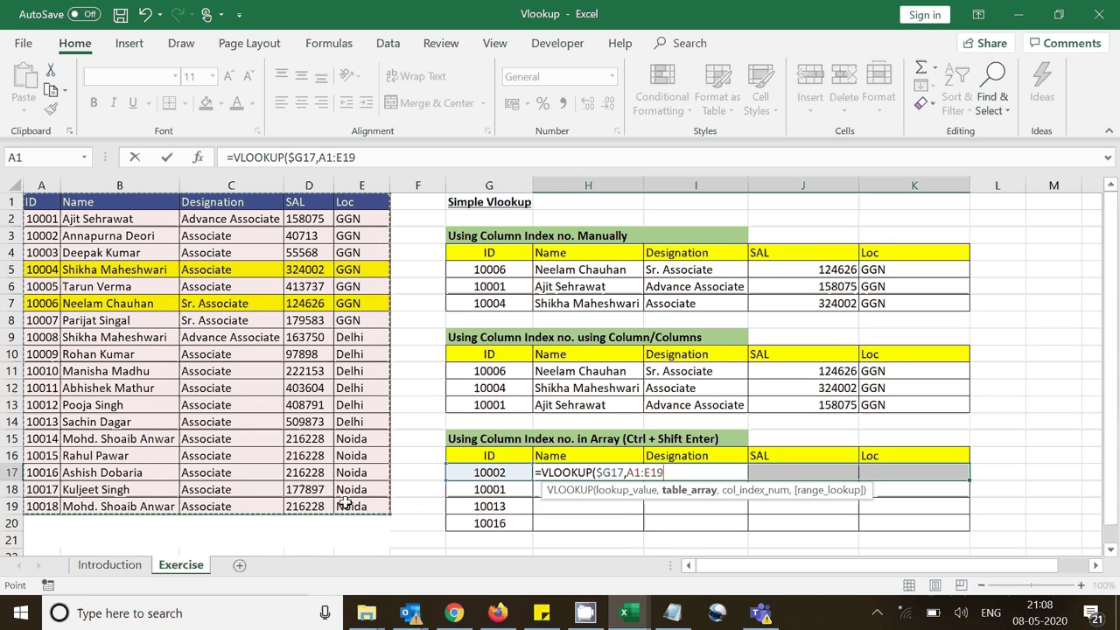
key(F4)
text(,)
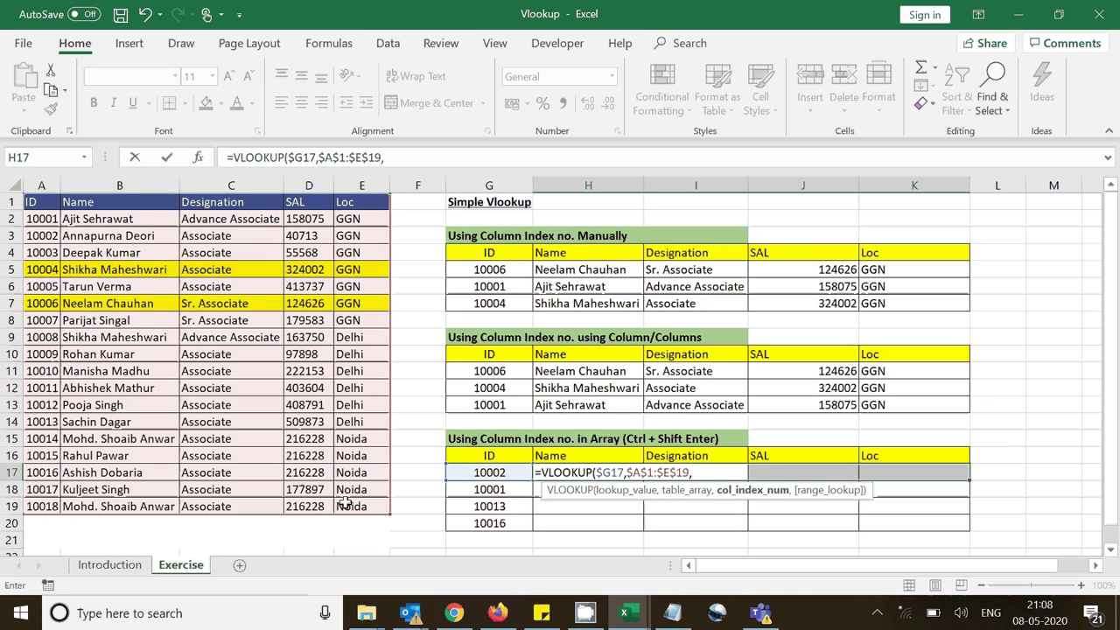
Step: Complete the row 17 VLOOKUP as an array formula with column indexes {2,3,4,5} and range lookup 0, and fill it down to row 20
text({2,3,4,5)
text(})
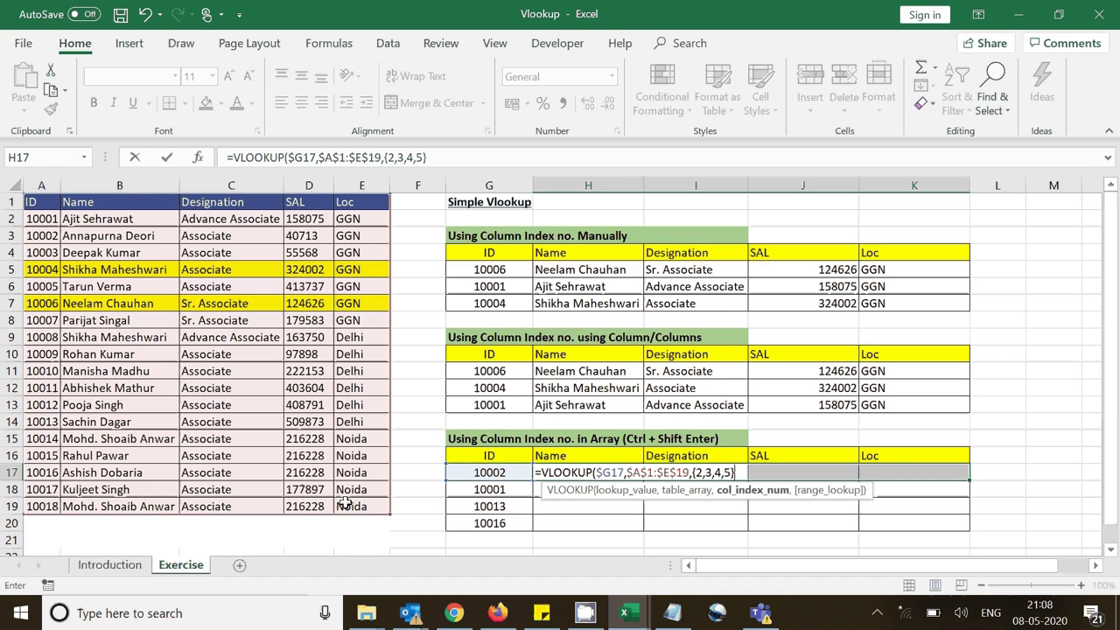
text(,)
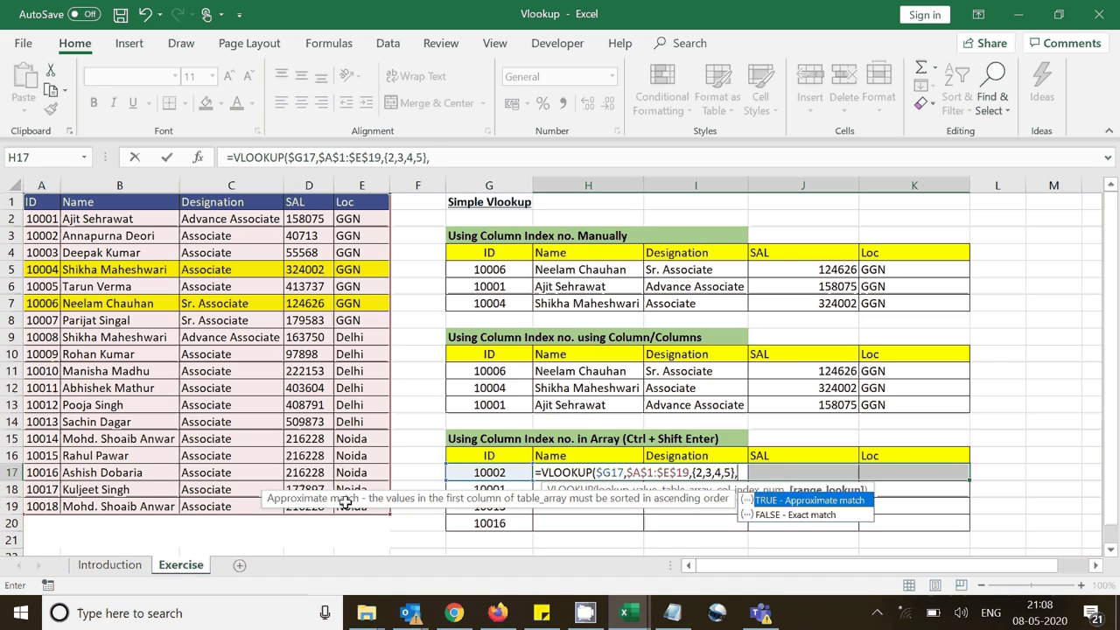
text(0)
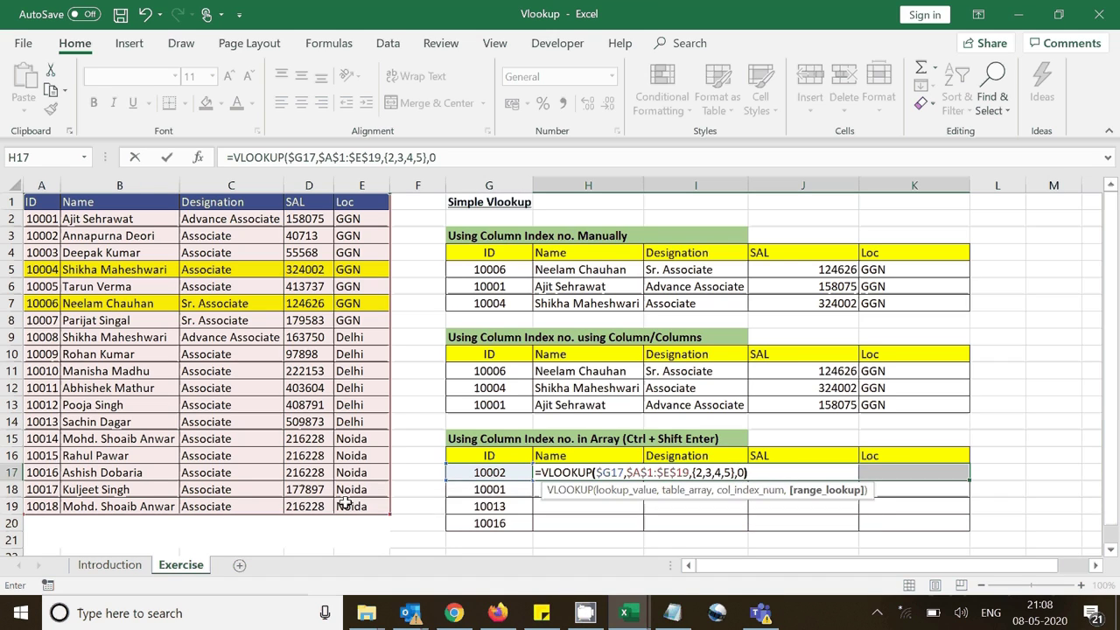
text())
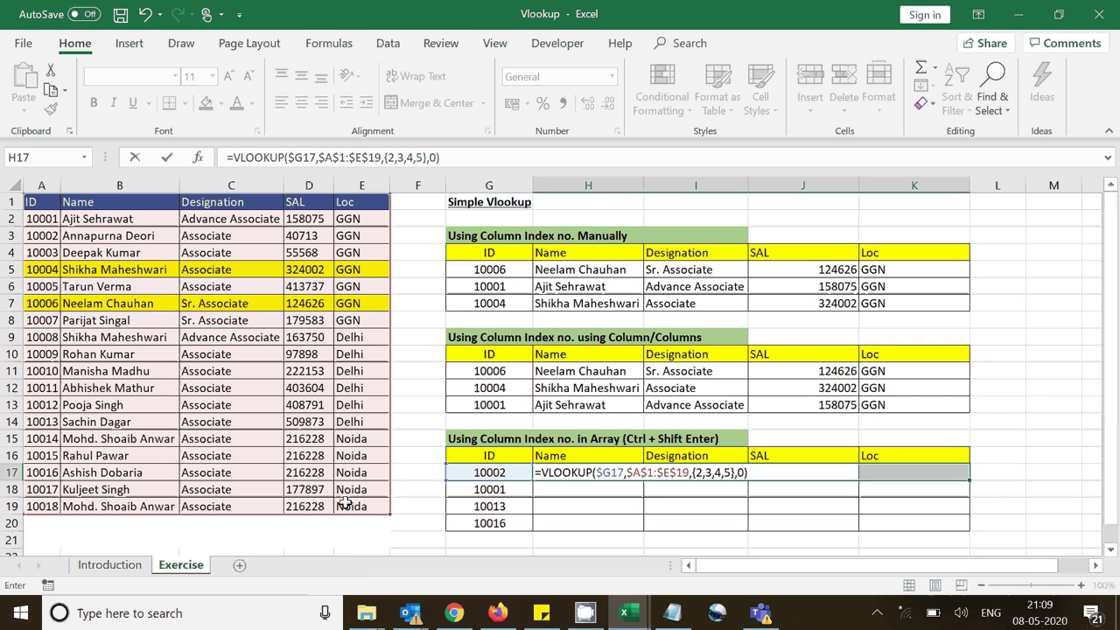
key(ctrl+shift+Return)
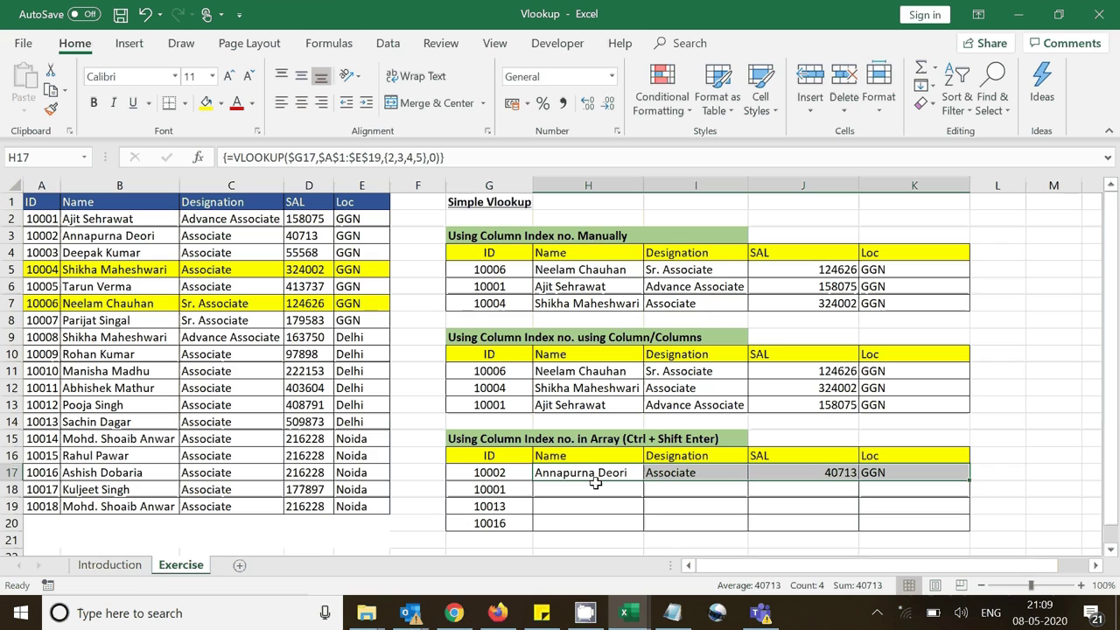
double_click(971, 482)
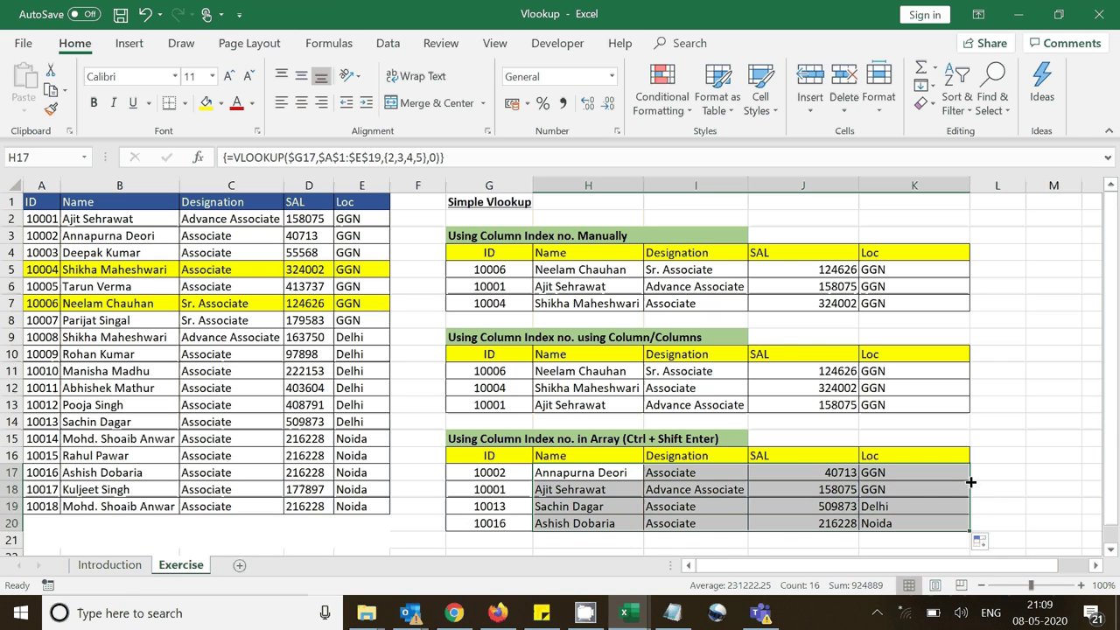